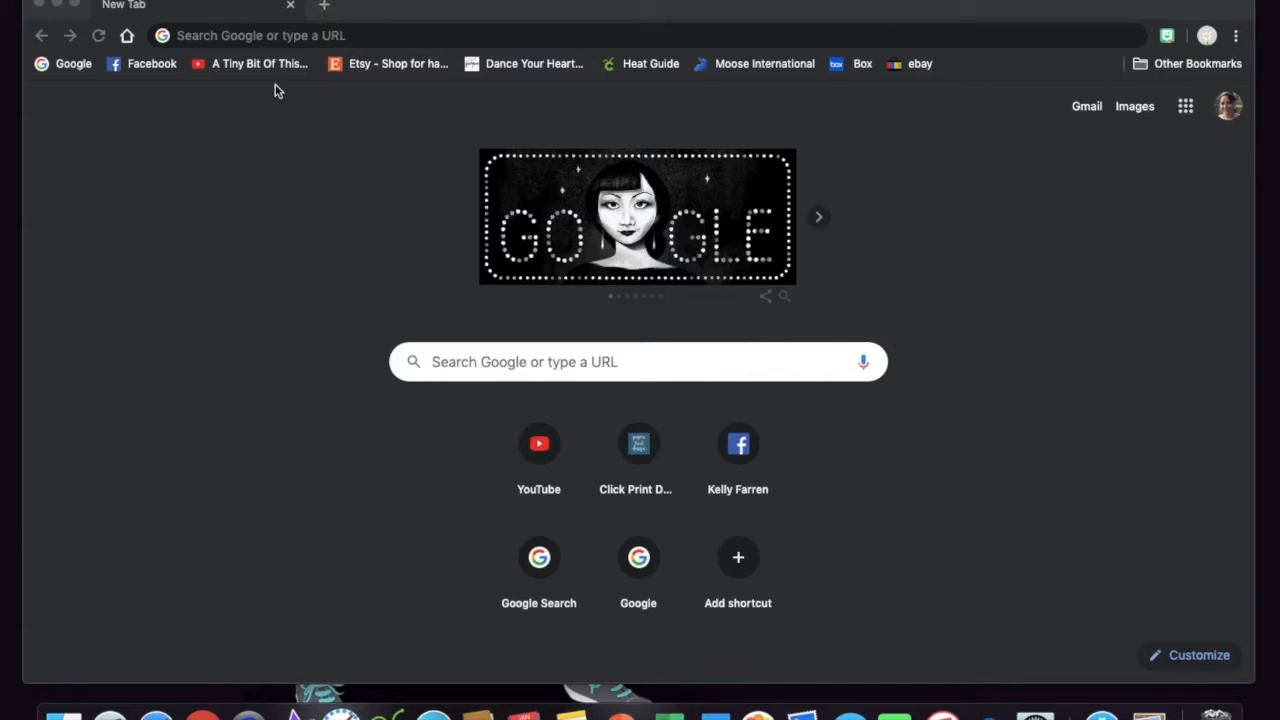
Step: Go to the papertraildesign.com website
click(345, 38)
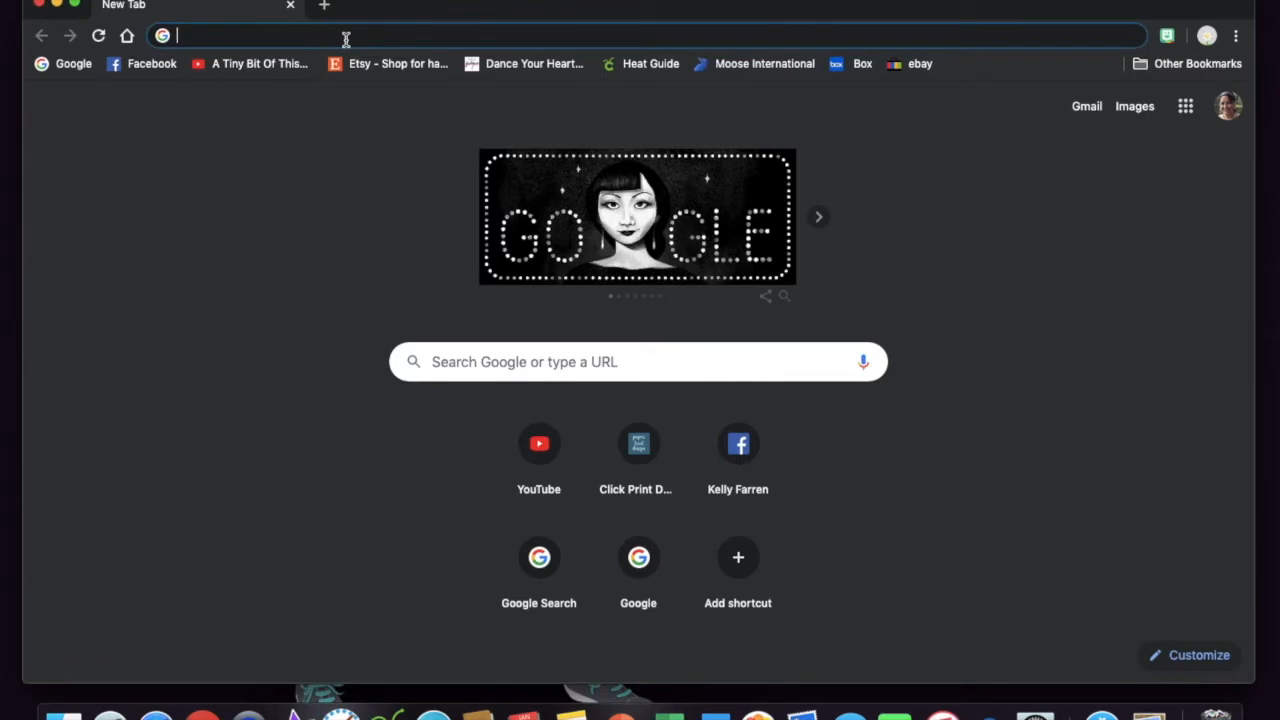
text(paper)
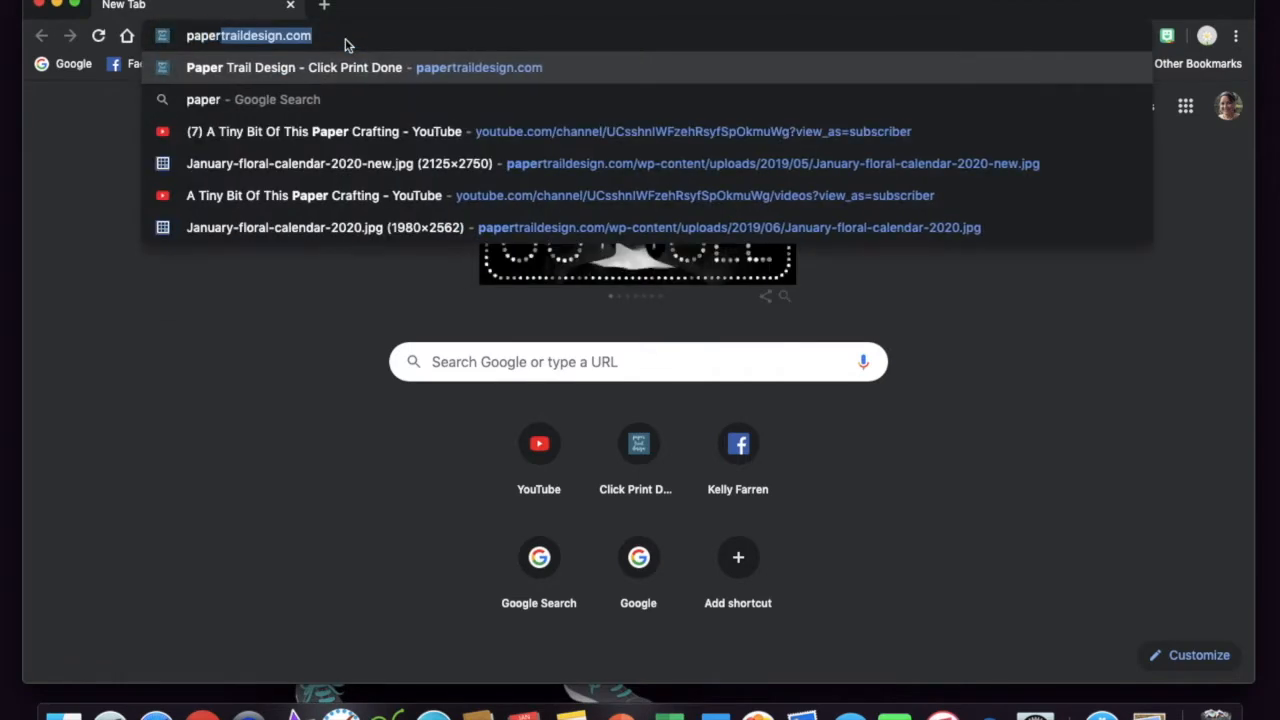
text(traildesign)
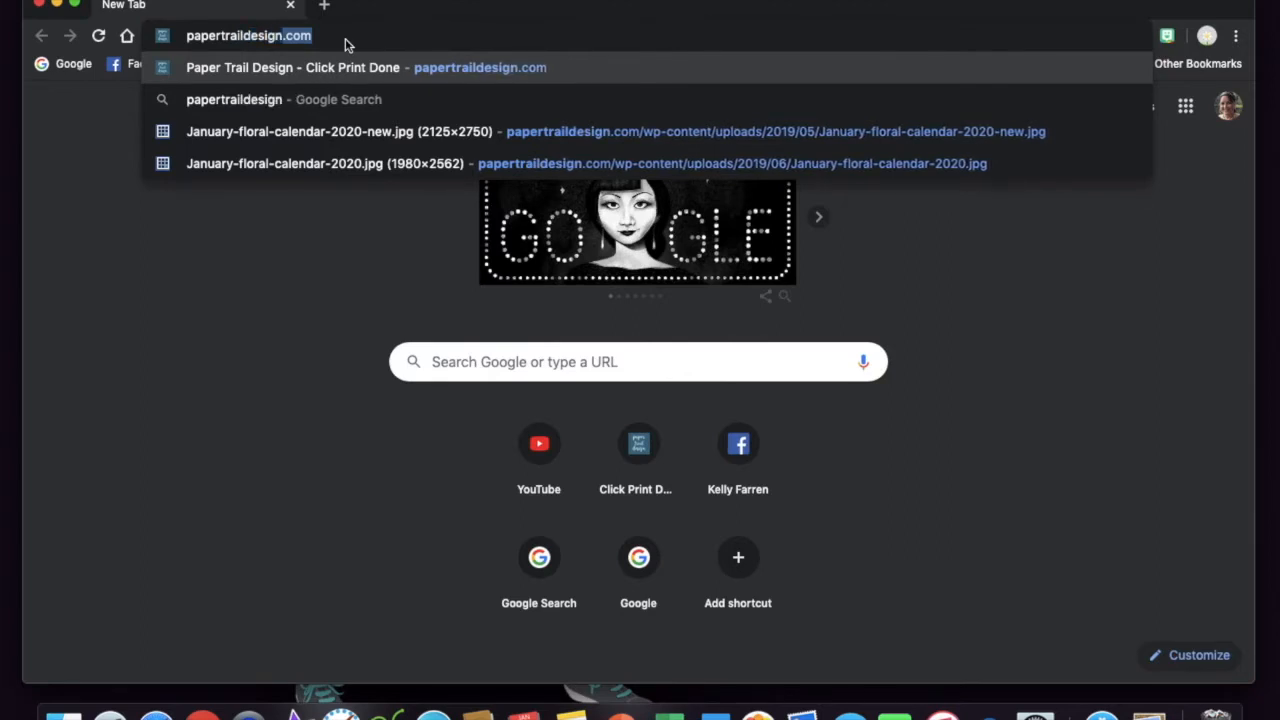
text(.com)
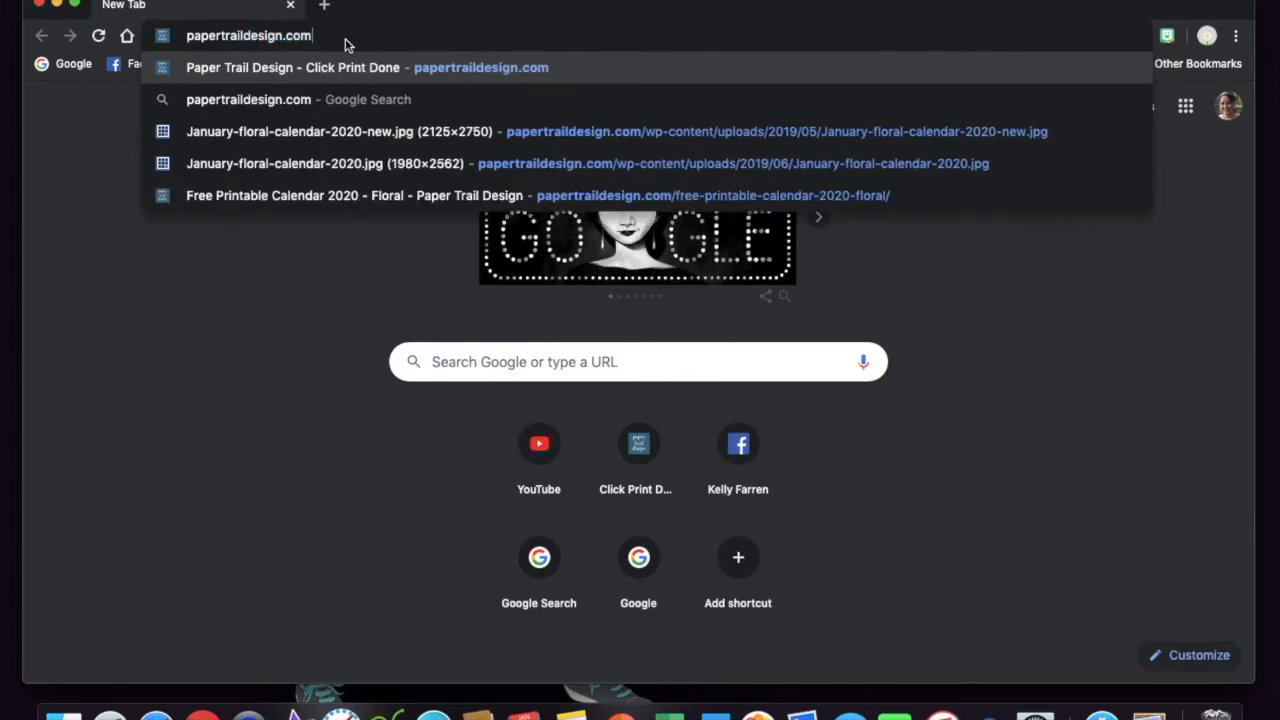
key(Return)
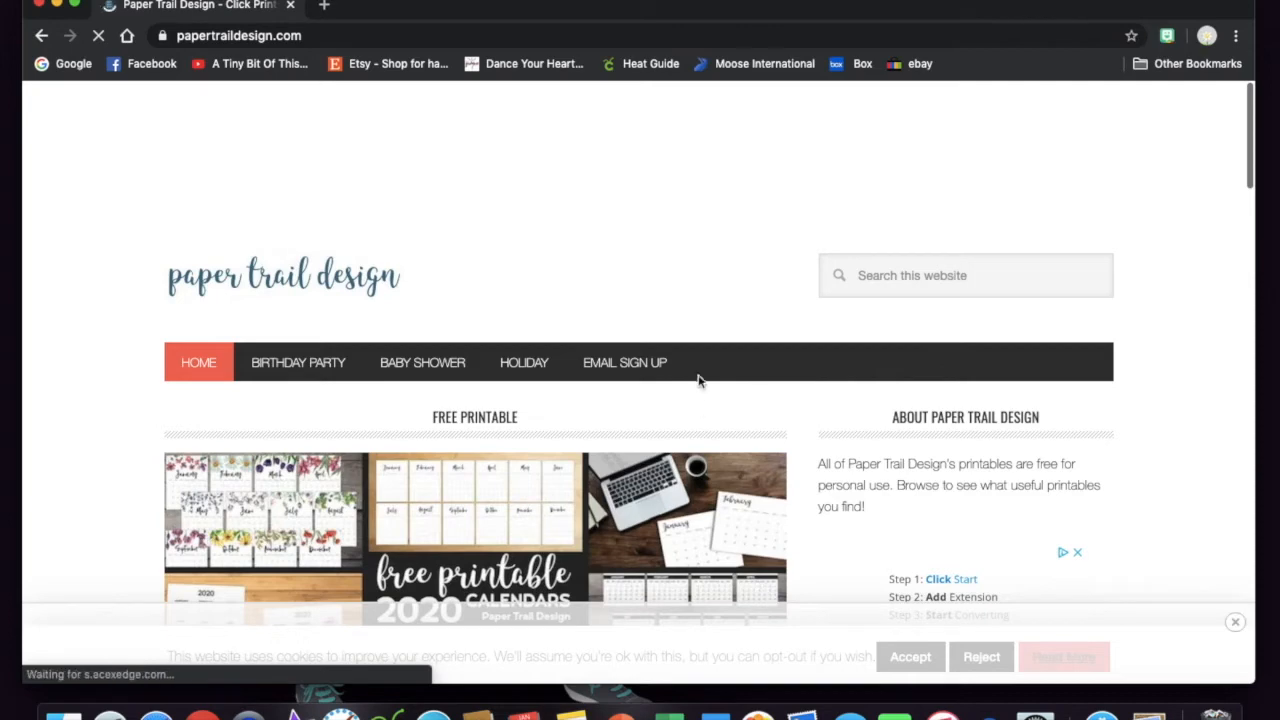
Step: Find the free printable 2020 floral calendar among the home page posts and open it
scroll(705, 410, down, 1)
scroll(705, 410, down, 5)
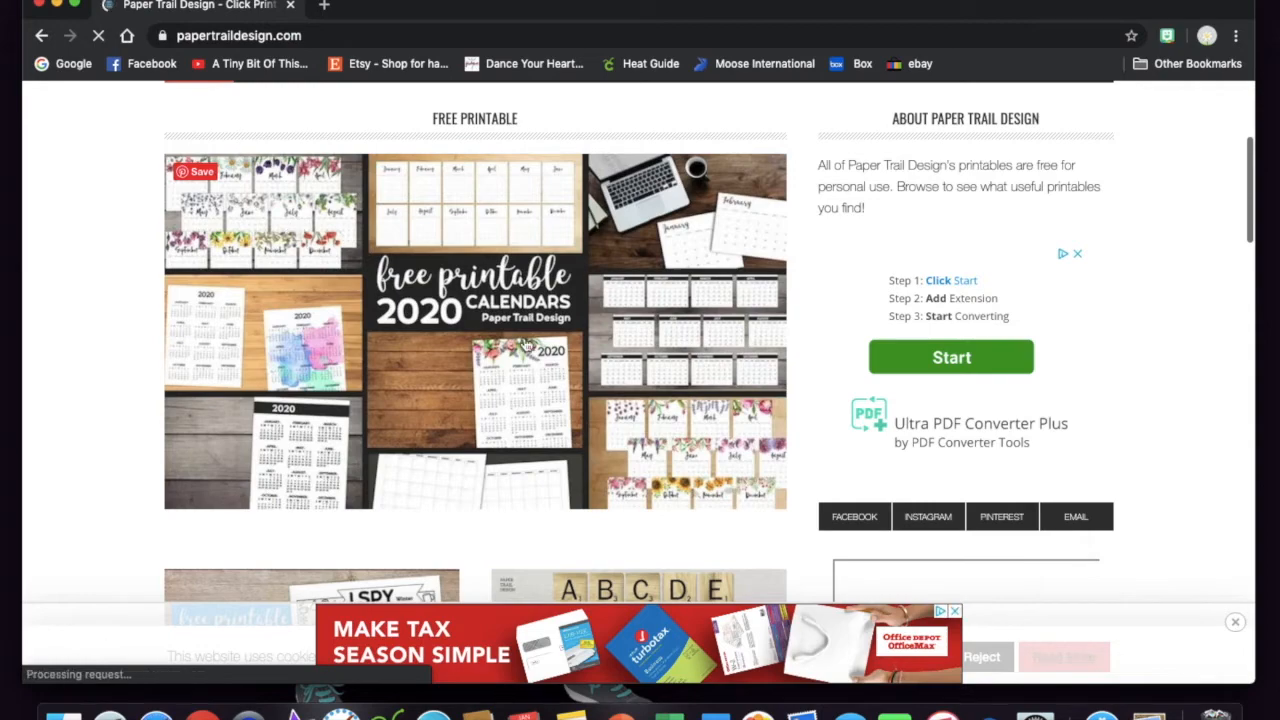
scroll(527, 345, down, 7)
scroll(527, 345, down, 10)
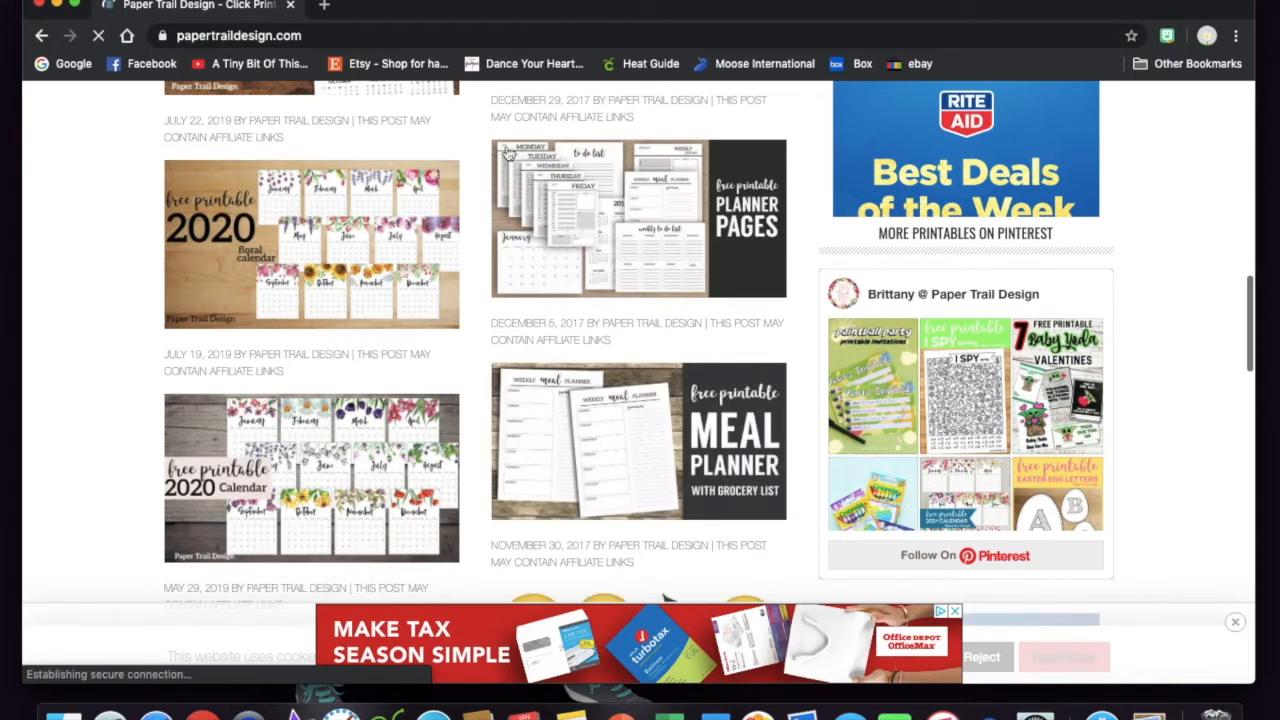
click(280, 217)
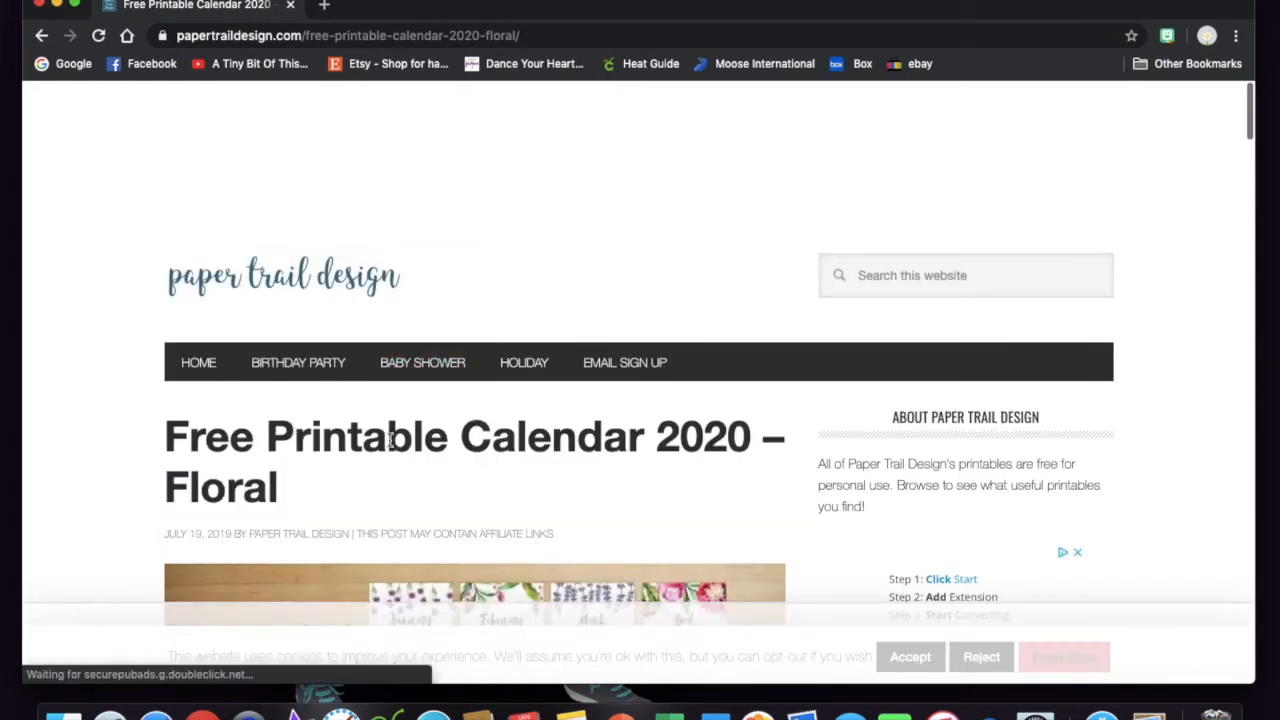
Step: Open the January 2020 Calendar Free Printable image from the post's list of months
scroll(609, 489, down, 2)
scroll(610, 487, down, 5)
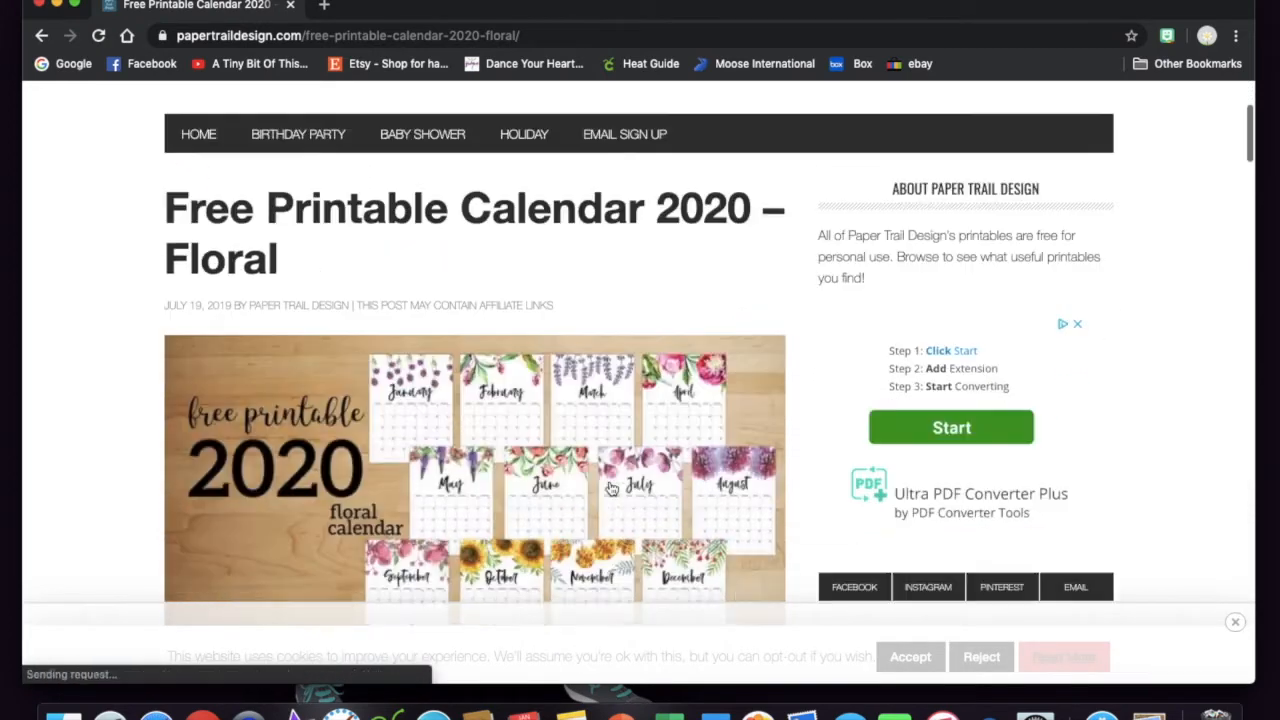
scroll(610, 487, down, 10)
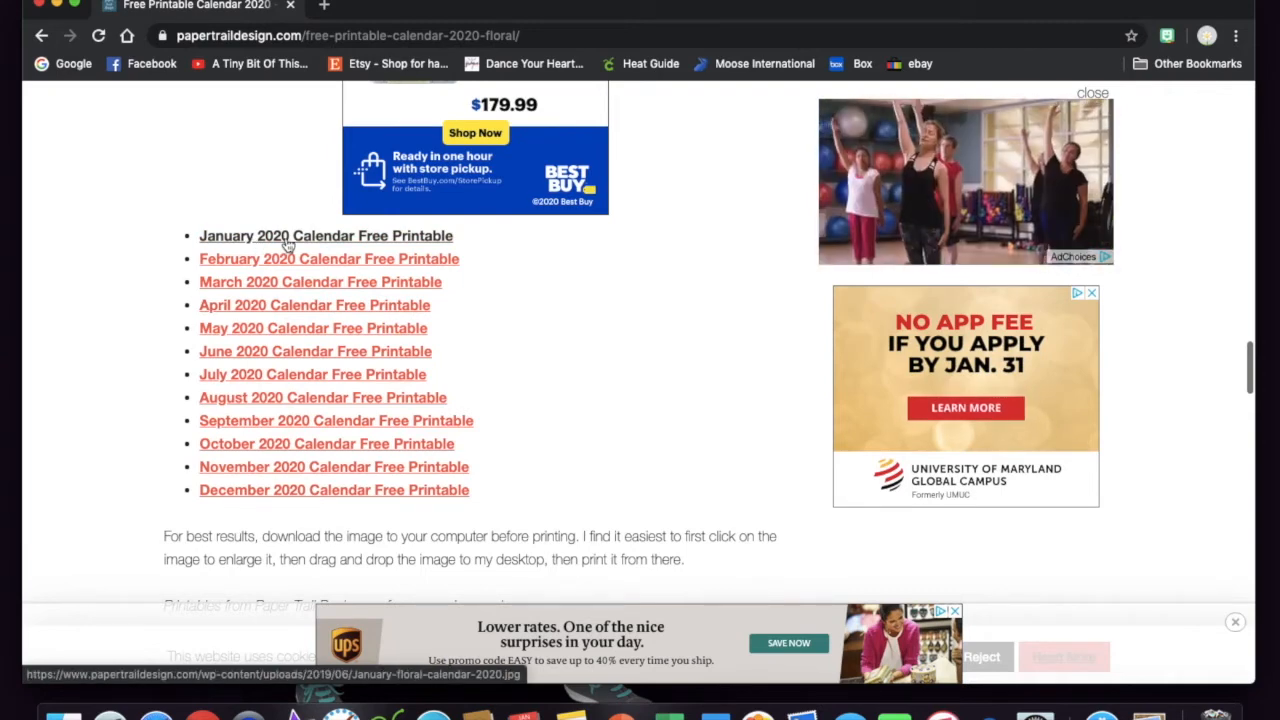
click(287, 243)
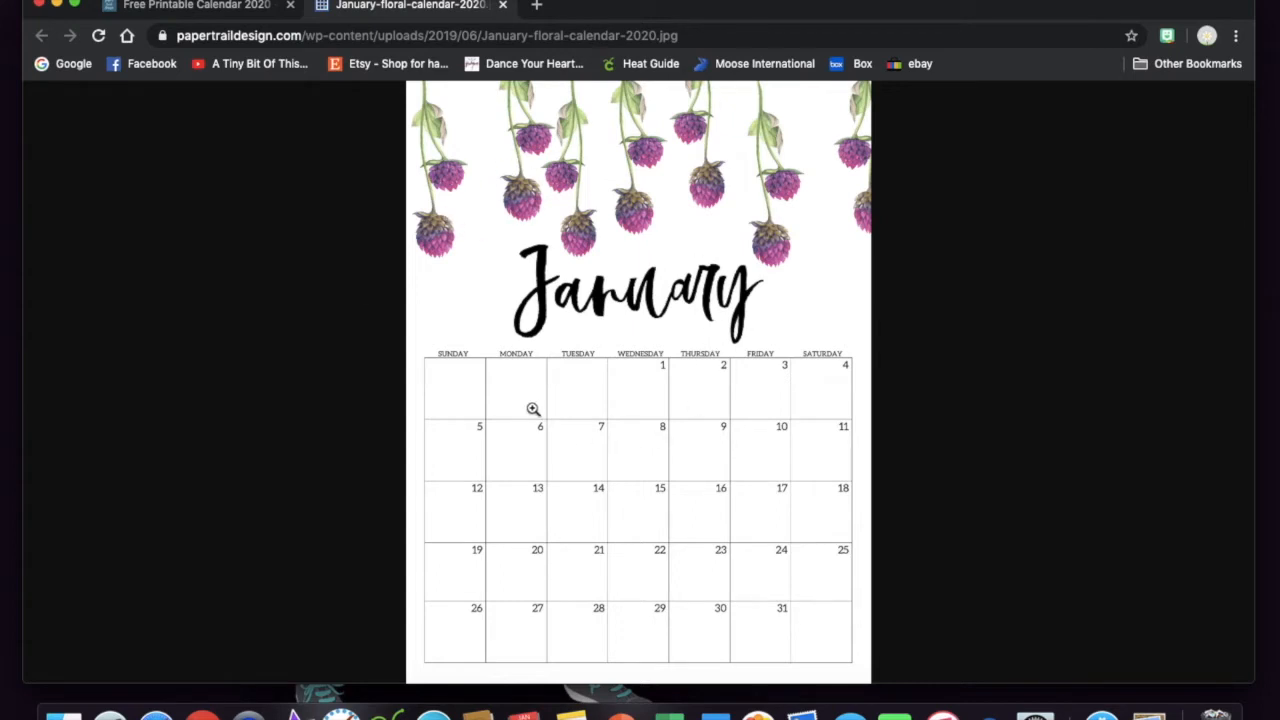
Step: Save the January calendar image to the Desktop as a JPEG named January-floral-calendar-2020
click(118, 0)
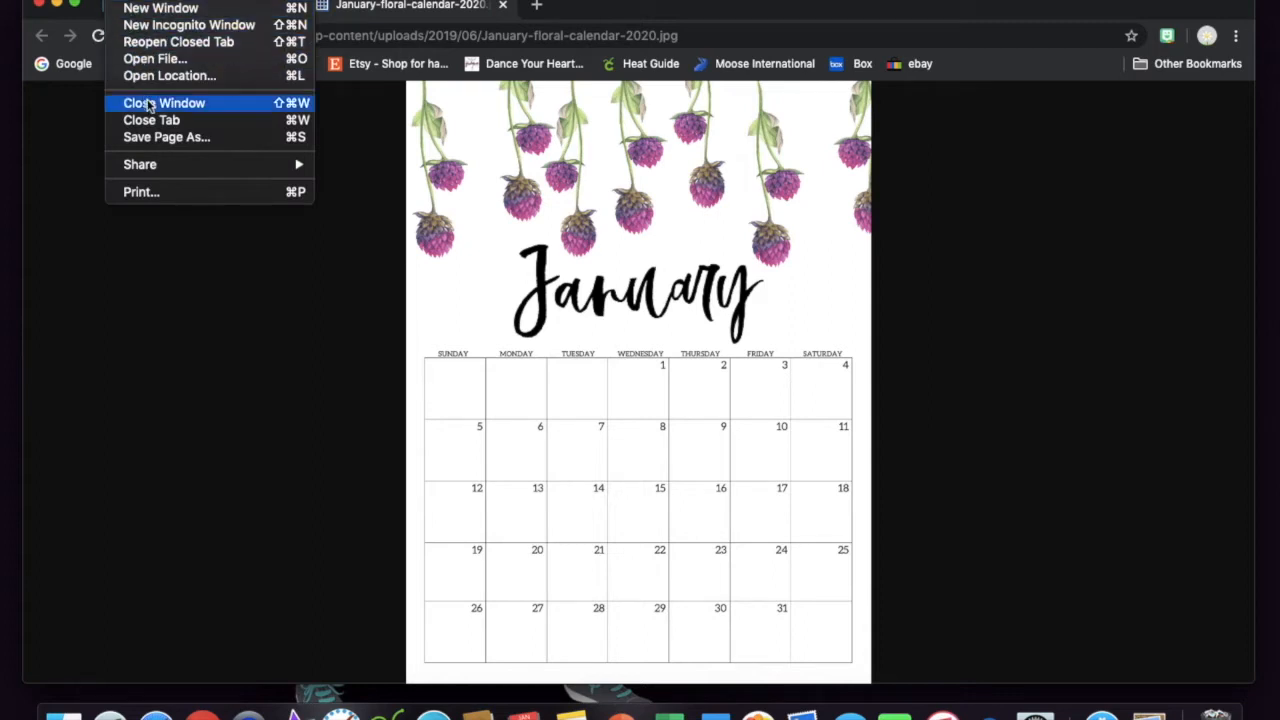
right_click(463, 237)
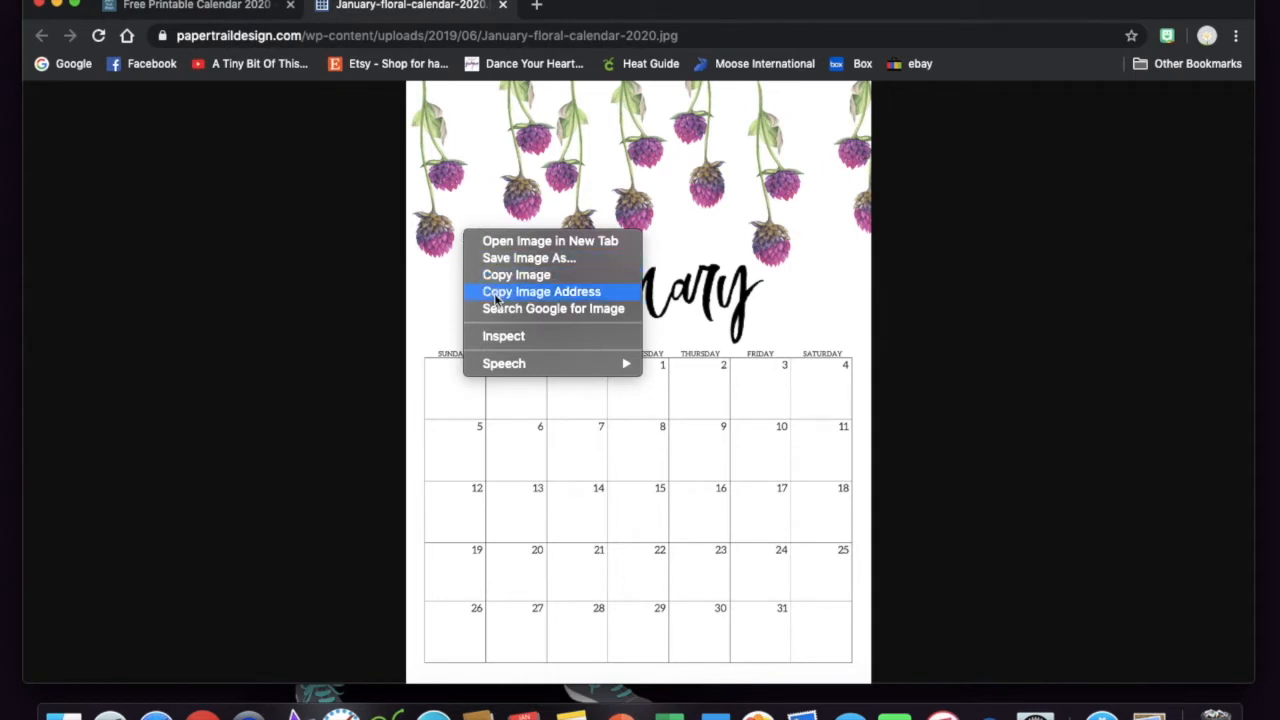
click(494, 258)
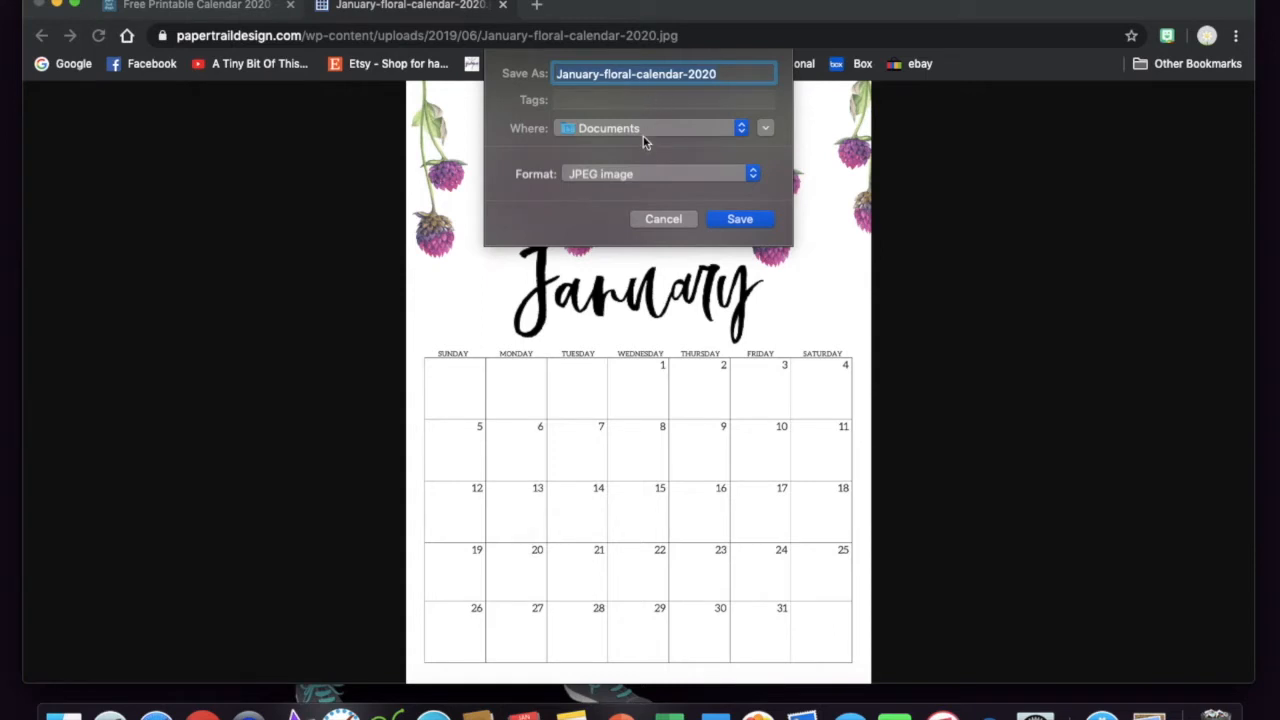
click(742, 128)
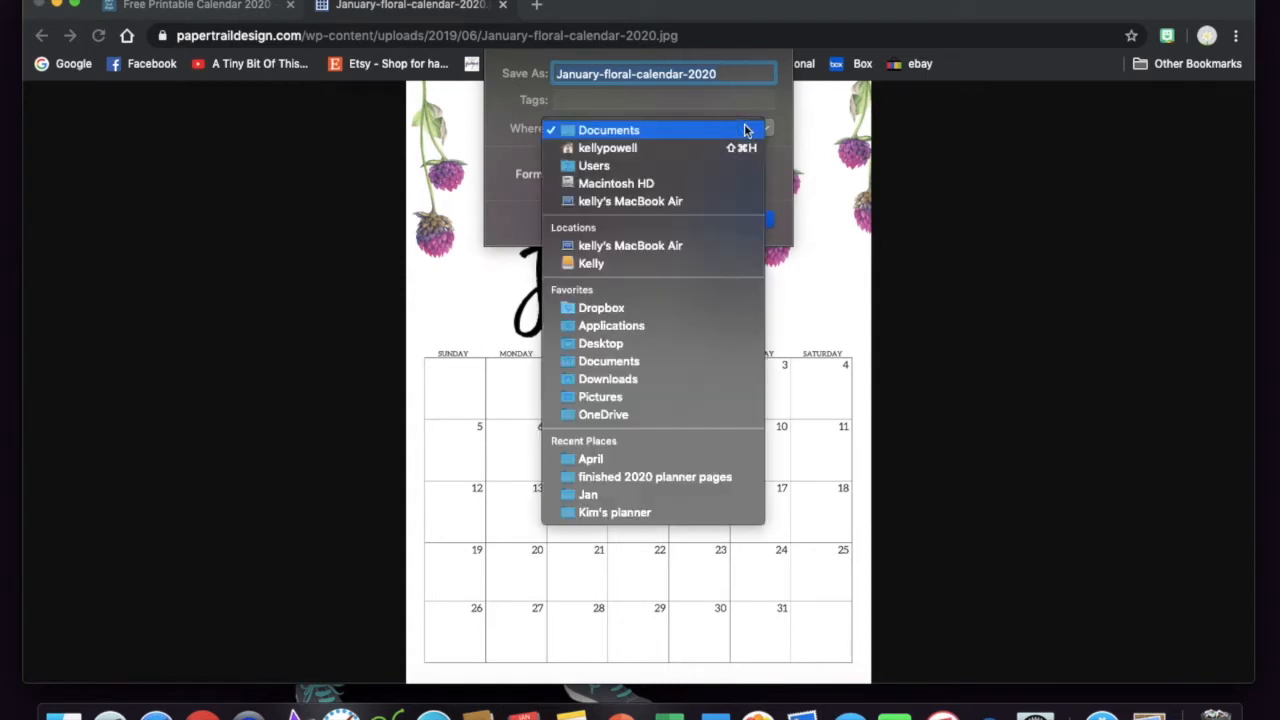
click(617, 344)
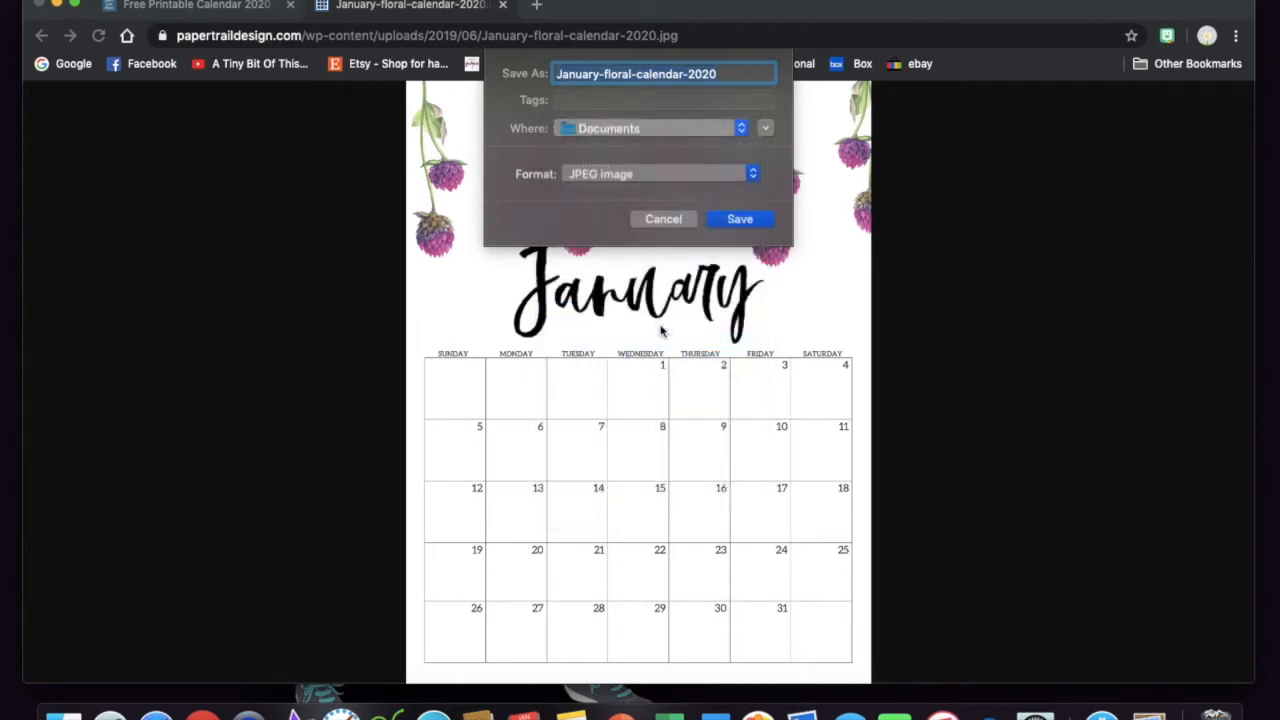
click(729, 219)
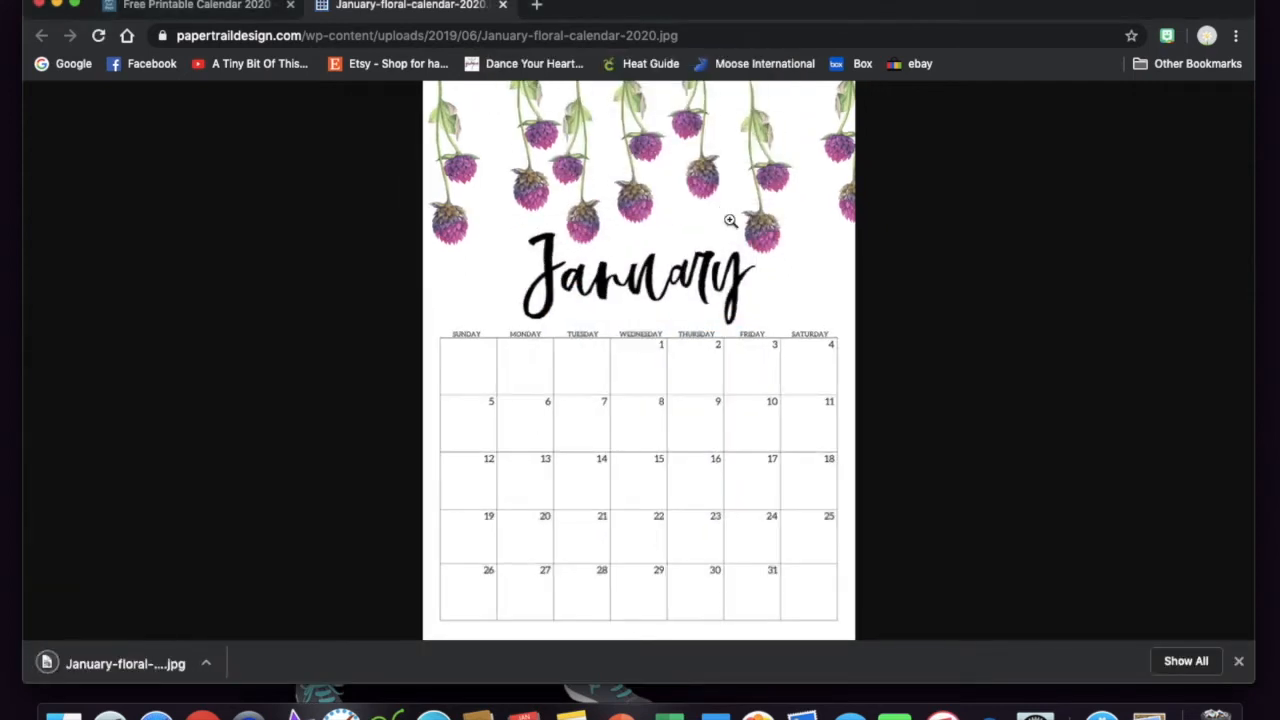
Step: Minimize the browser, switch to Microsoft Word and create a blank document, shifting its window slightly towards the desktop files
click(57, 3)
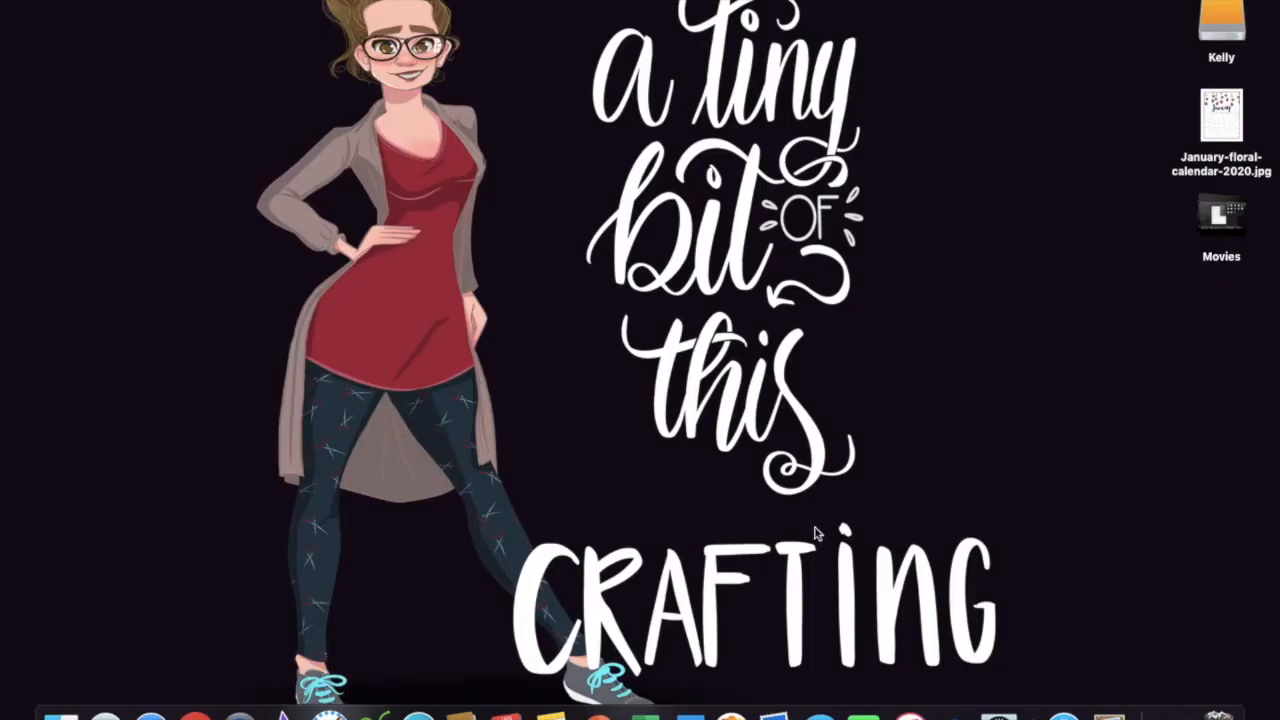
click(689, 714)
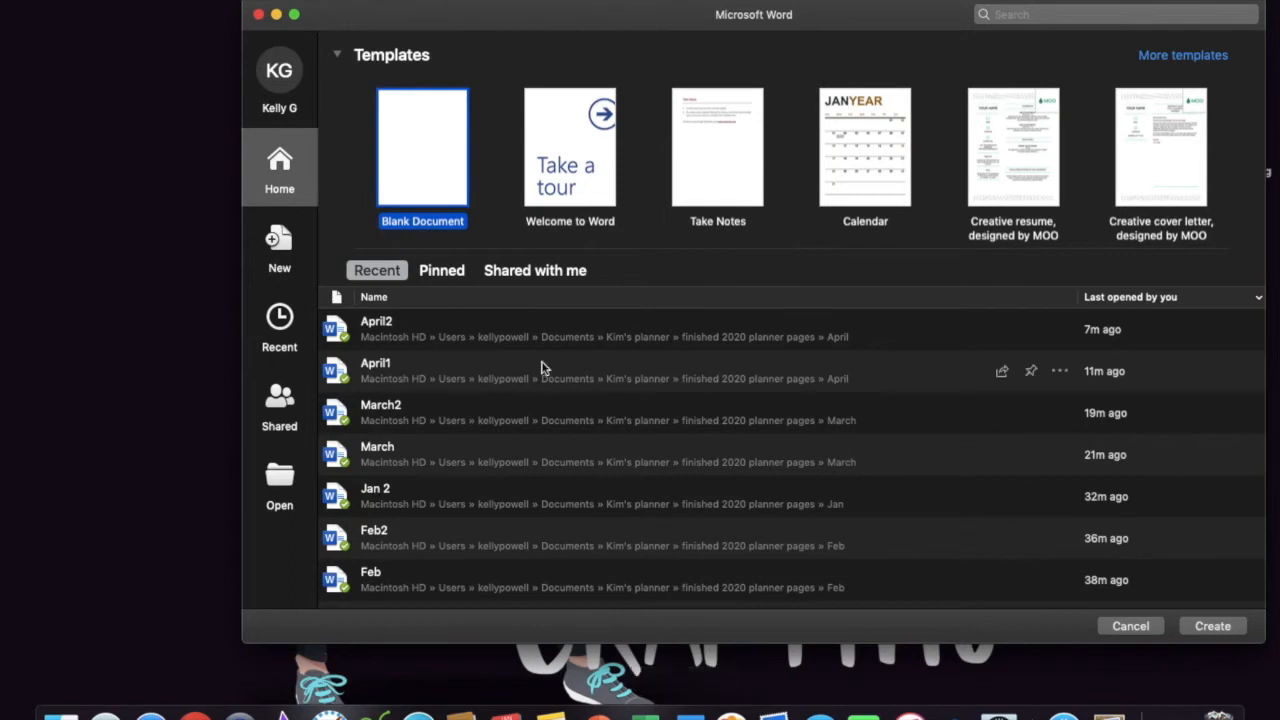
double_click(417, 181)
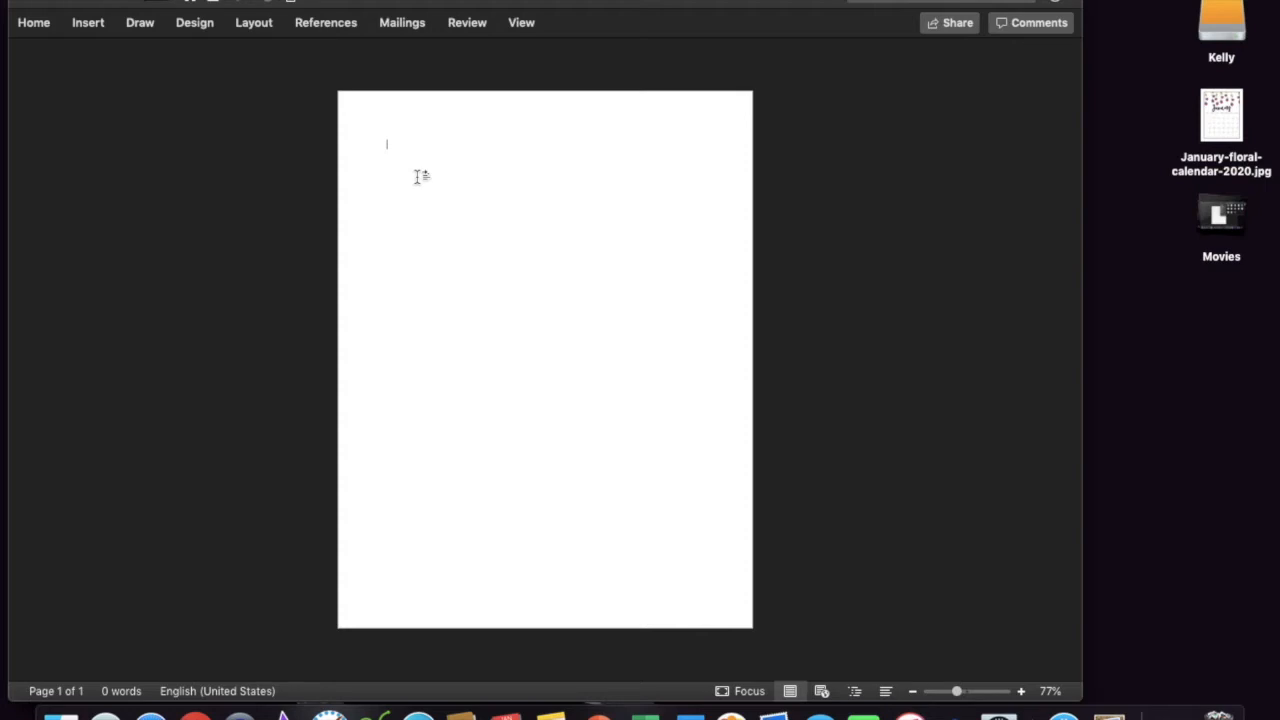
drag(664, 3, 720, 5)
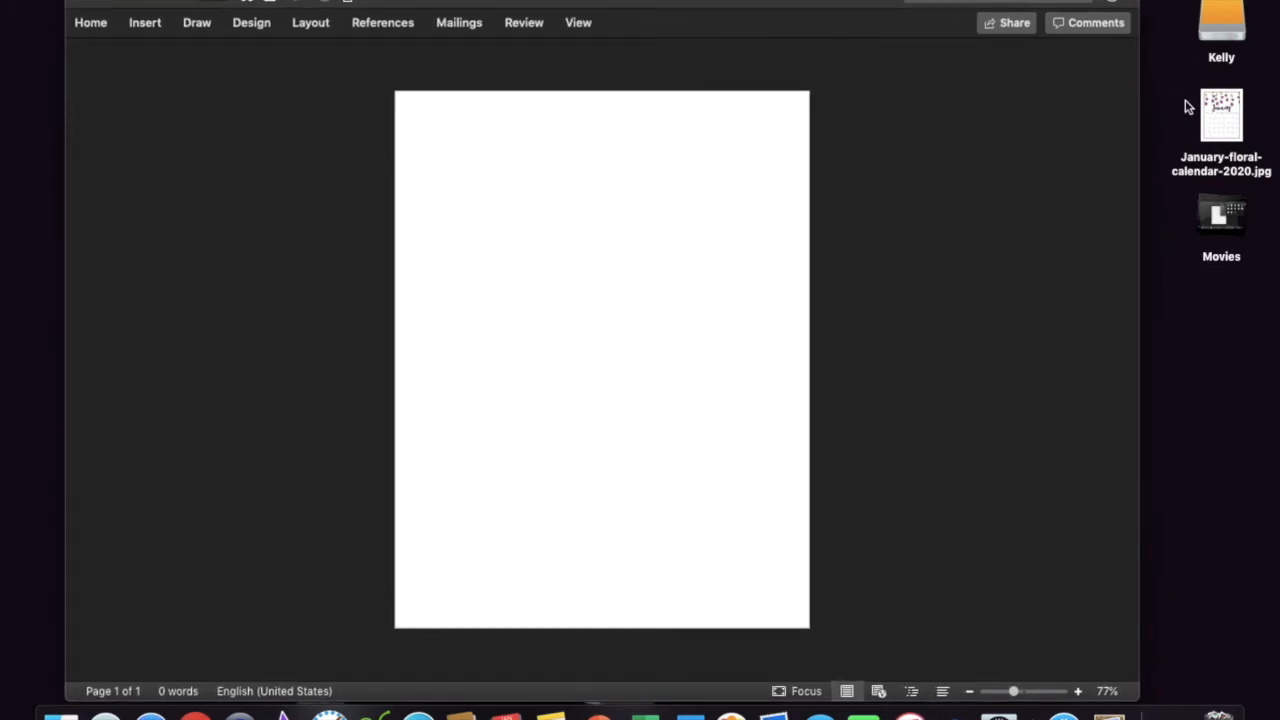
Step: Insert January-floral-calendar-2020.jpg from the desktop into the blank page and set its text wrapping to Behind Text
click(1216, 116)
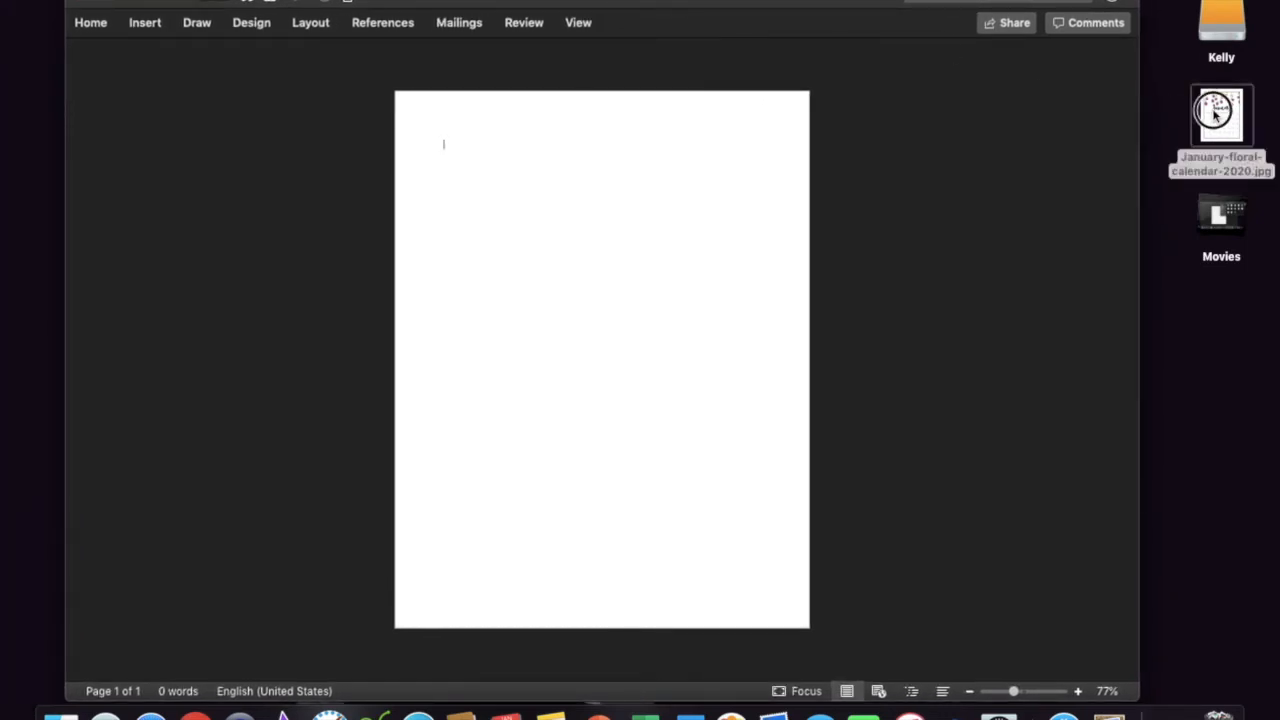
drag(1212, 116, 560, 216)
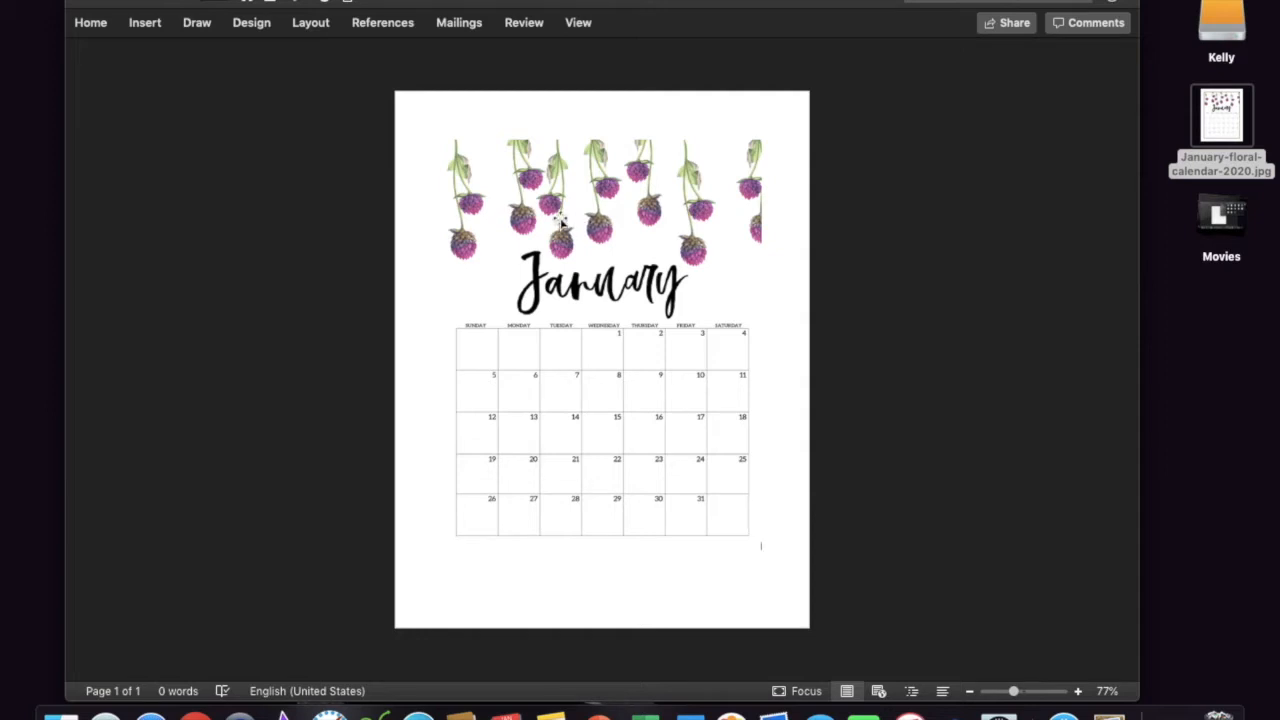
right_click(561, 222)
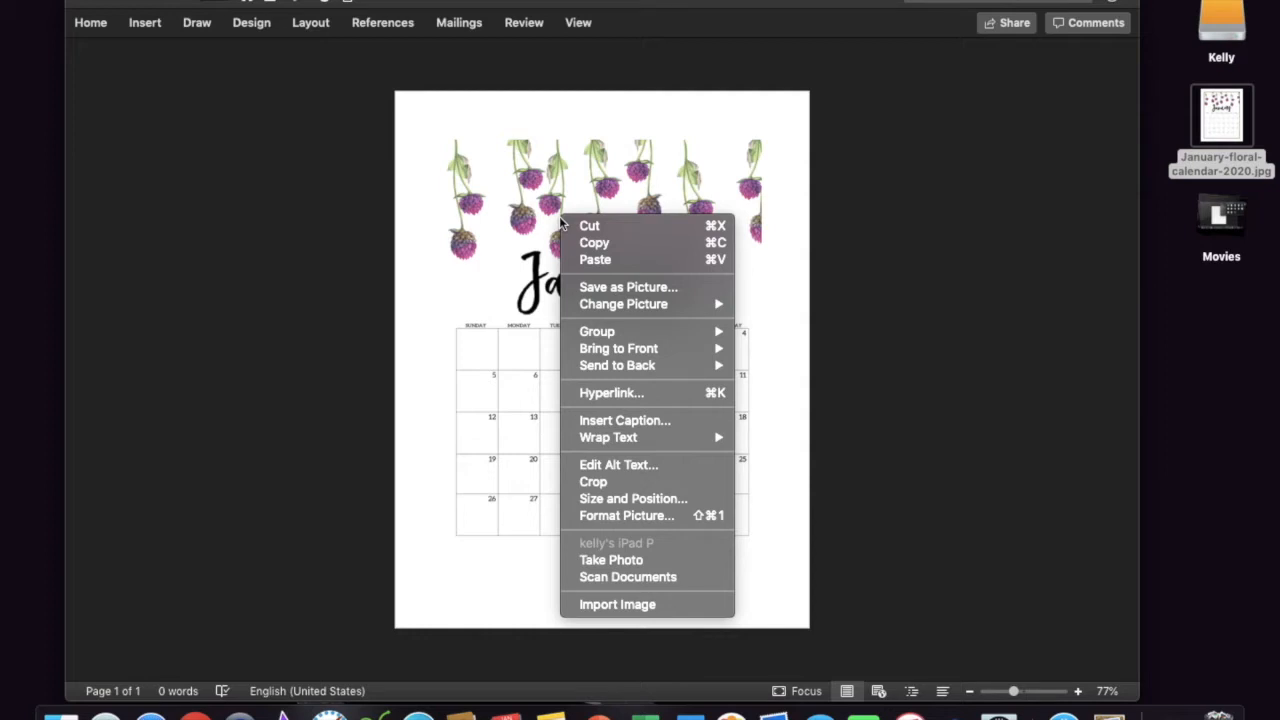
mouse_move(618, 437)
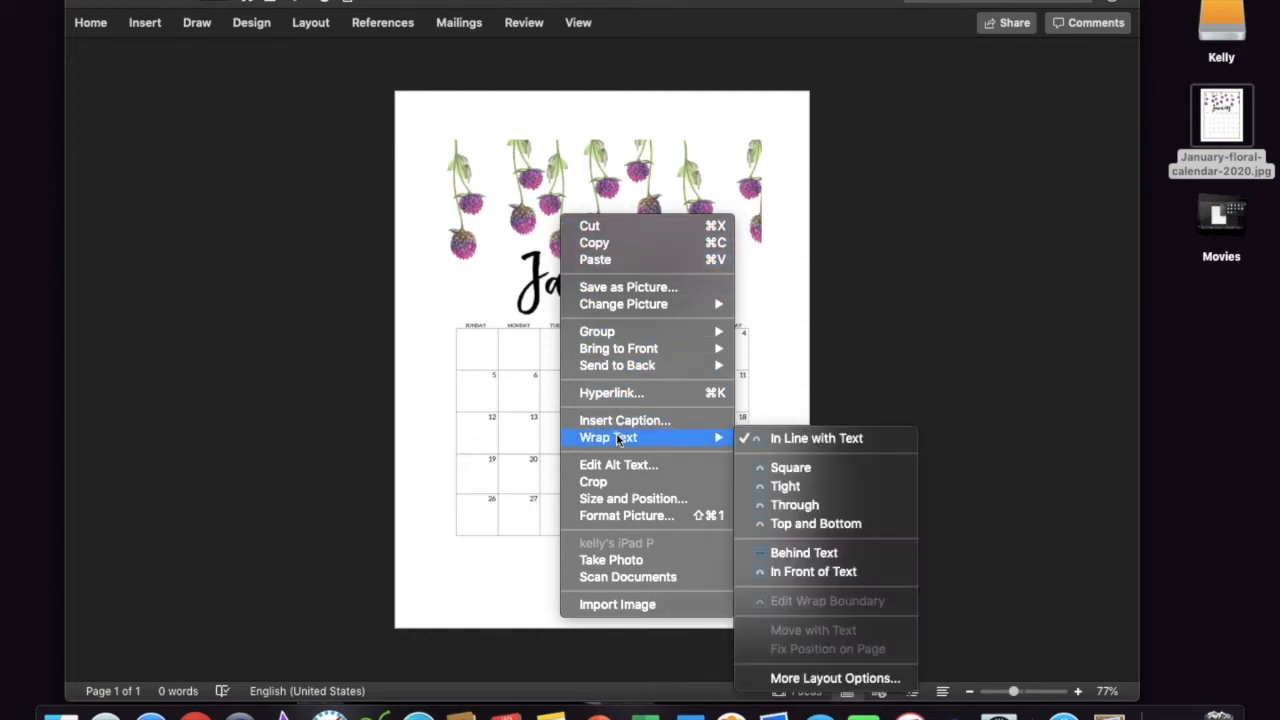
click(802, 553)
Step: Move the calendar picture to the page's upper-left corner and stretch it to the right and bottom page edges
drag(645, 208, 478, 146)
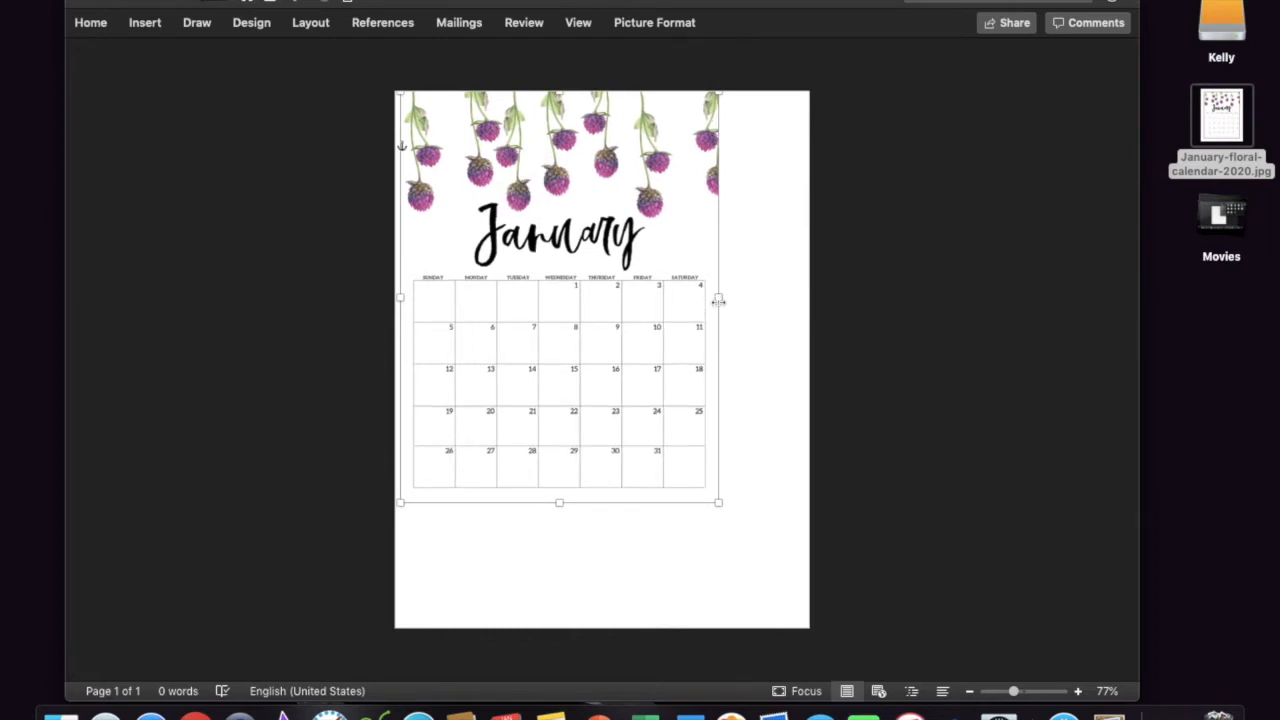
drag(718, 299, 811, 294)
drag(606, 505, 616, 636)
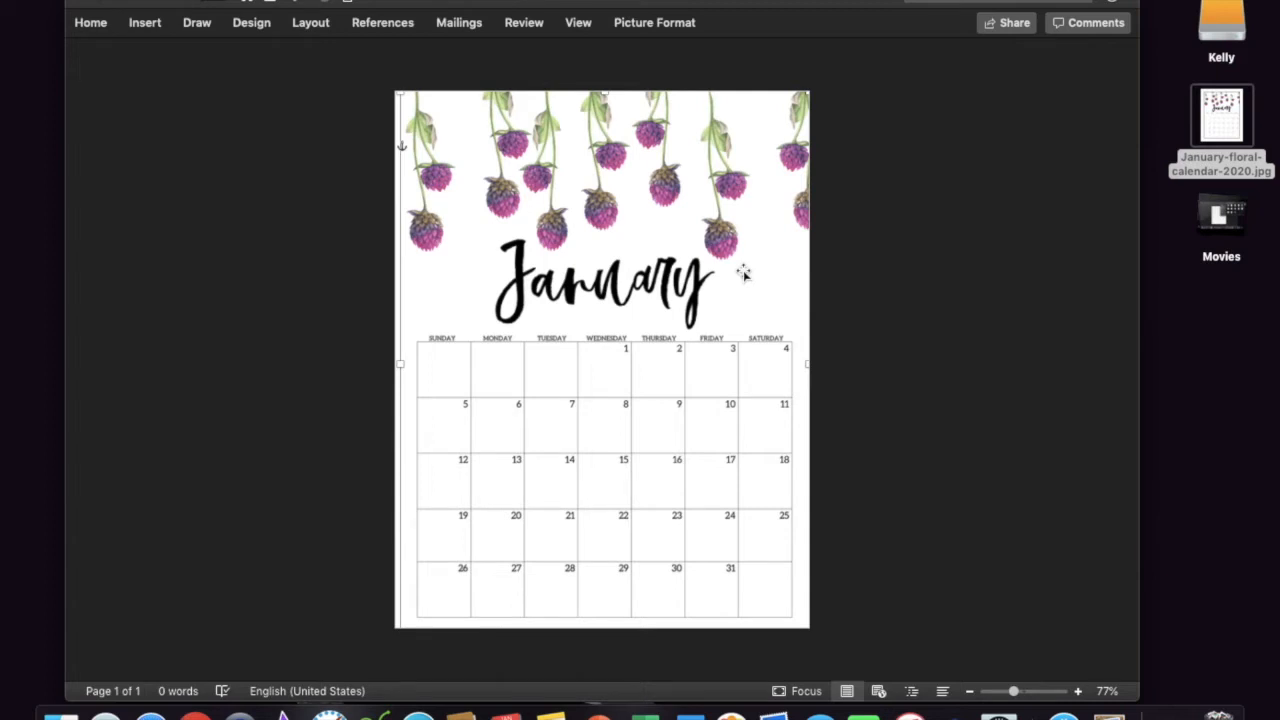
Step: Take a screenshot of the calendar's floral January header above the weekday row, about 443 by 268 pixels
key(super+shift+4)
click(411, 94)
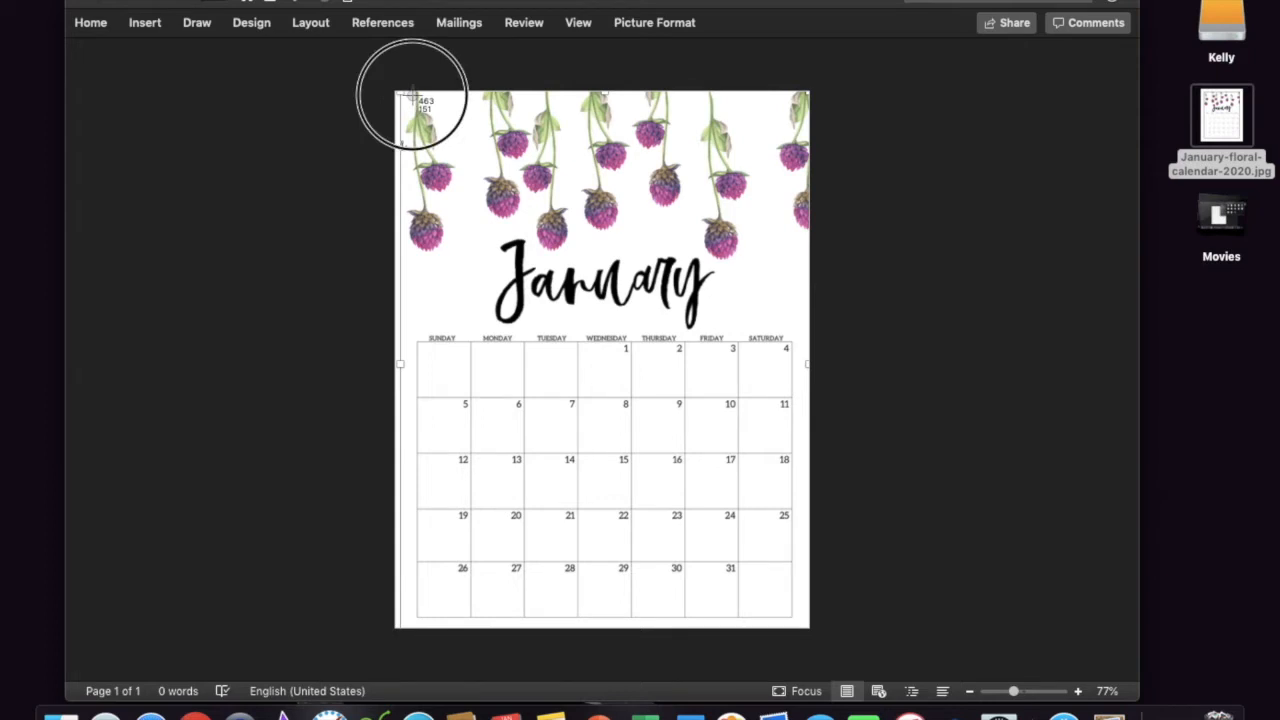
drag(411, 94, 804, 330)
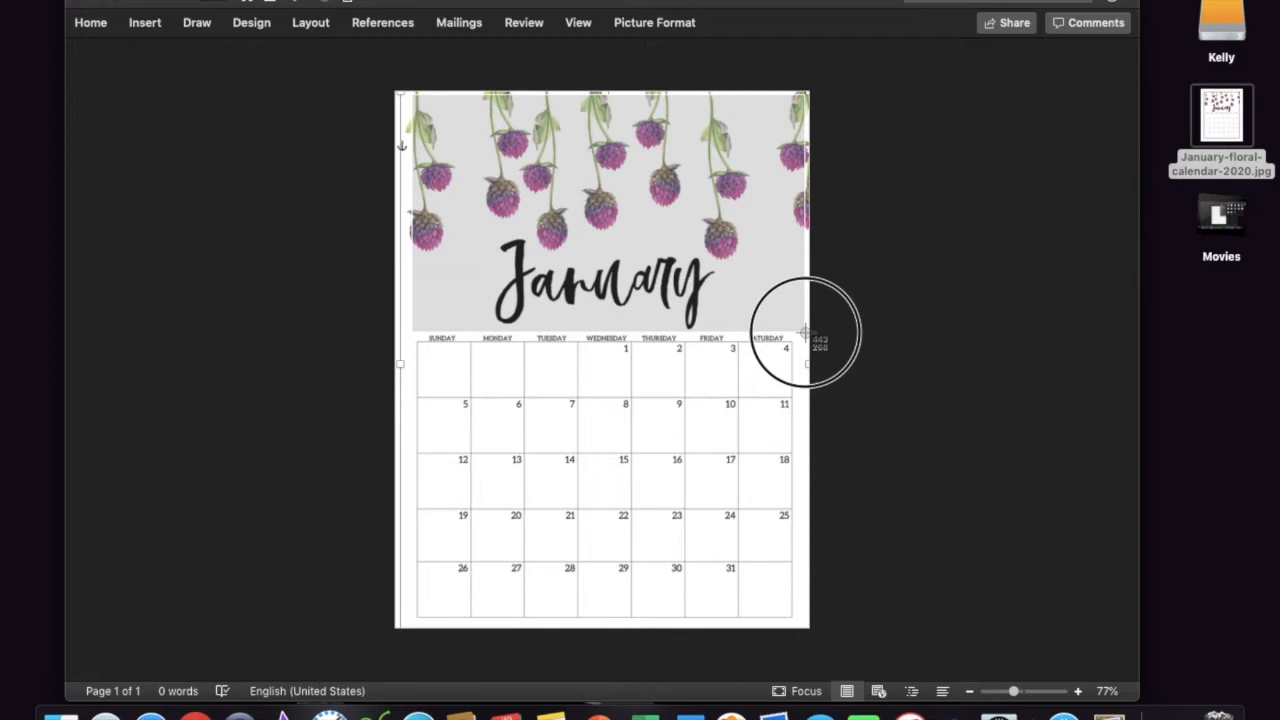
drag(804, 331, 805, 331)
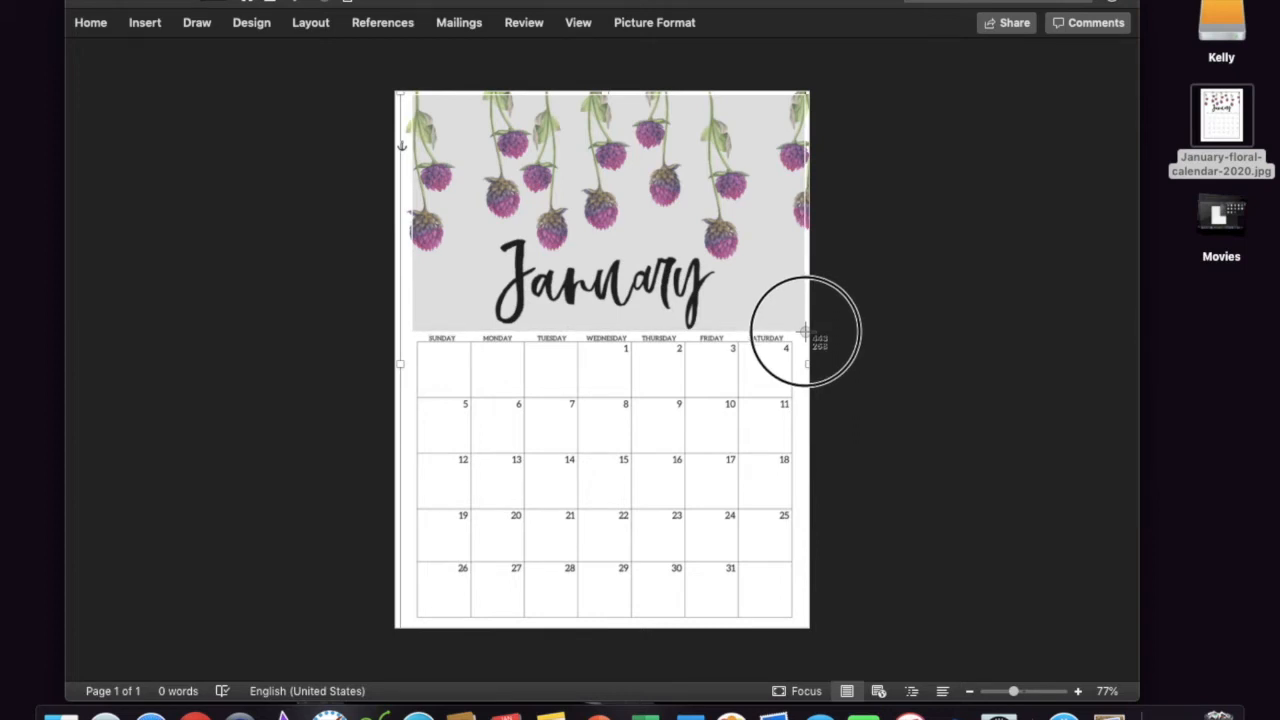
drag(805, 331, 805, 332)
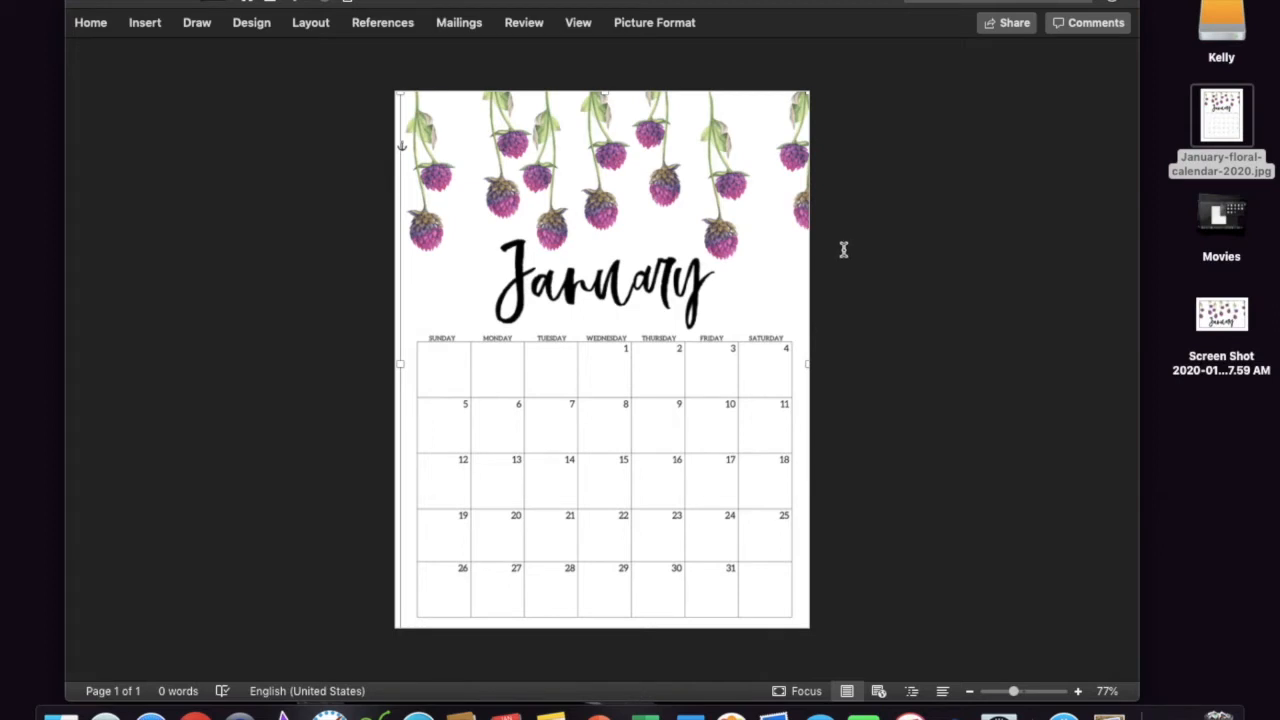
Step: Insert the header screenshot from the desktop into the calendar page and set its text wrapping to Behind Text
drag(1227, 316, 621, 314)
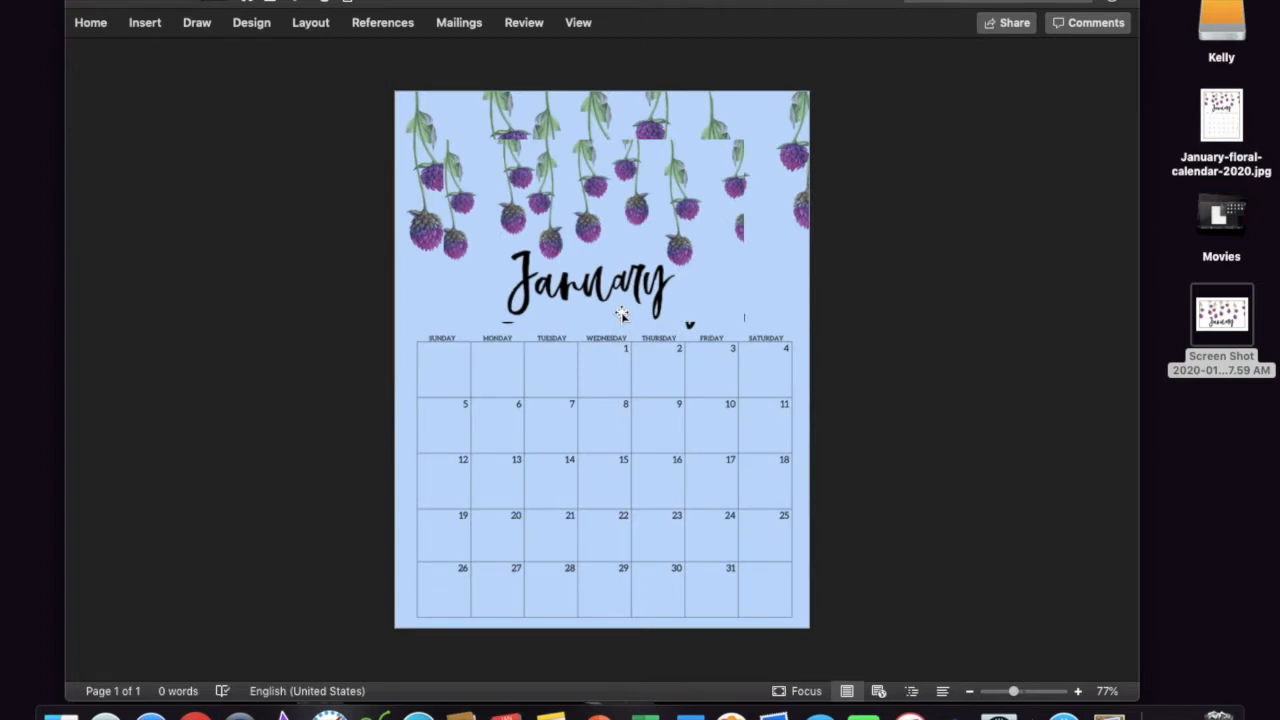
click(590, 228)
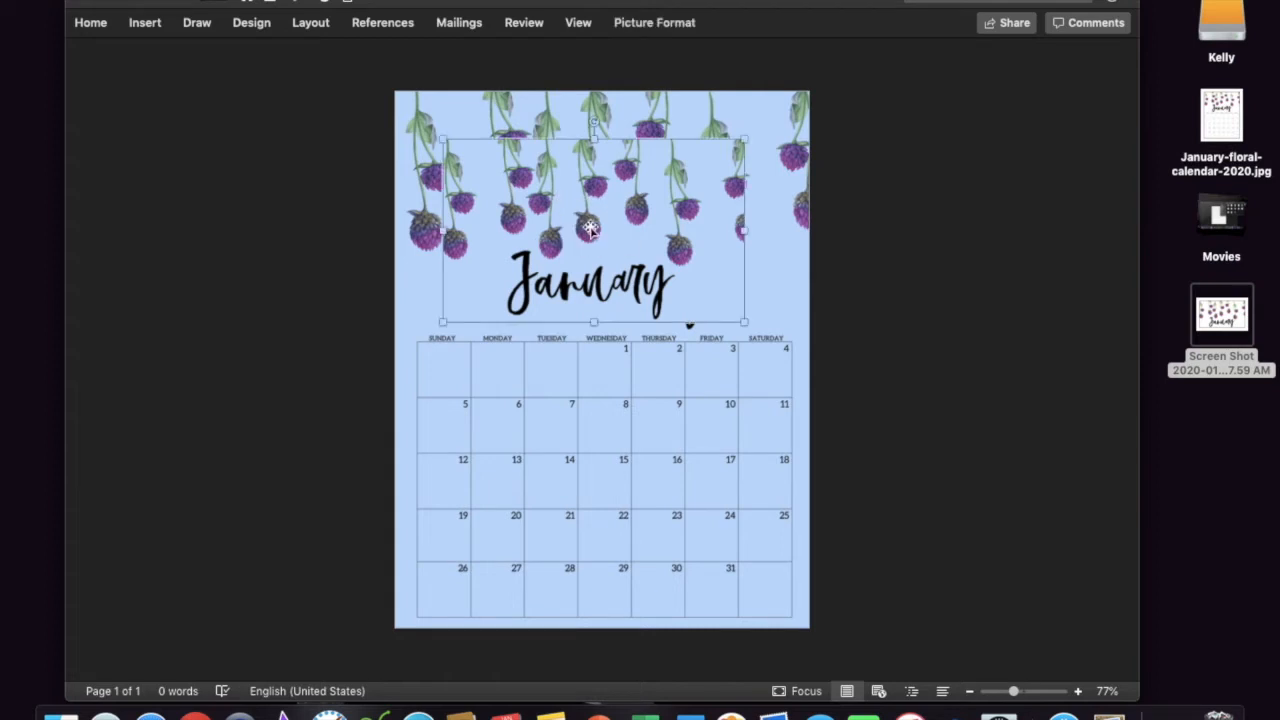
right_click(590, 228)
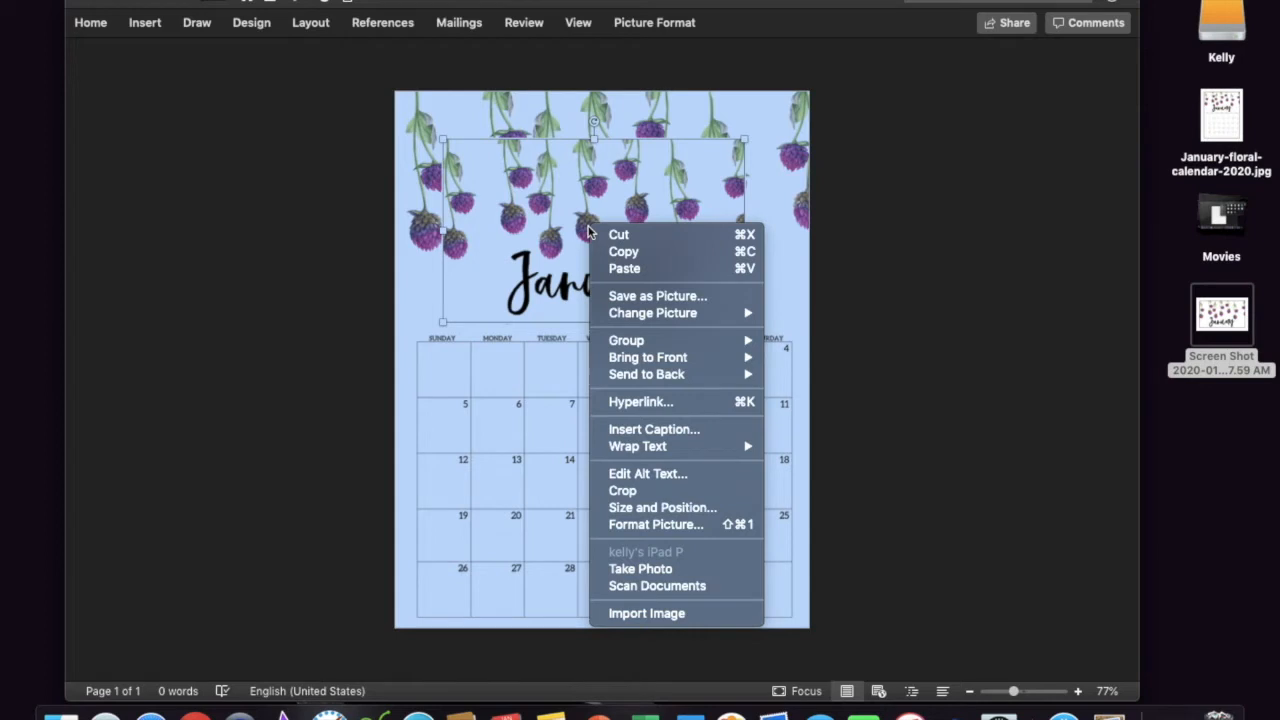
mouse_move(632, 456)
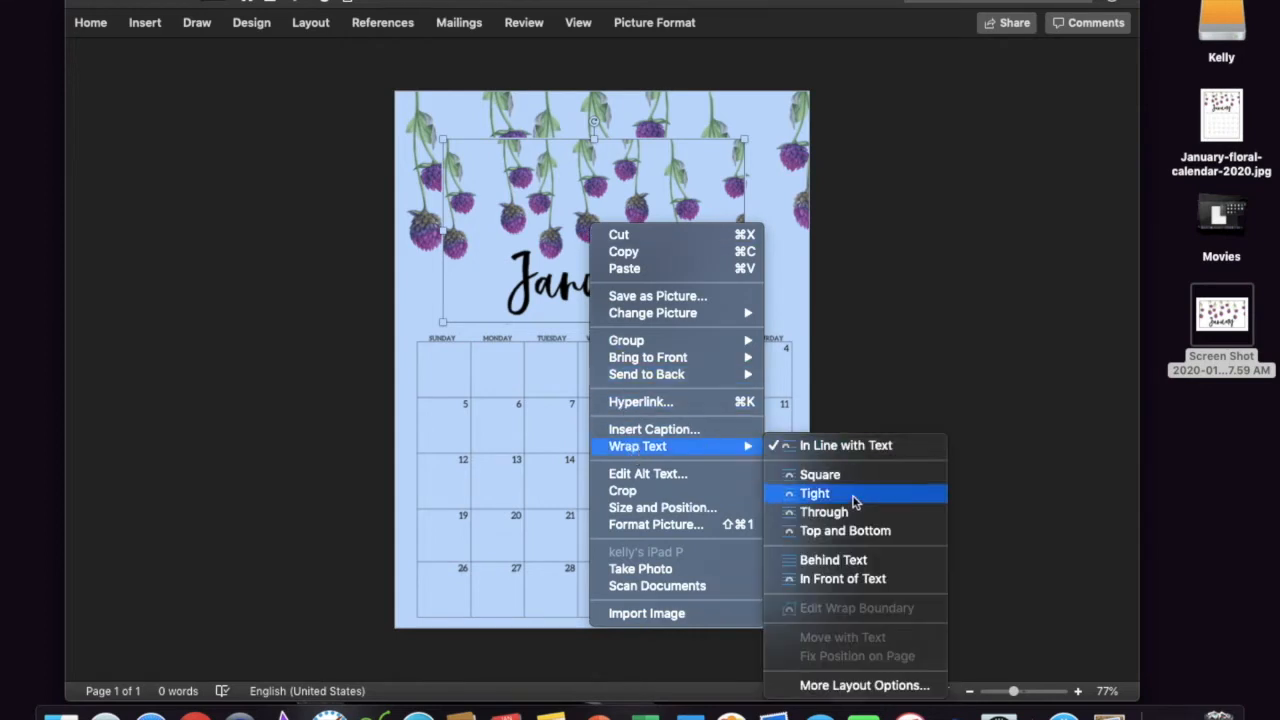
click(834, 560)
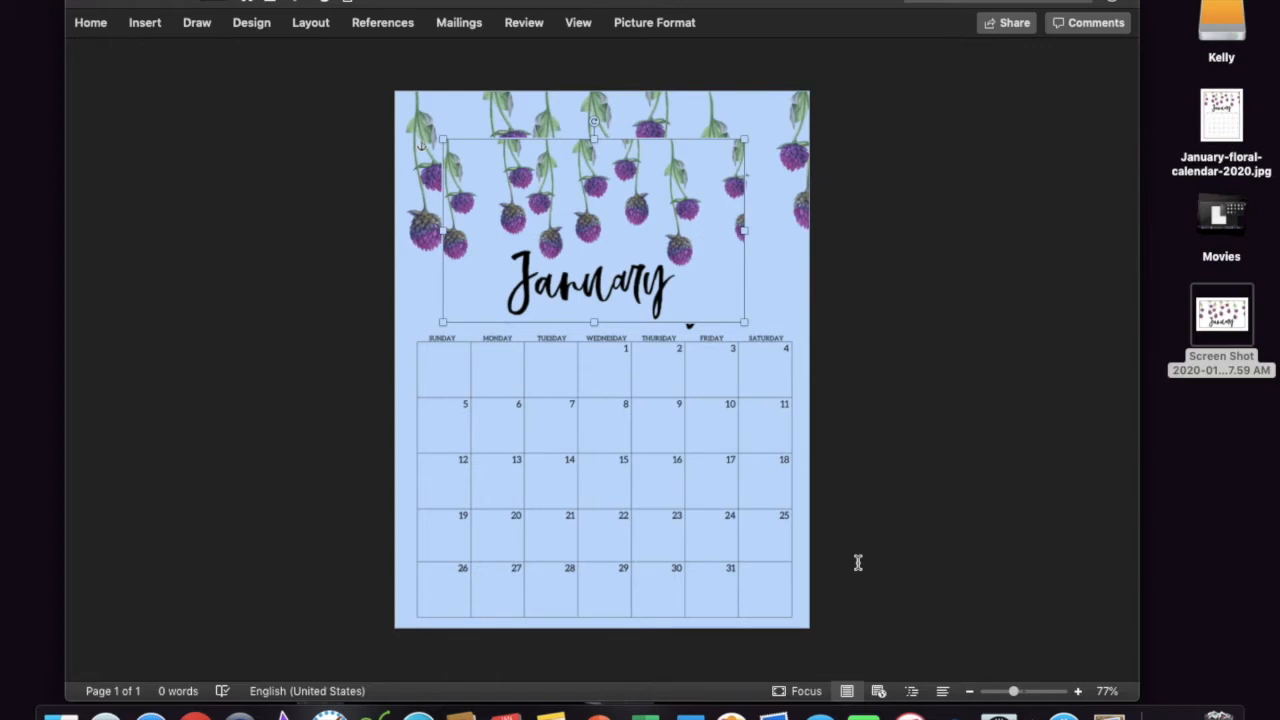
Step: Move the header picture to the page's upper-left corner, widen it to the right page edge and flatten it to a shallow banner
click(660, 238)
drag(660, 238, 614, 196)
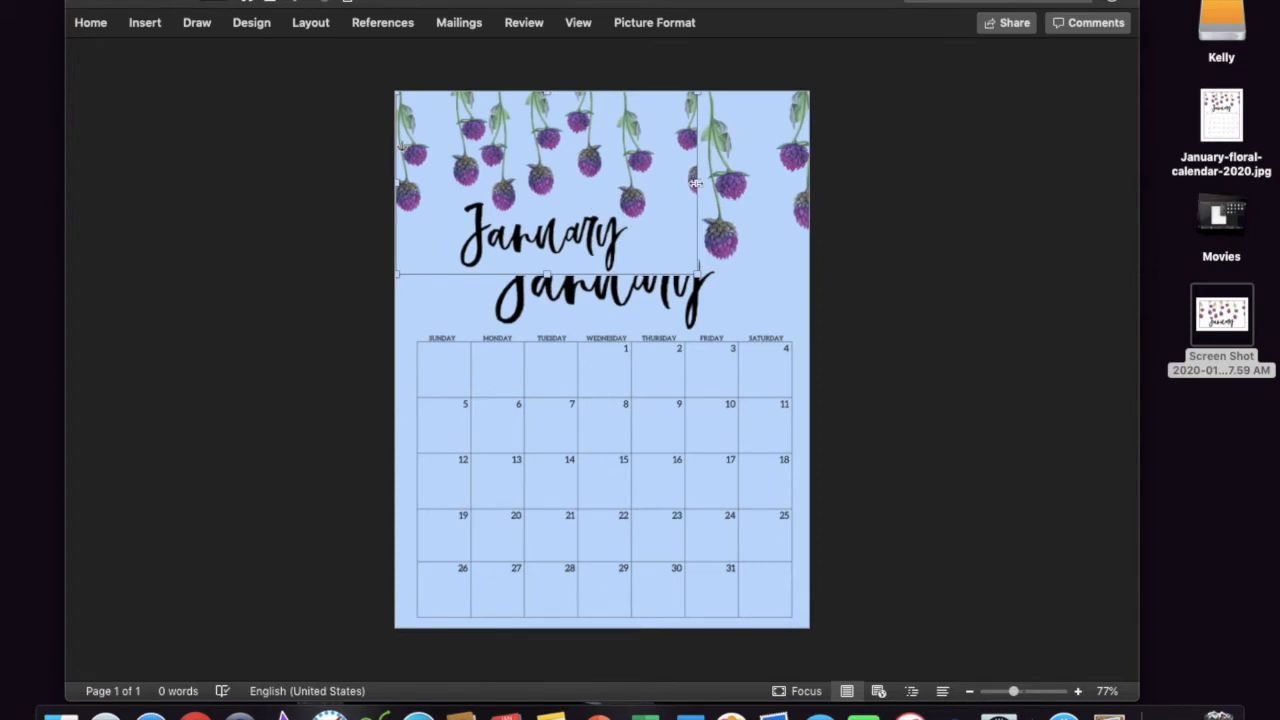
drag(697, 183, 810, 184)
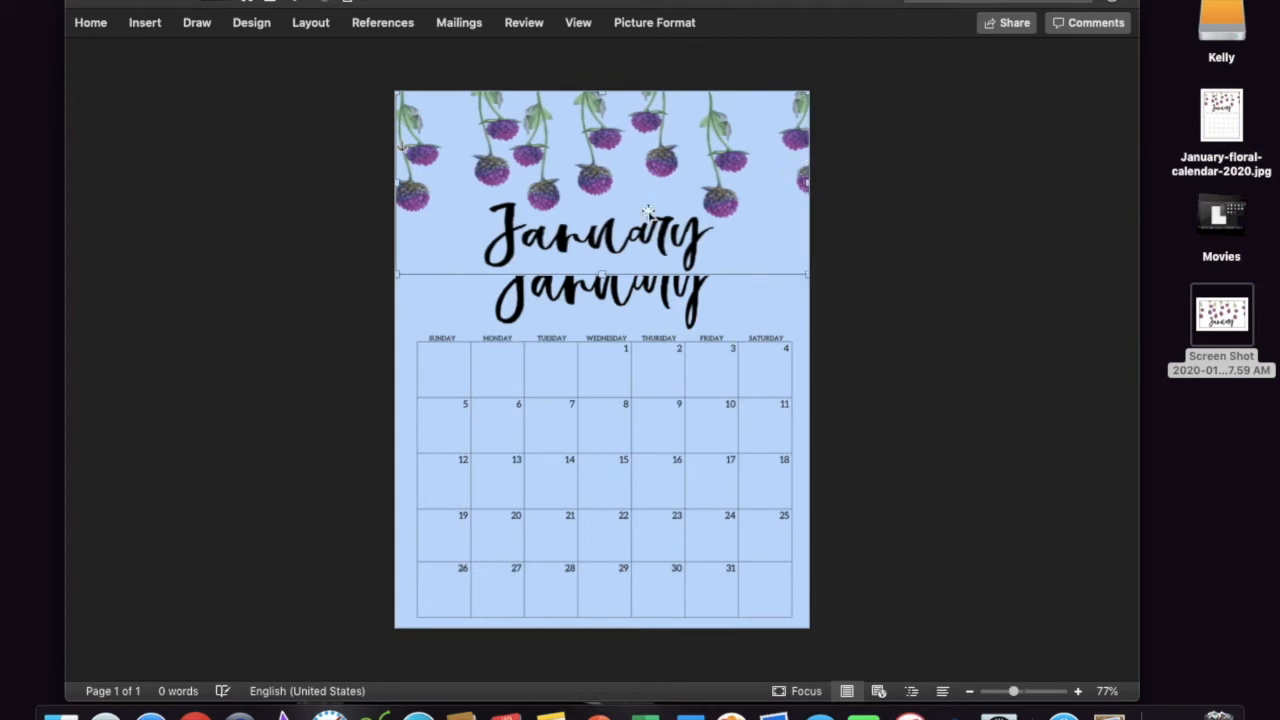
drag(602, 278, 601, 203)
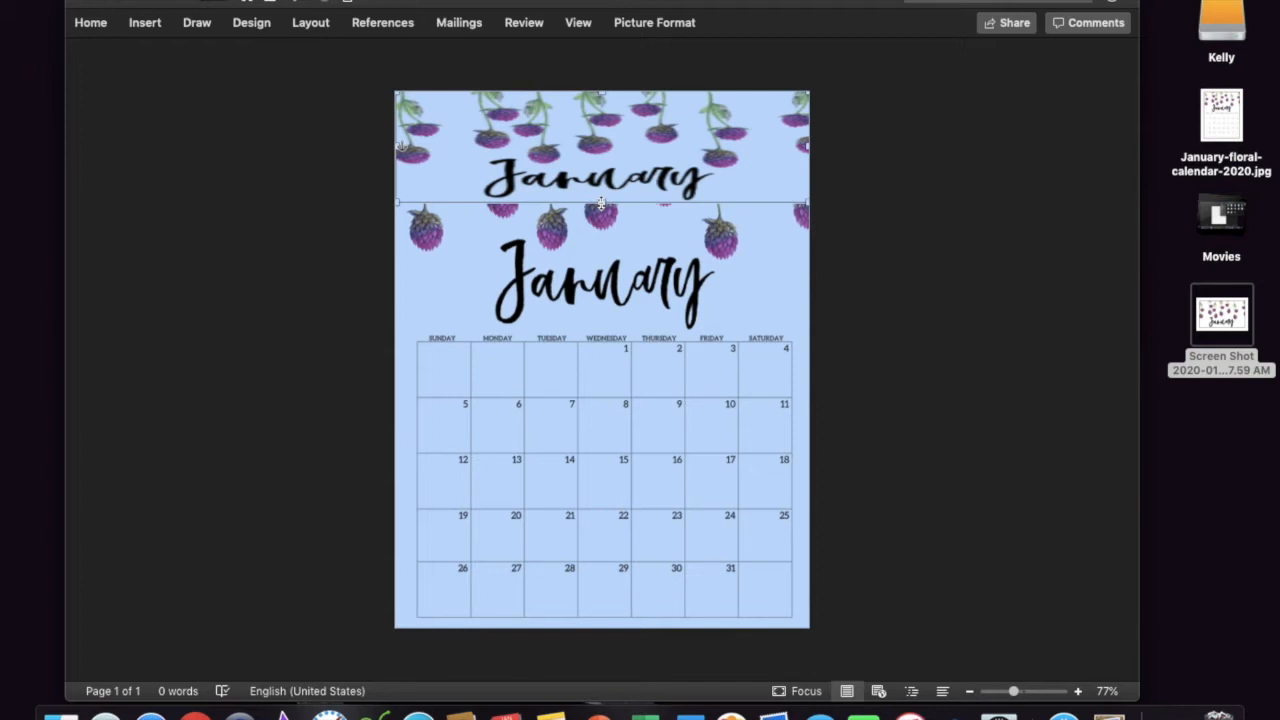
Step: Stretch the calendar picture taller and position it so the weekday row sits directly below the January banner and the grid reaches the page bottom
click(666, 330)
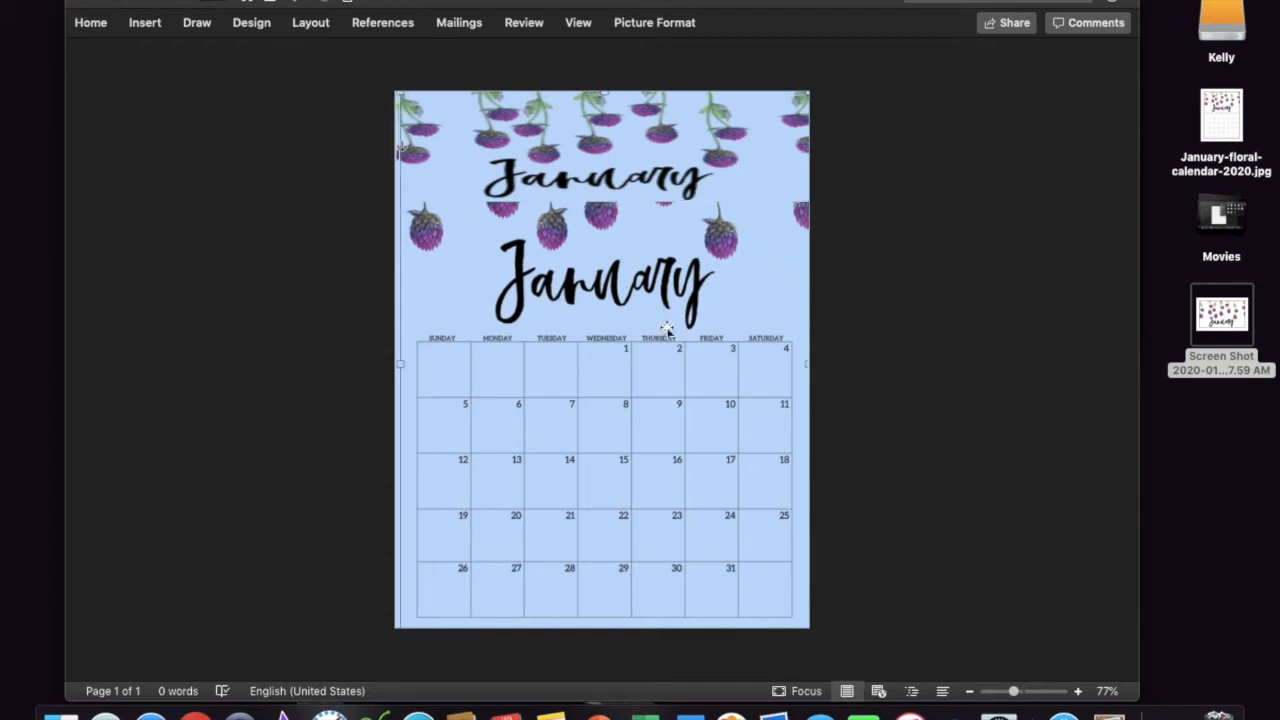
drag(666, 330, 662, 155)
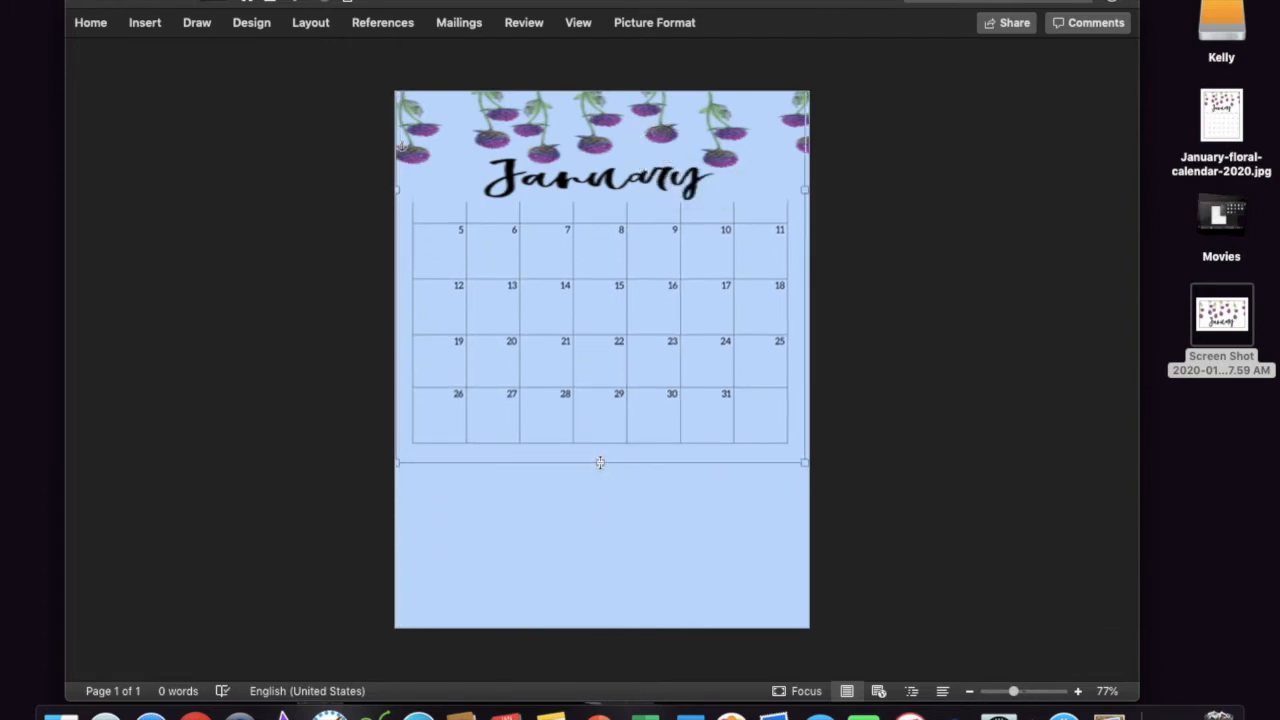
click(600, 462)
drag(600, 462, 612, 556)
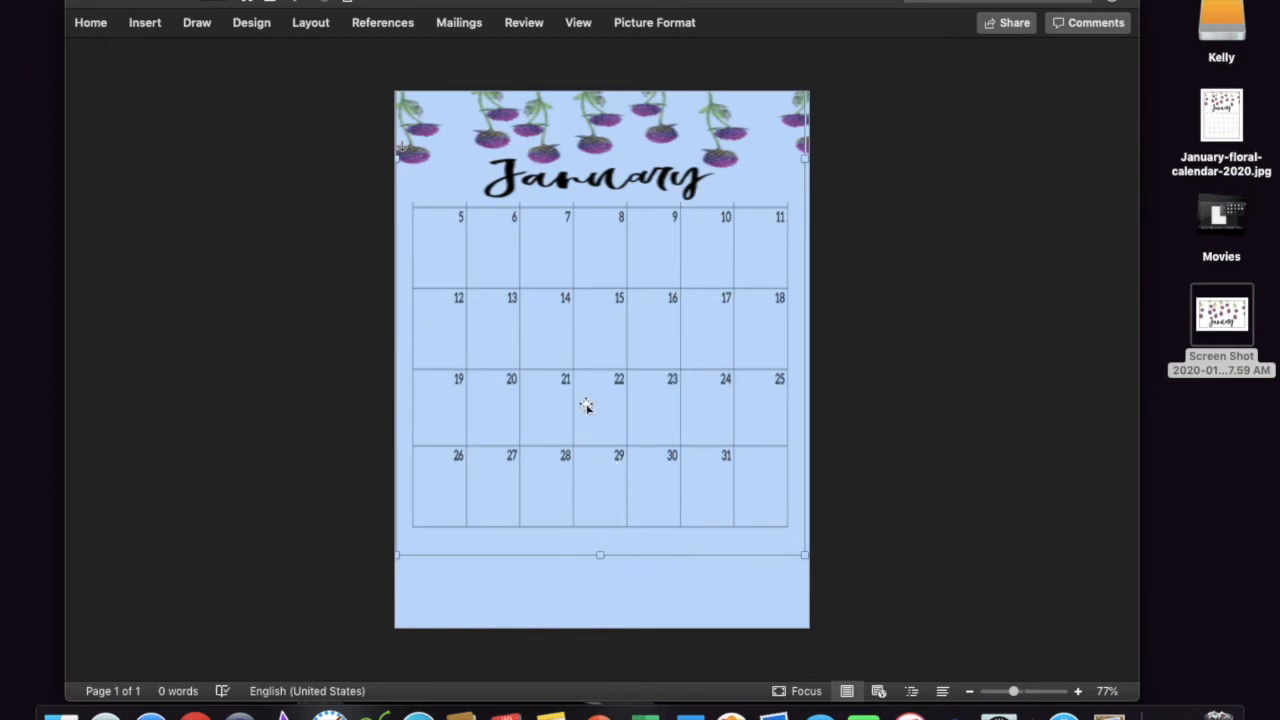
drag(586, 405, 588, 495)
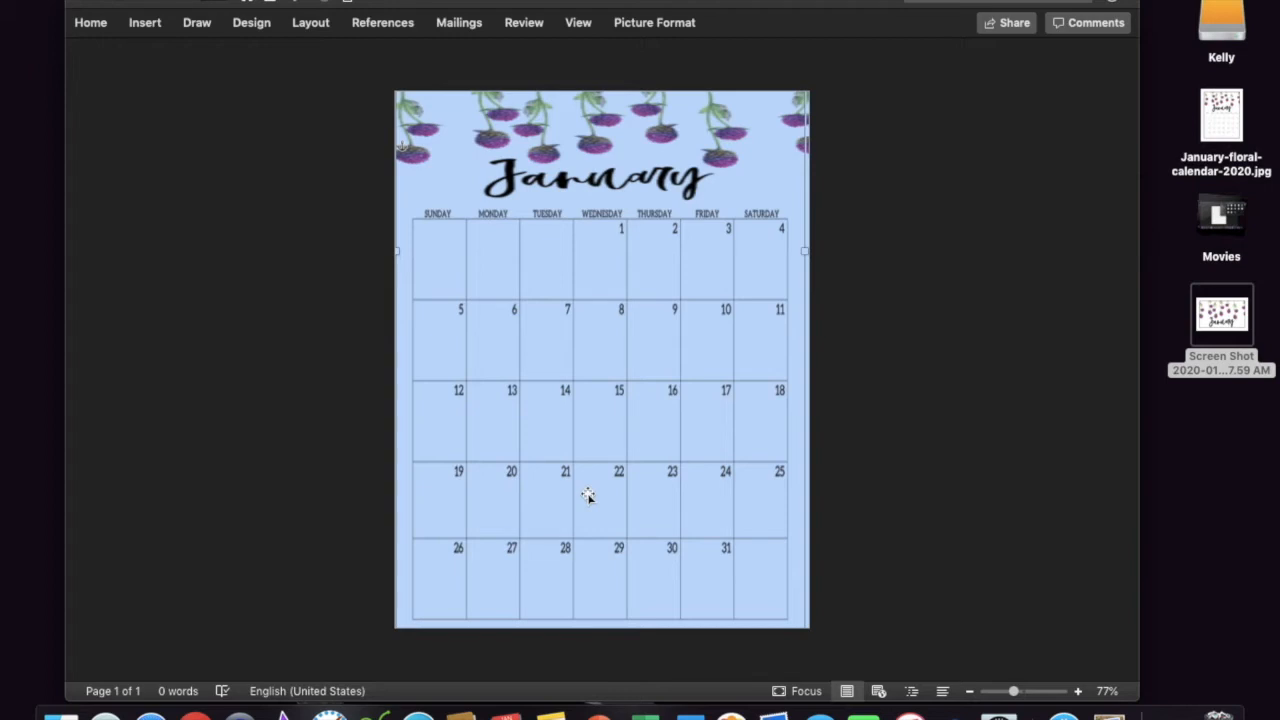
Step: Shift the calendar picture partly off the page's left edge and widen it to the right page edge, enlarging the day columns
click(594, 393)
drag(594, 393, 297, 391)
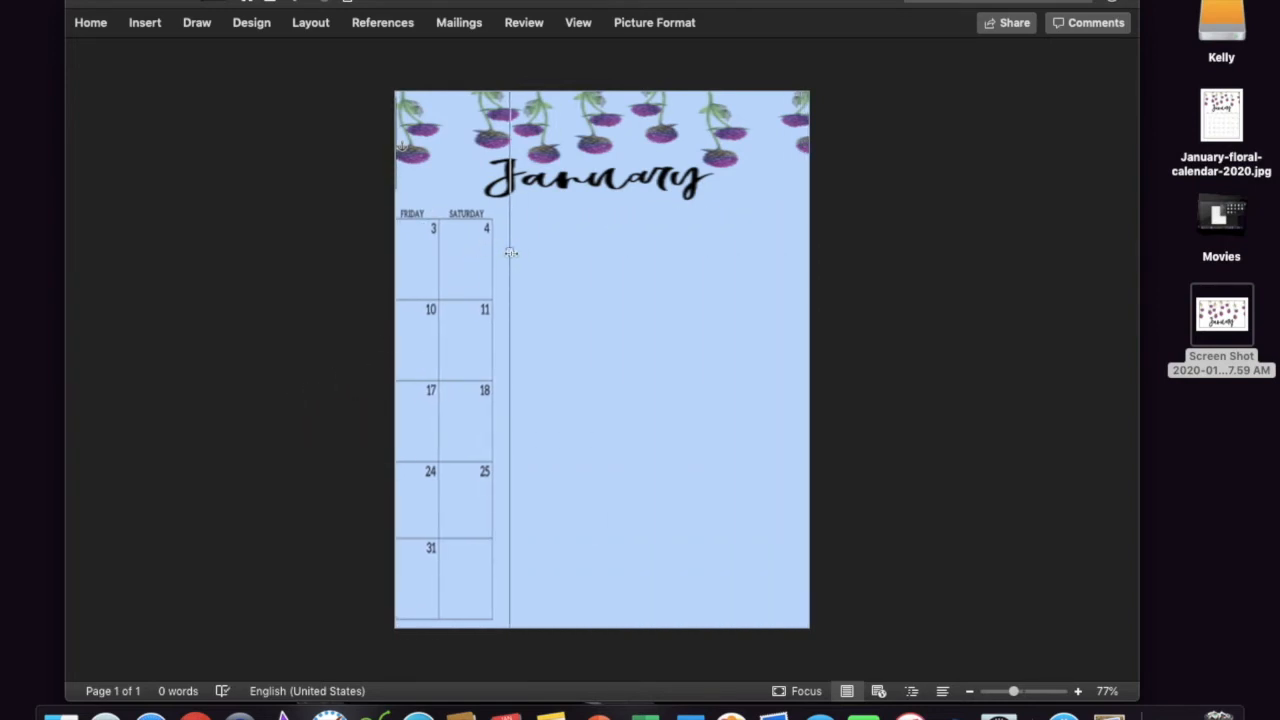
drag(511, 252, 804, 256)
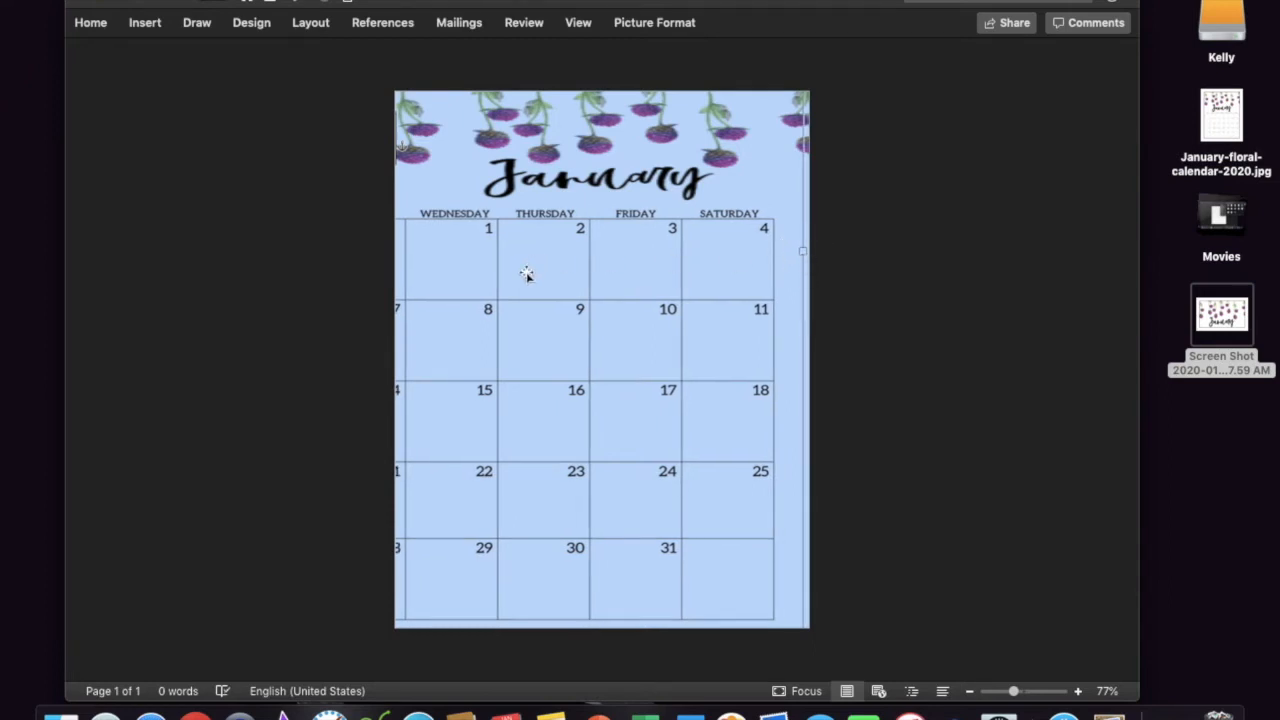
Step: Move the widened calendar picture so the Sunday column starts at the left page edge, with the weekday row just below the banner
click(619, 273)
drag(619, 273, 809, 291)
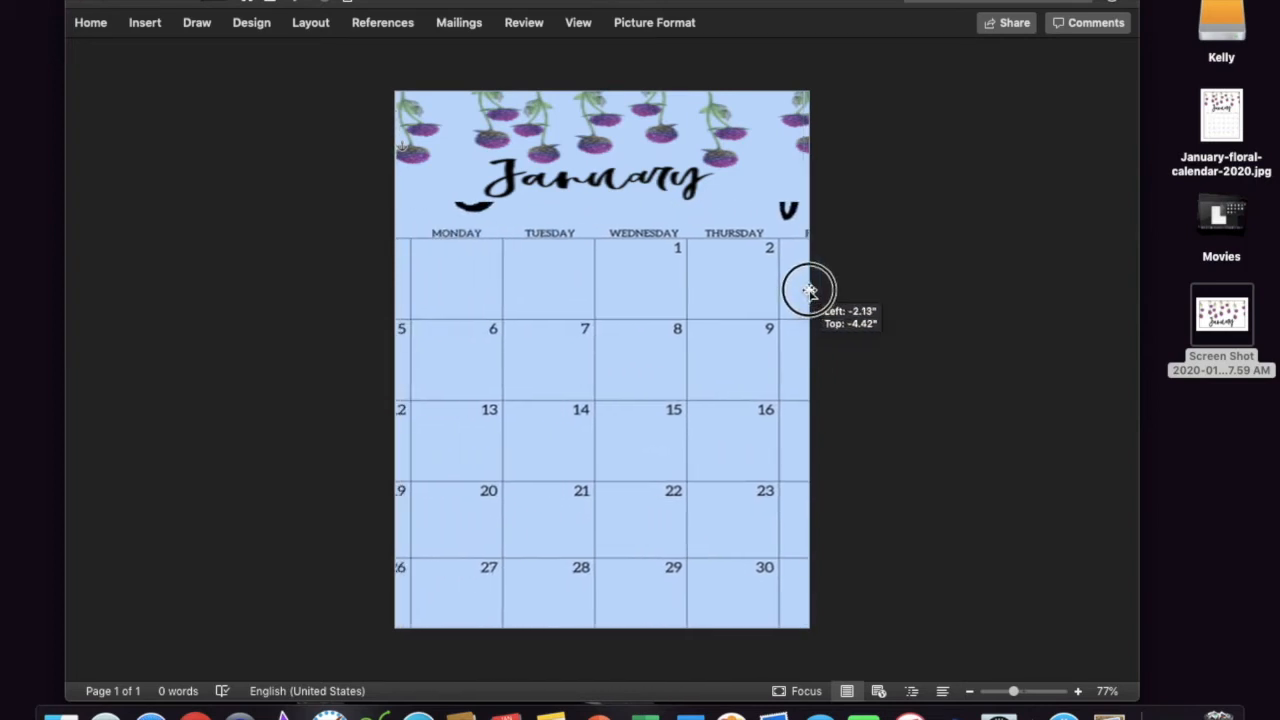
drag(543, 300, 645, 277)
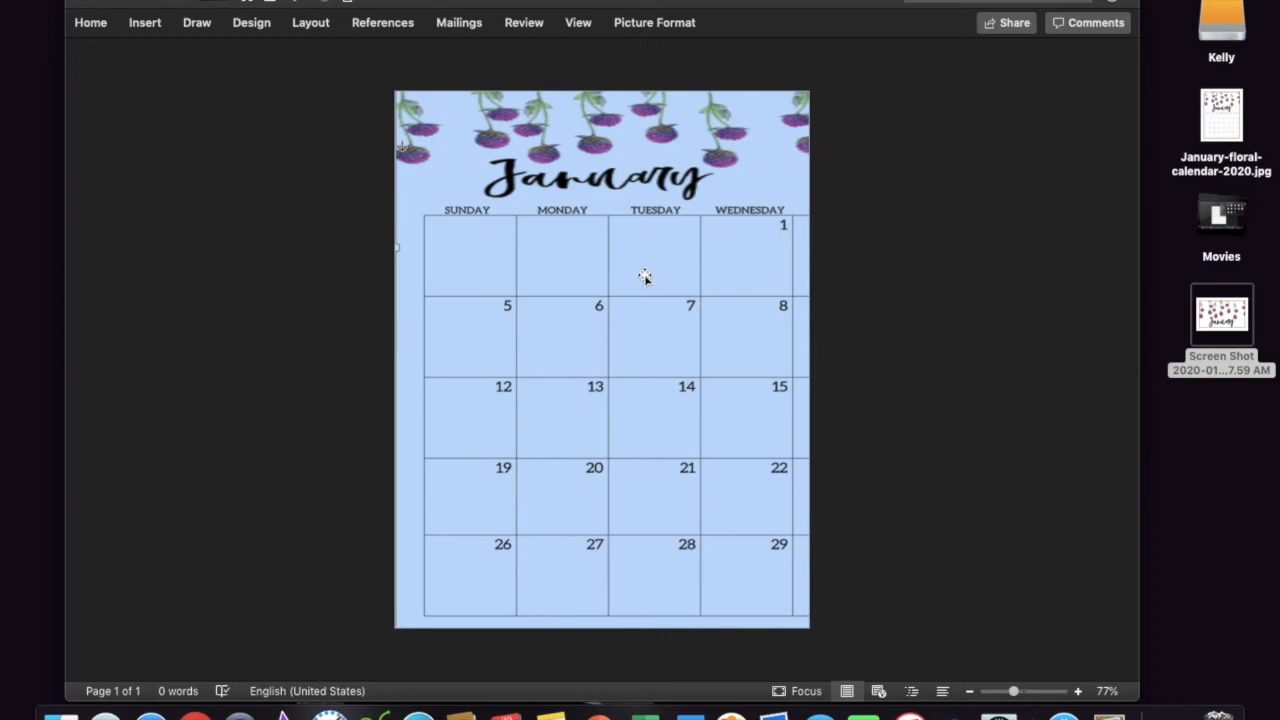
drag(690, 268, 663, 268)
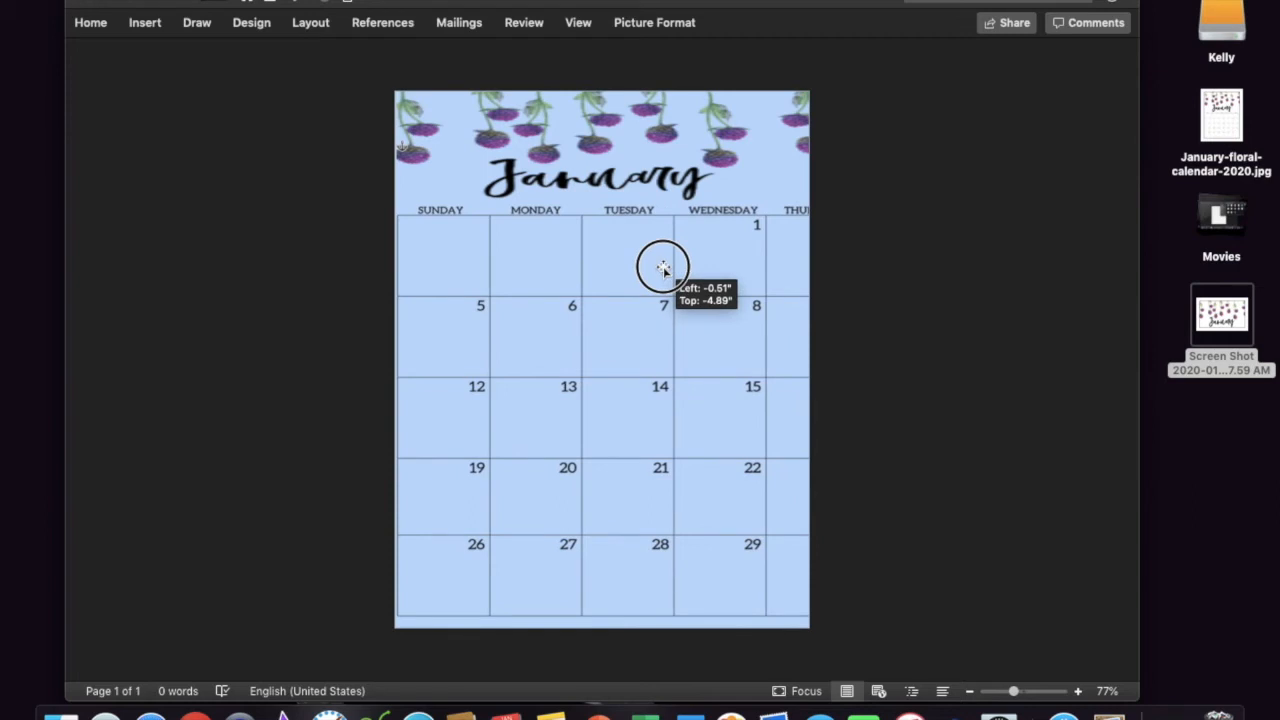
drag(663, 268, 663, 264)
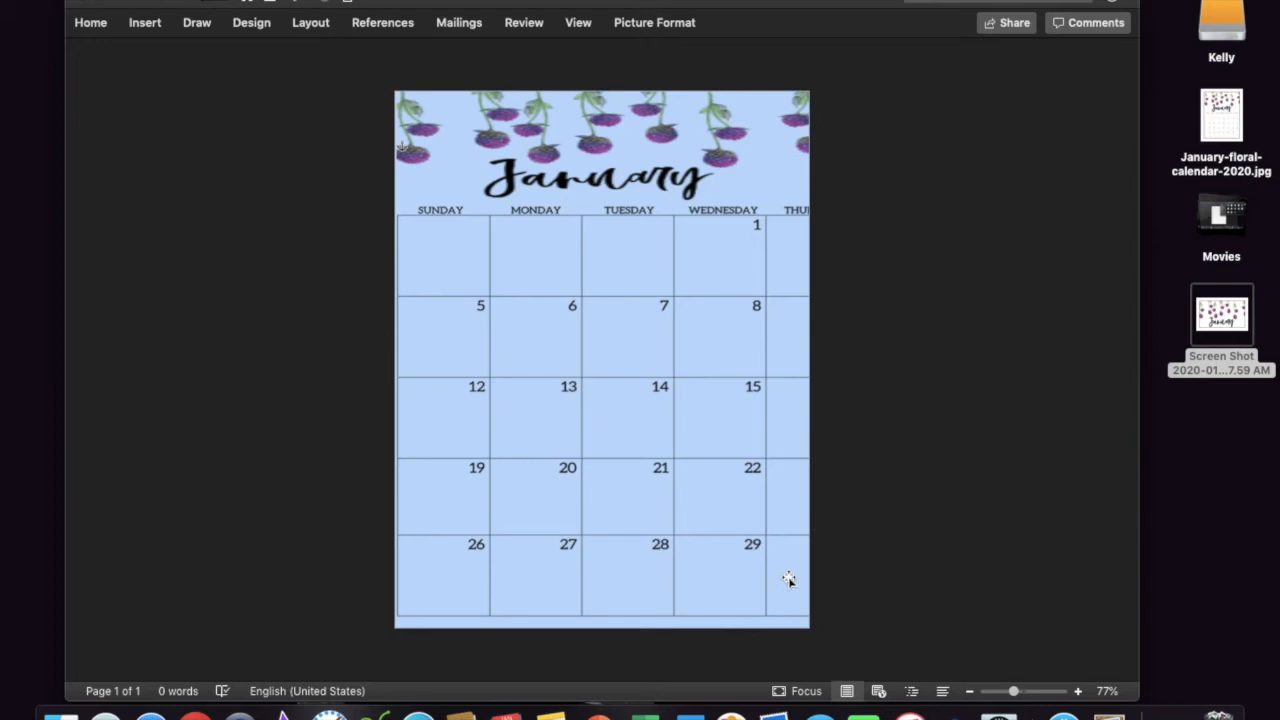
Step: Insert blank white.jpg from the planner's add ins folder in Documents into the page and set its text wrapping to Behind Text
click(60, 714)
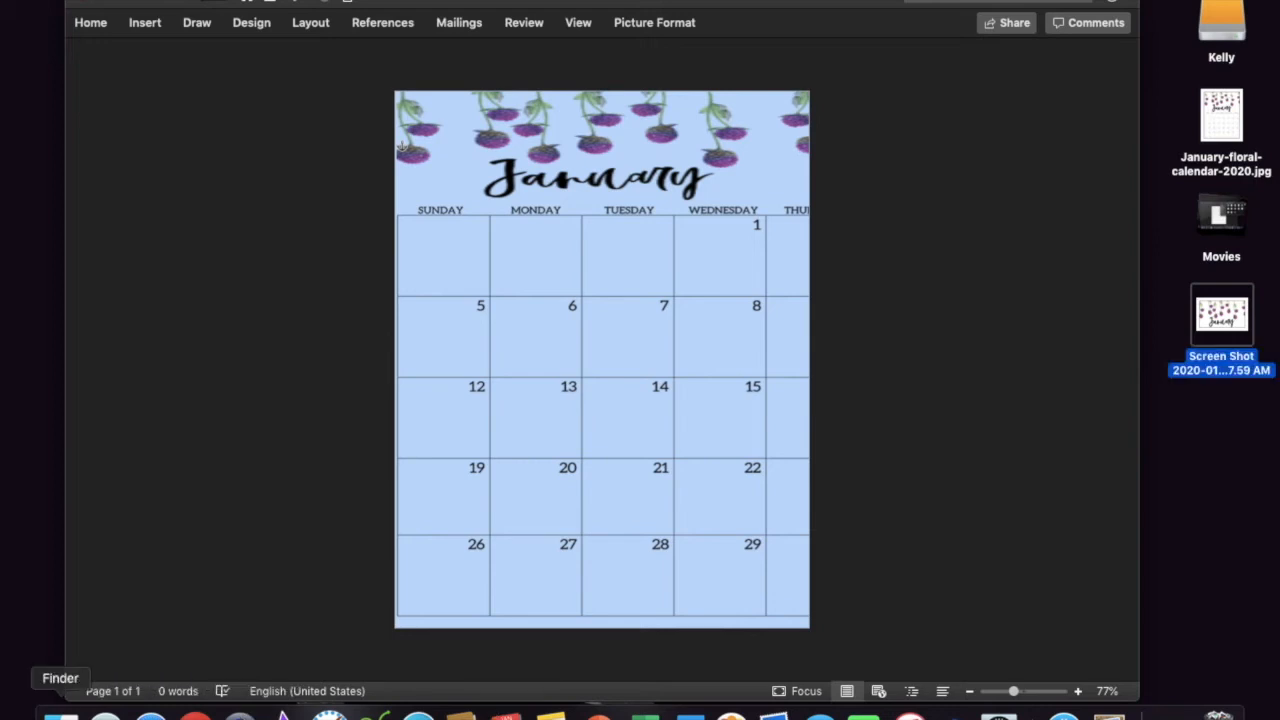
double_click(822, 75)
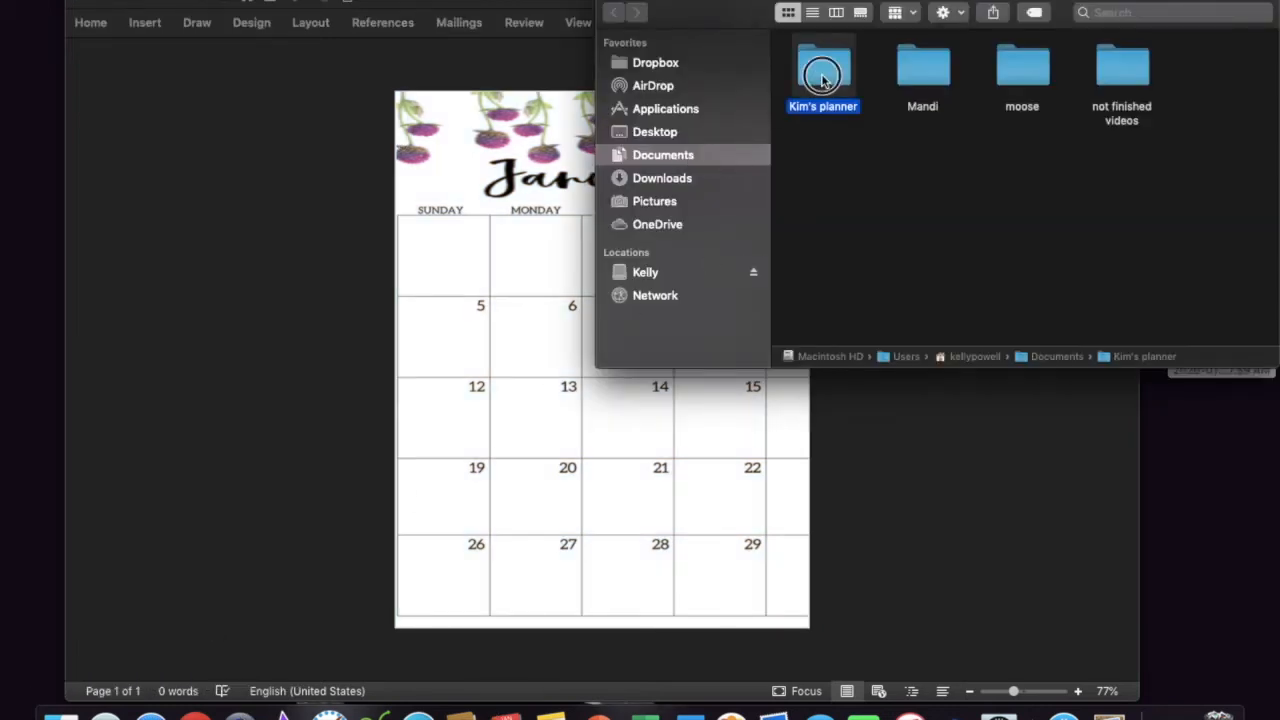
double_click(822, 78)
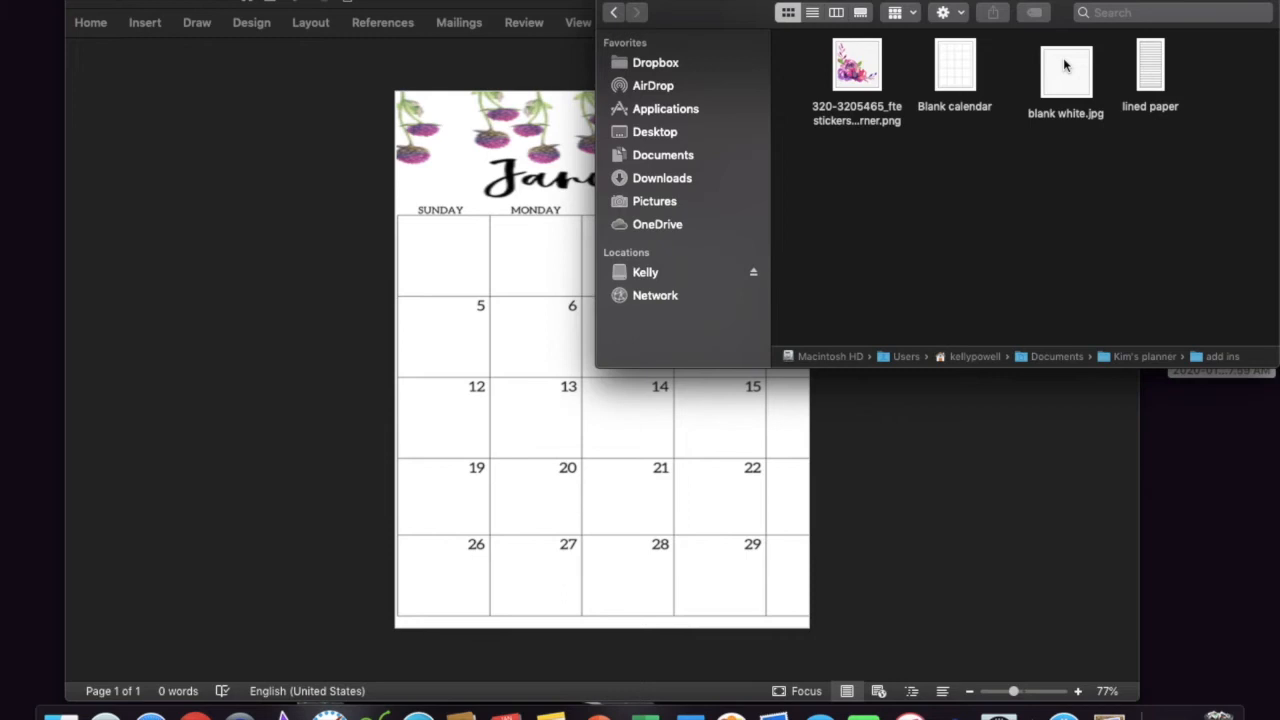
drag(1065, 66, 512, 318)
click(549, 251)
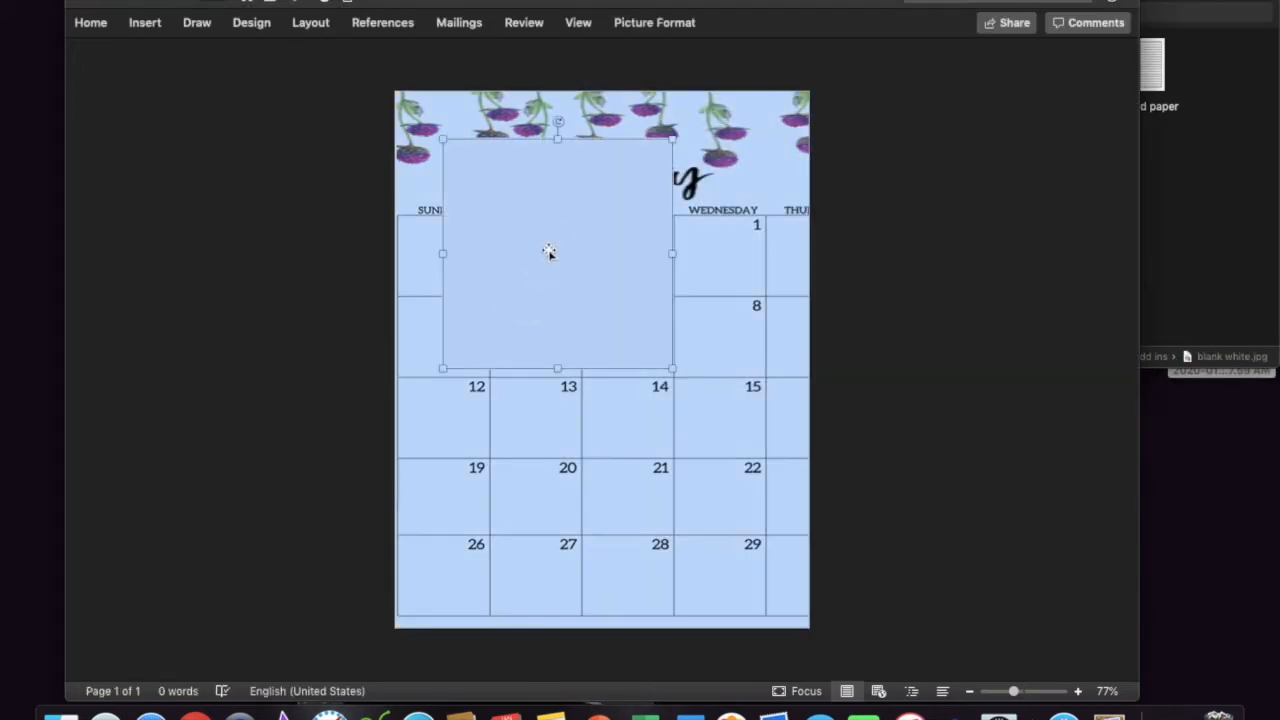
right_click(549, 251)
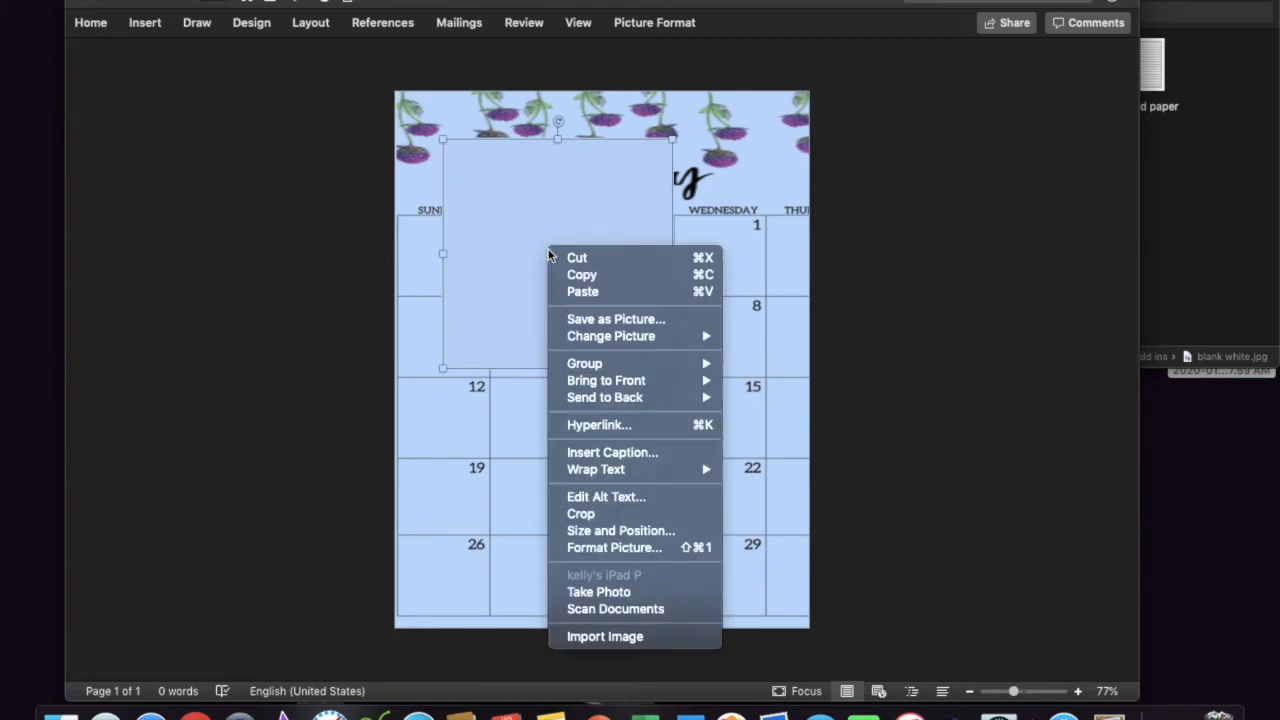
mouse_move(584, 470)
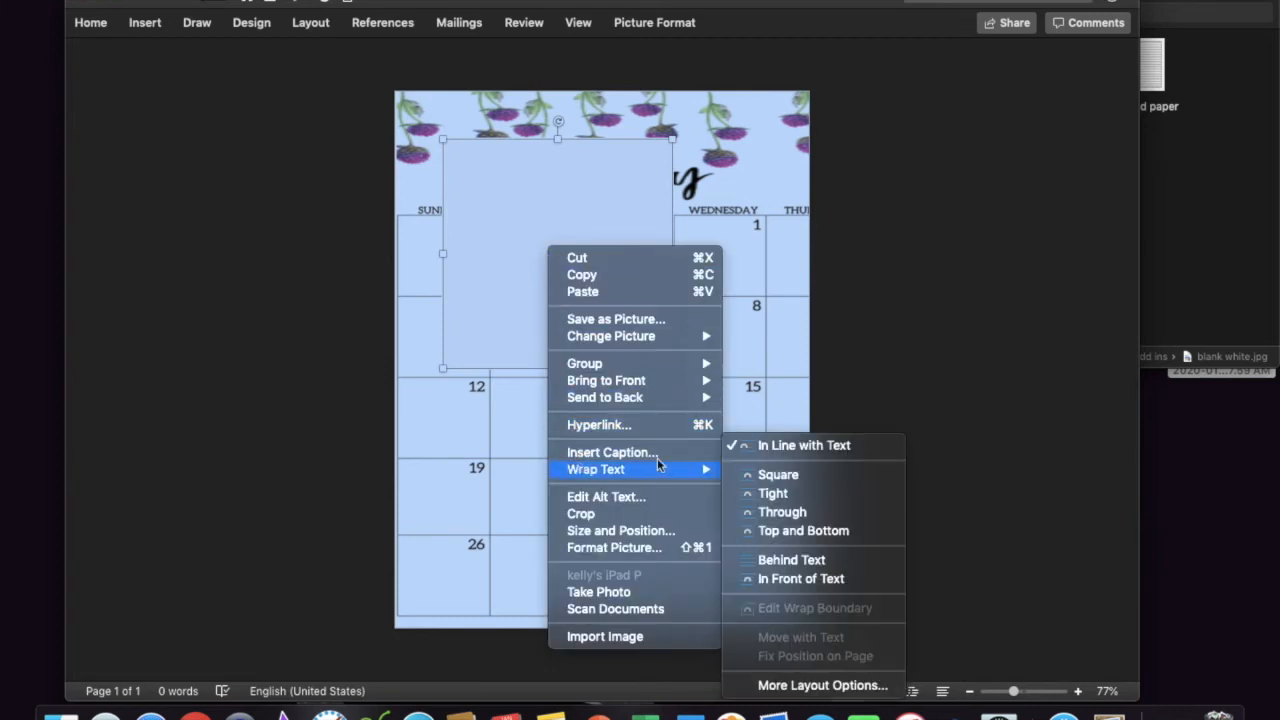
click(786, 562)
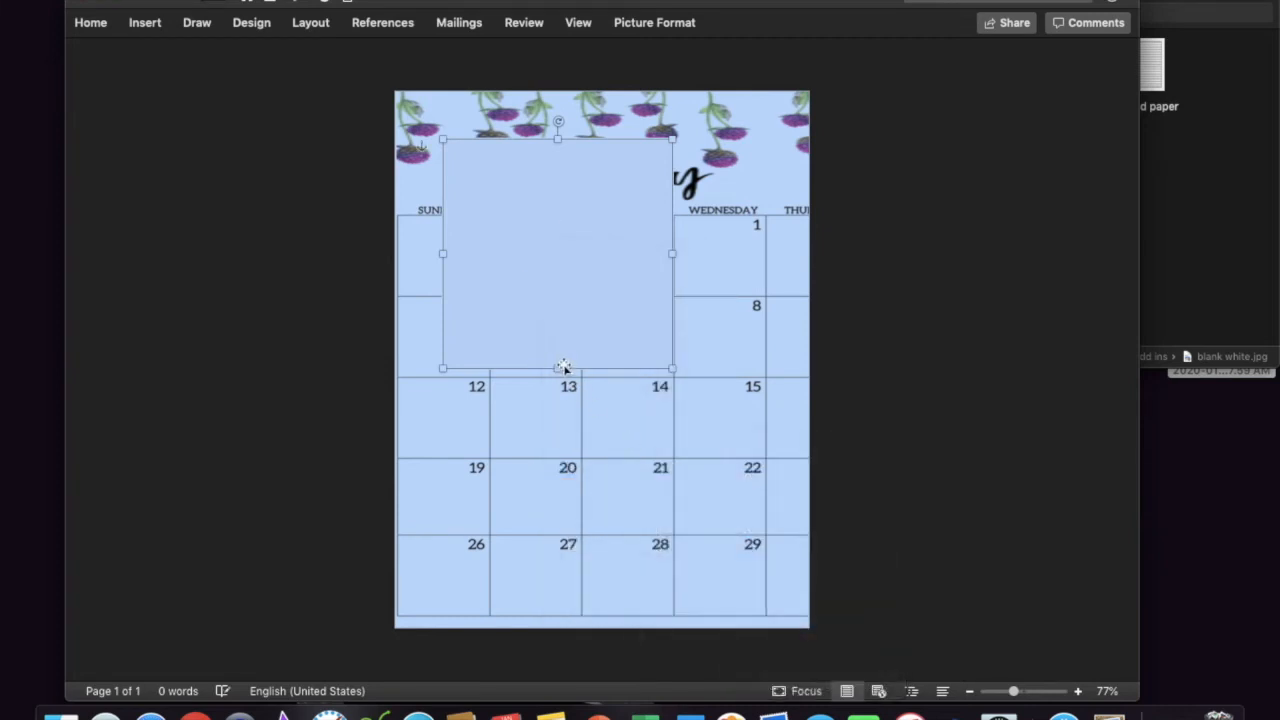
Step: Stretch the blank white picture down to the page bottom and move it over the partial Thursday column beside Wednesday
drag(558, 368, 572, 628)
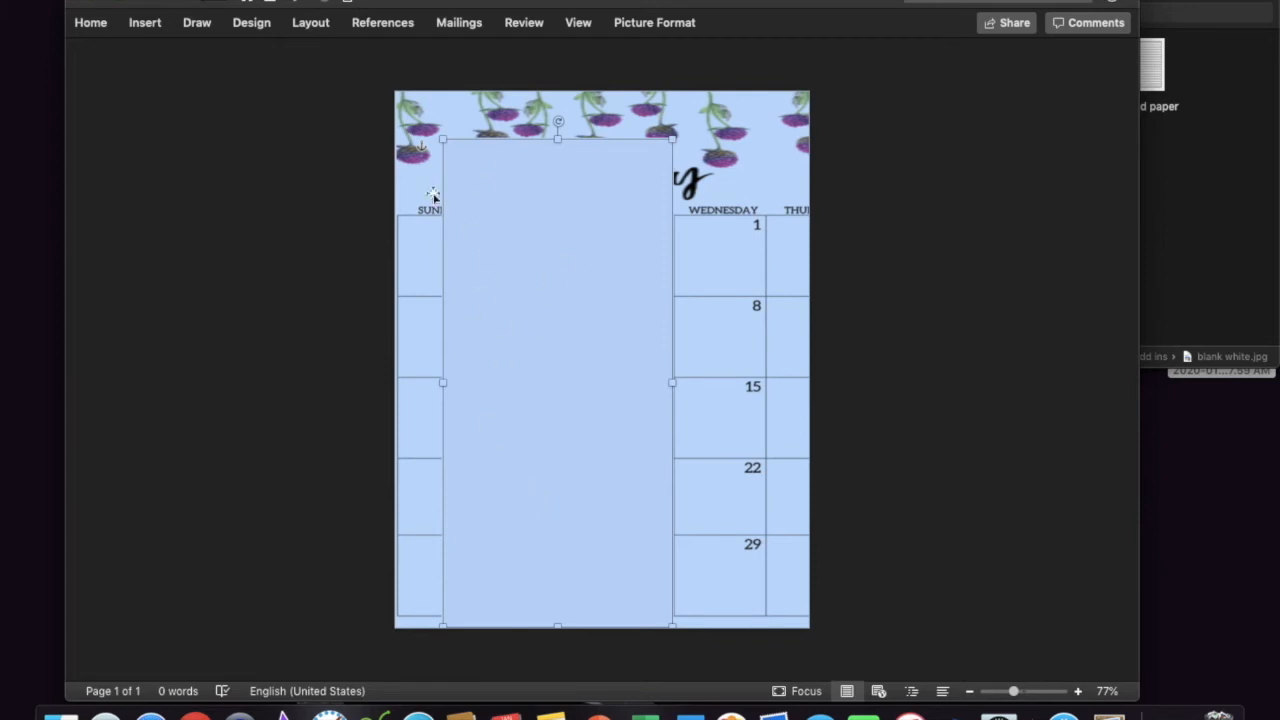
drag(469, 254, 794, 294)
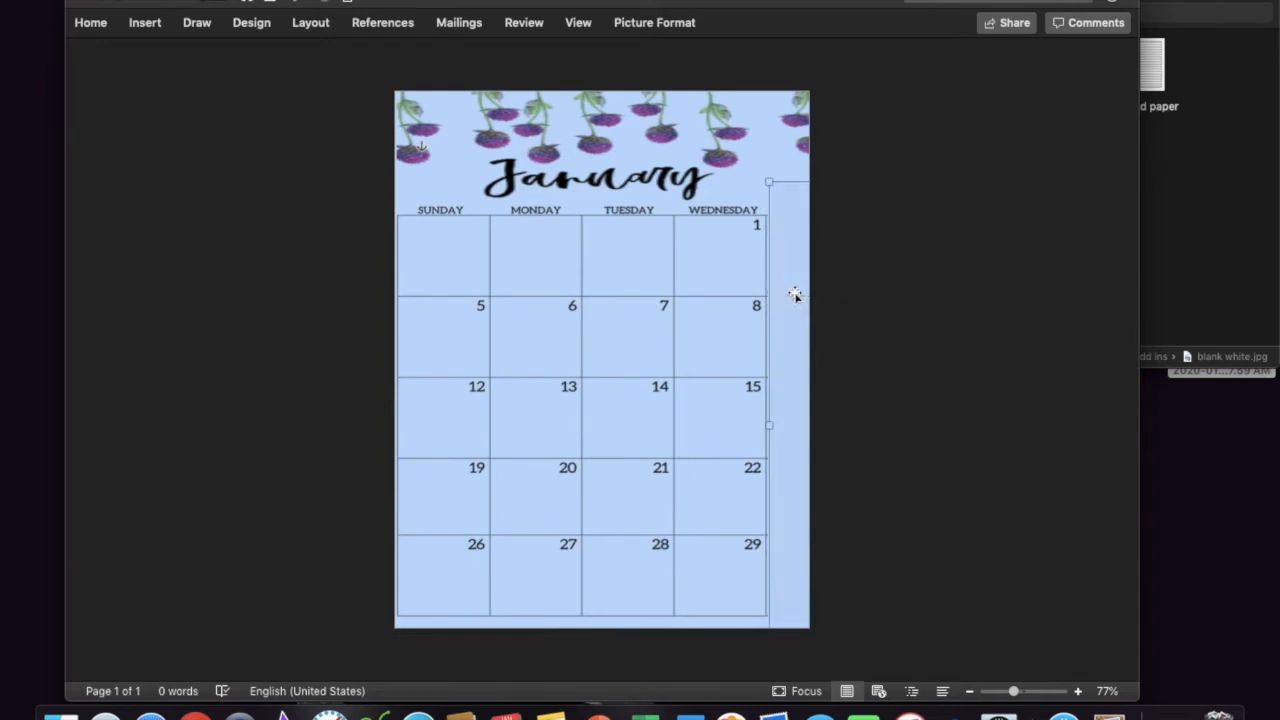
drag(794, 294, 792, 295)
Step: Print one copy of the Sunday-to-Wednesday calendar page on the HP ENVY 5660 series
click(104, 1)
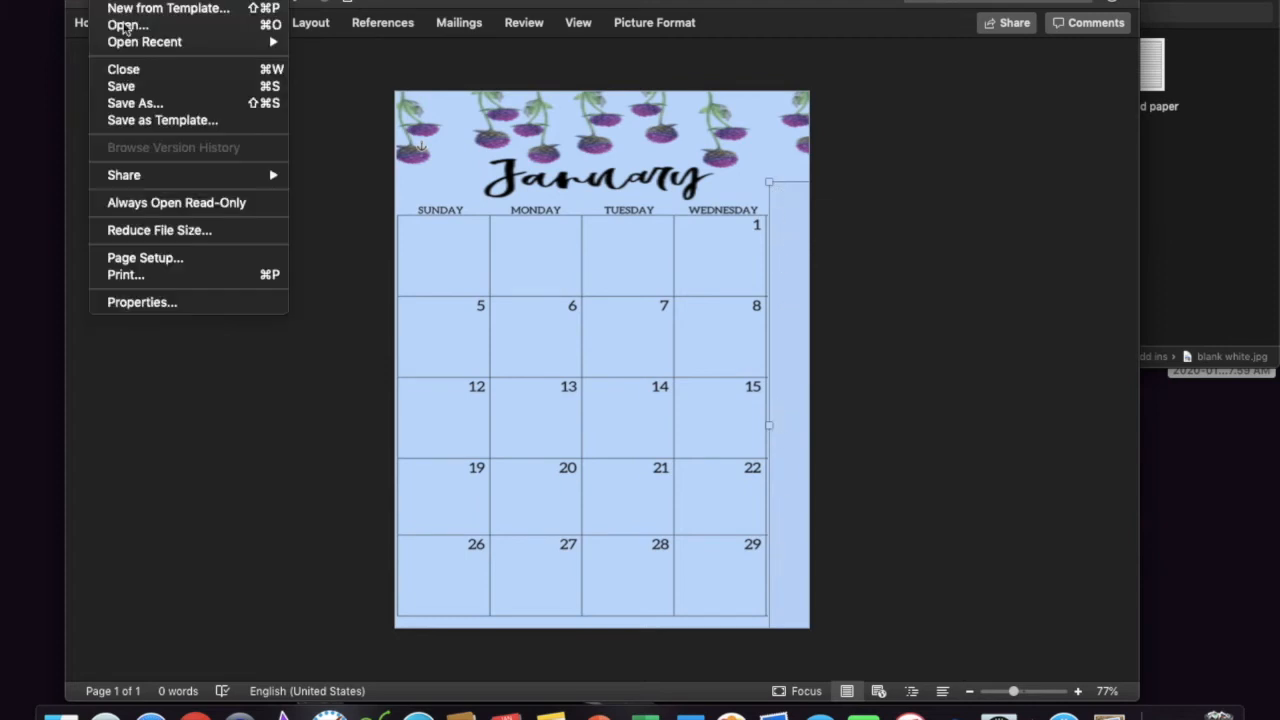
click(160, 276)
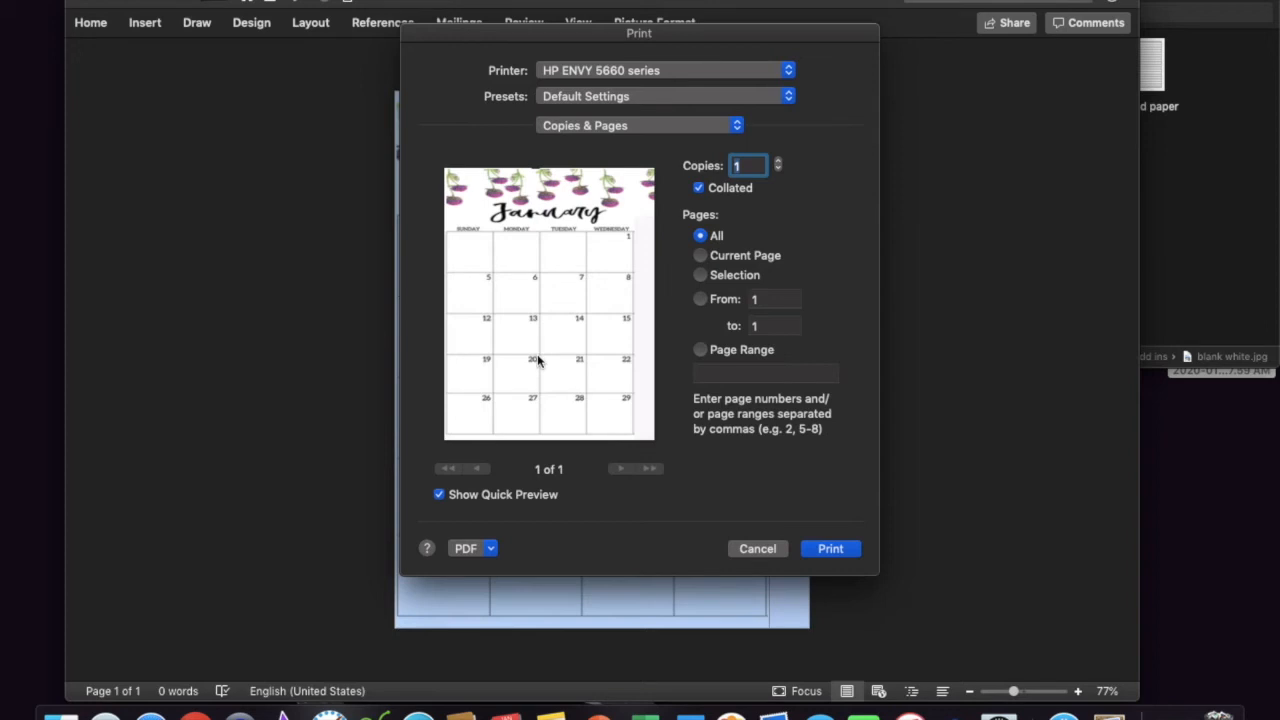
click(840, 551)
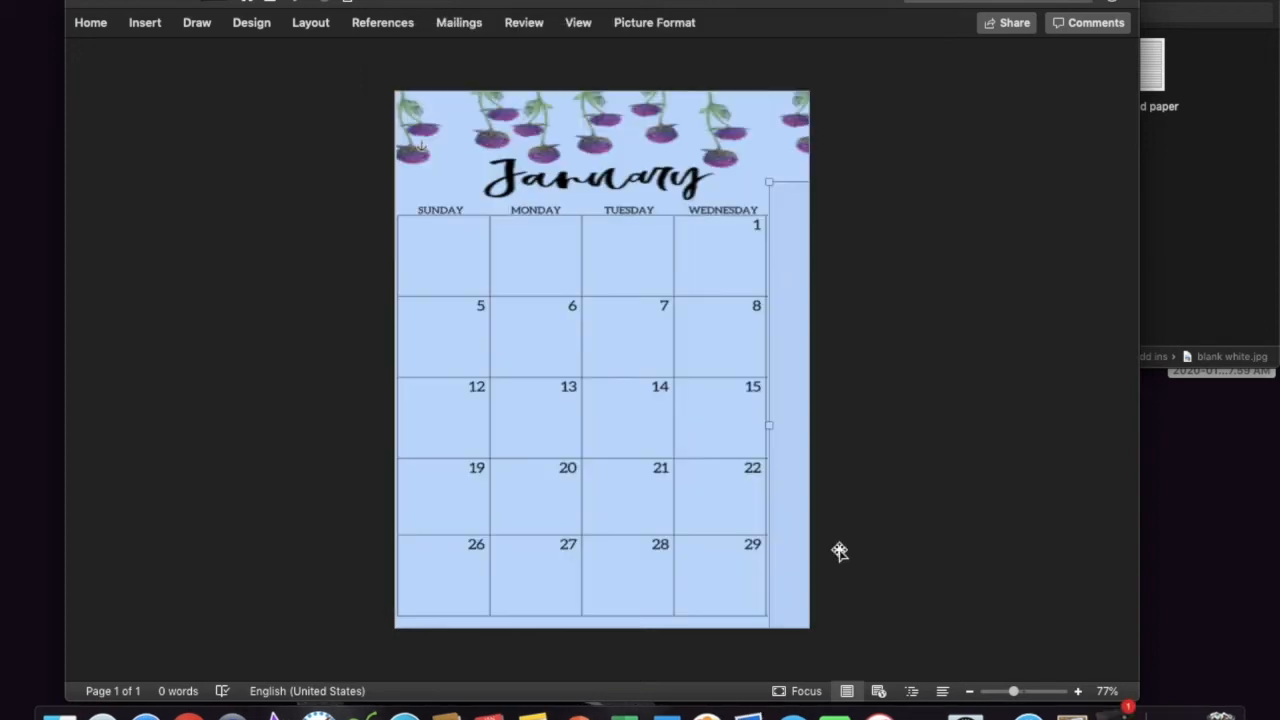
Step: Save the document as Jan1 in Word Document (.docx) format
click(104, 0)
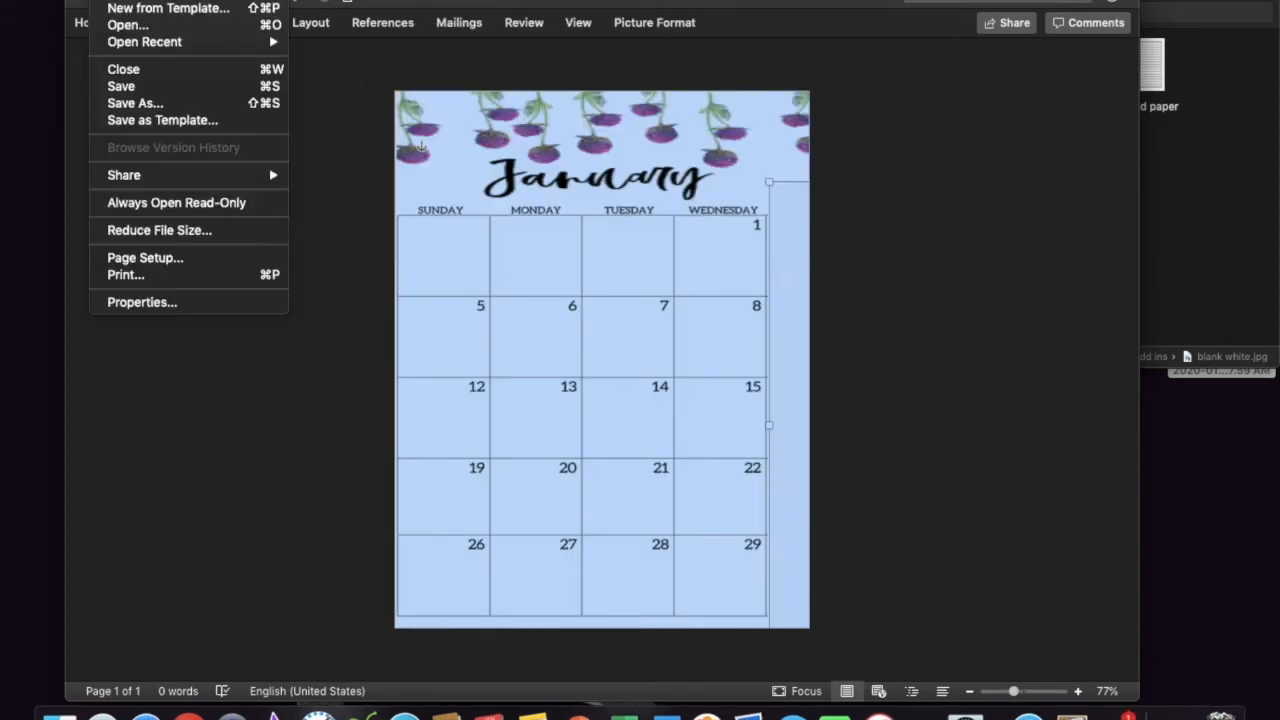
click(132, 105)
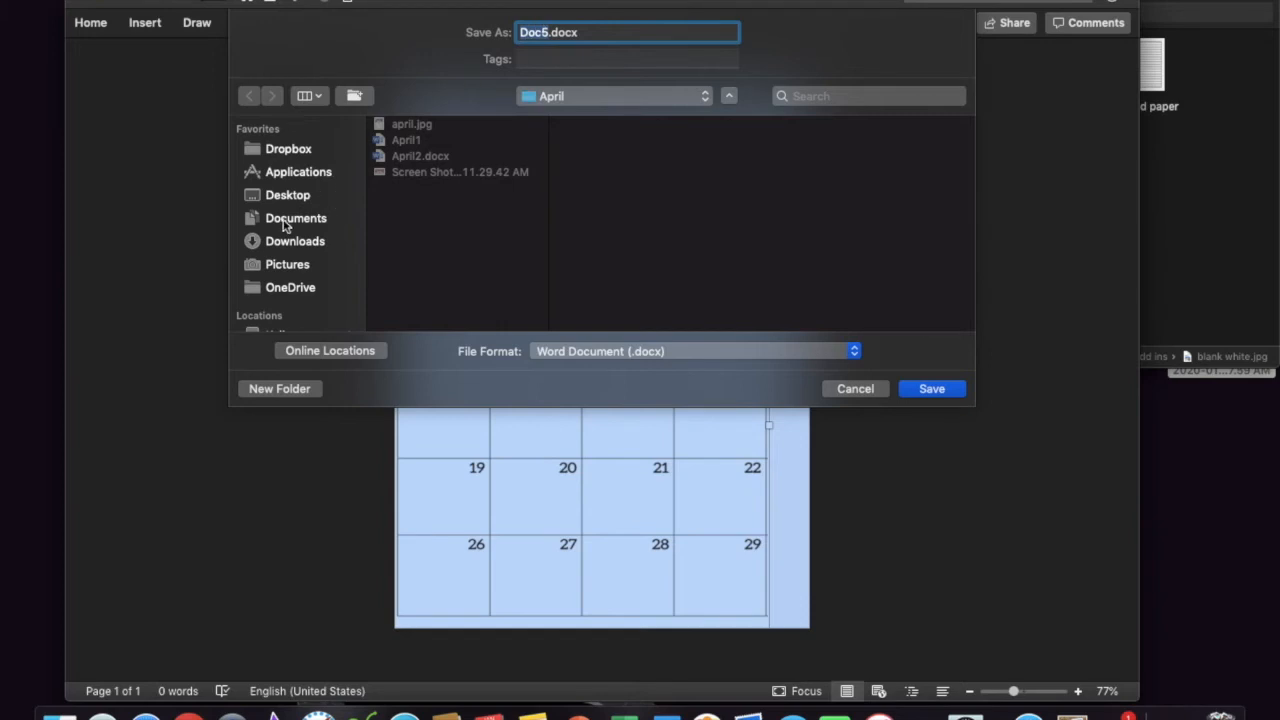
text(Jan1)
click(933, 389)
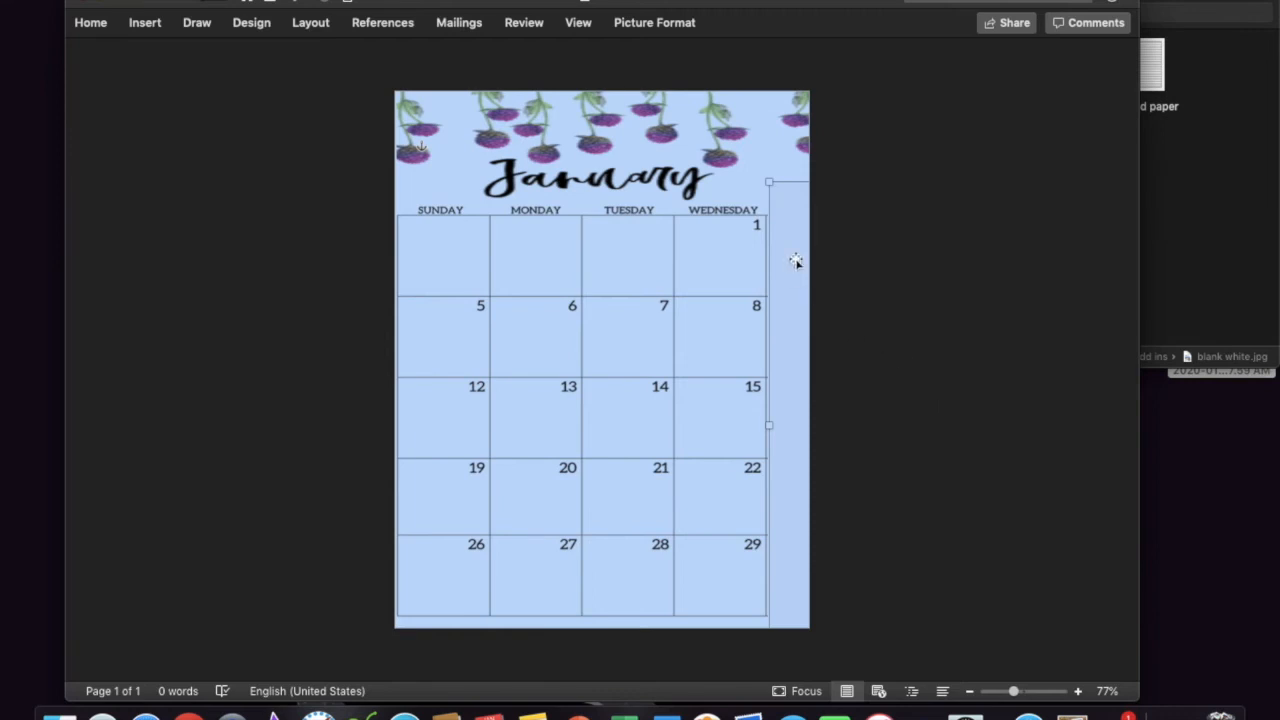
Step: Raise the white cover picture slightly and shift the calendar picture left so the Thursday-to-Saturday columns start at the left page edge
drag(795, 261, 797, 194)
click(606, 280)
drag(606, 280, 463, 297)
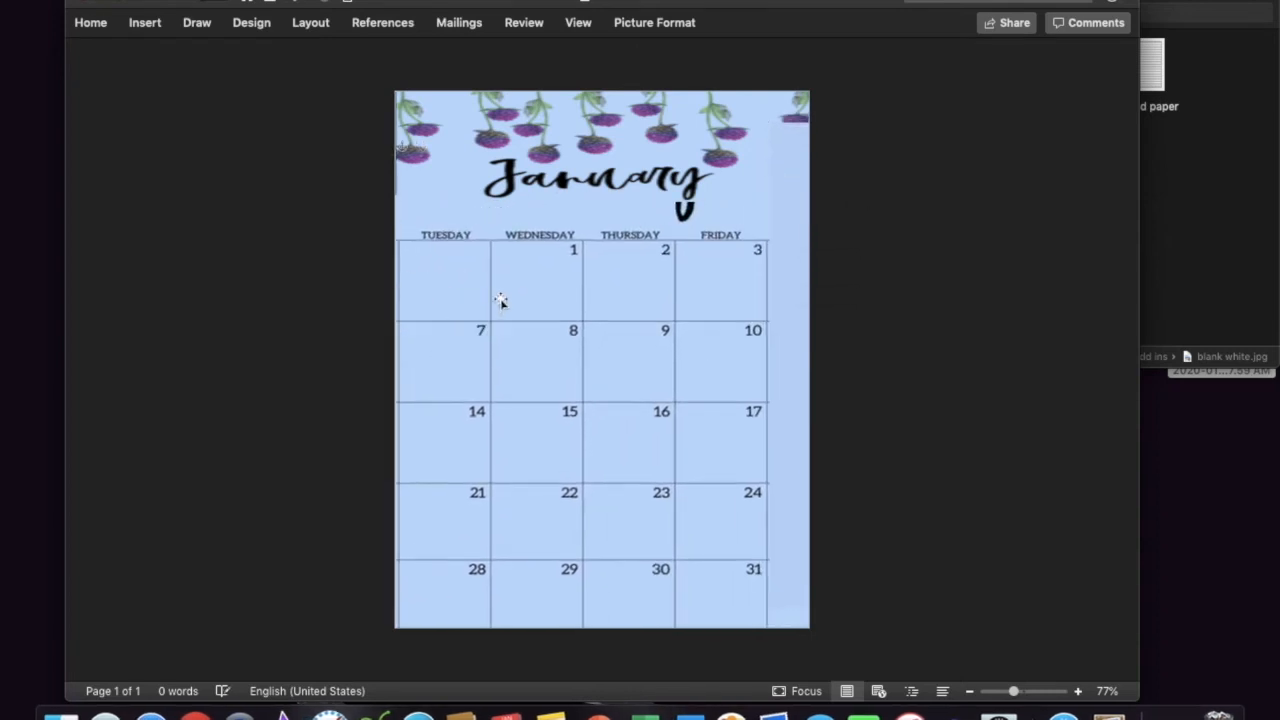
drag(658, 316, 475, 297)
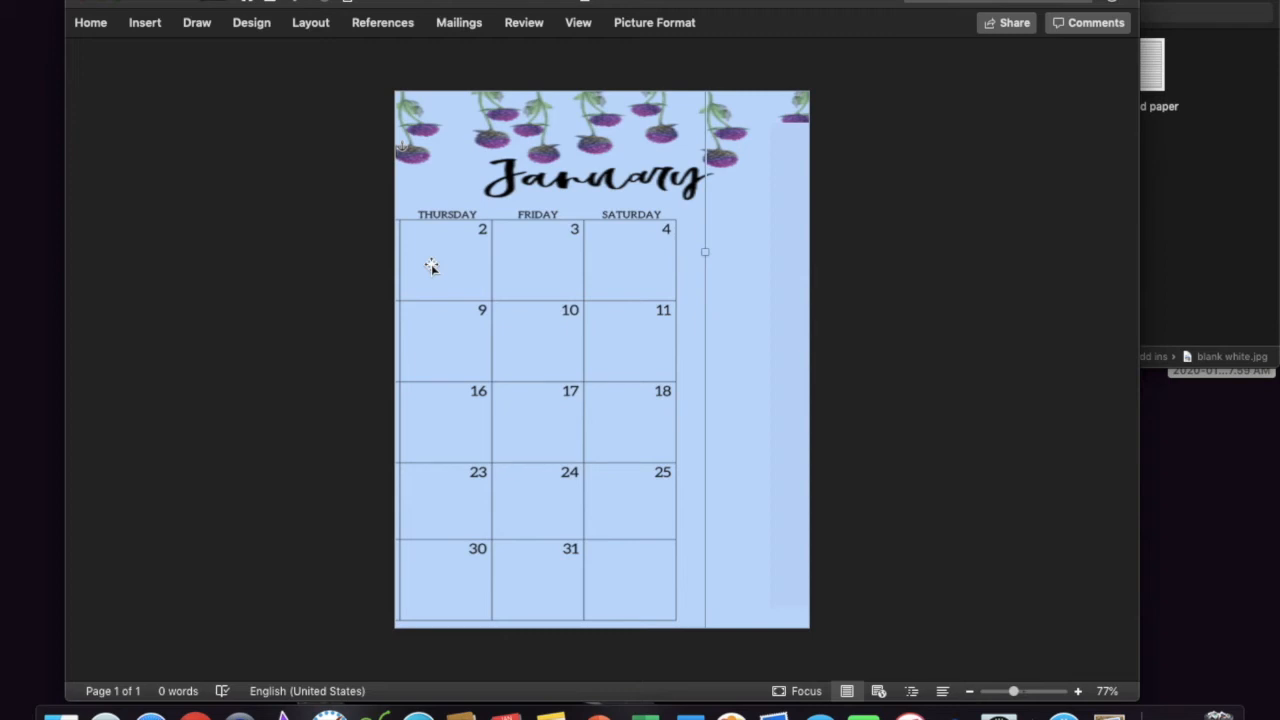
Step: Shift the calendar picture right for a side margin and move the white cover picture over the partial Wednesday column
drag(431, 266, 463, 266)
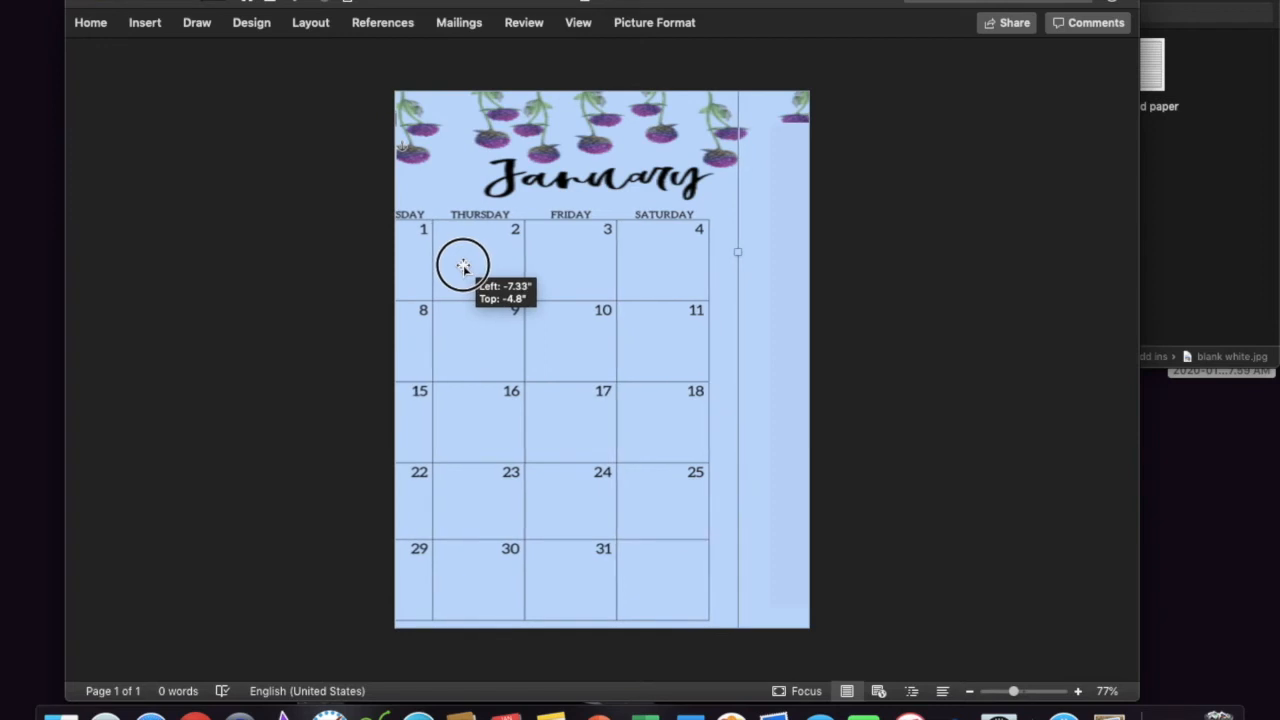
drag(463, 266, 463, 266)
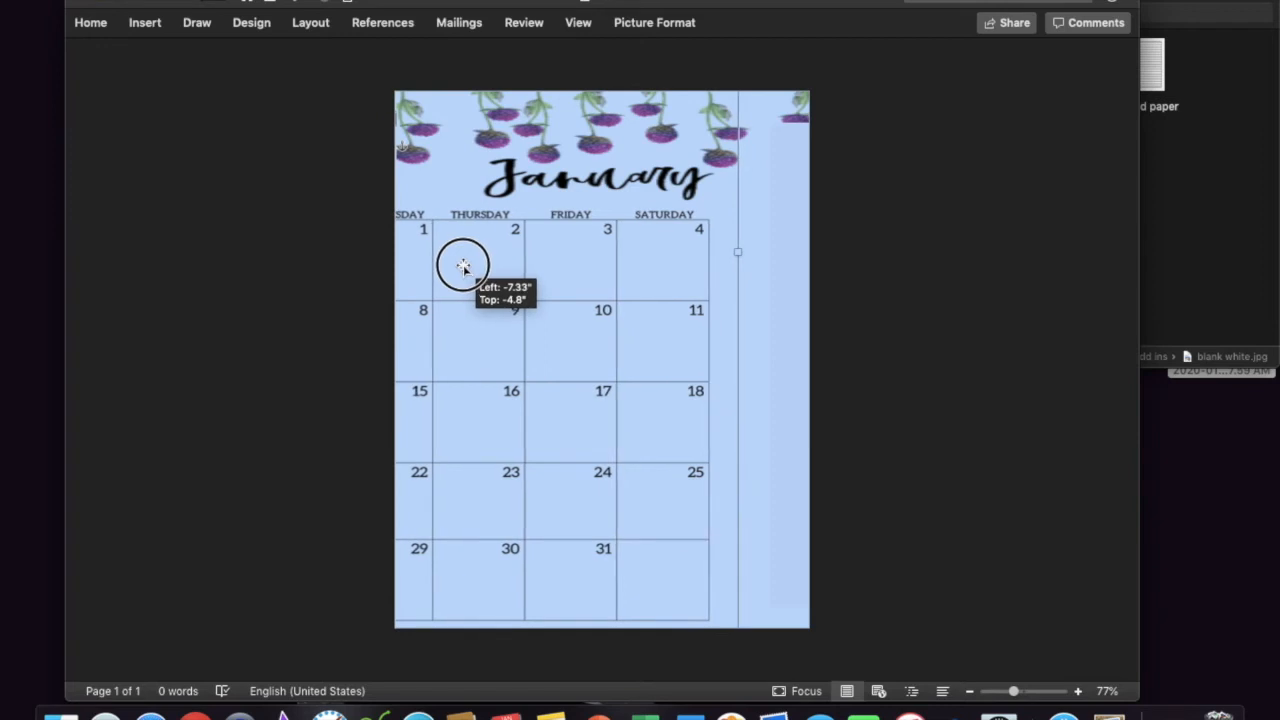
drag(463, 266, 463, 270)
drag(758, 222, 325, 244)
drag(527, 266, 389, 272)
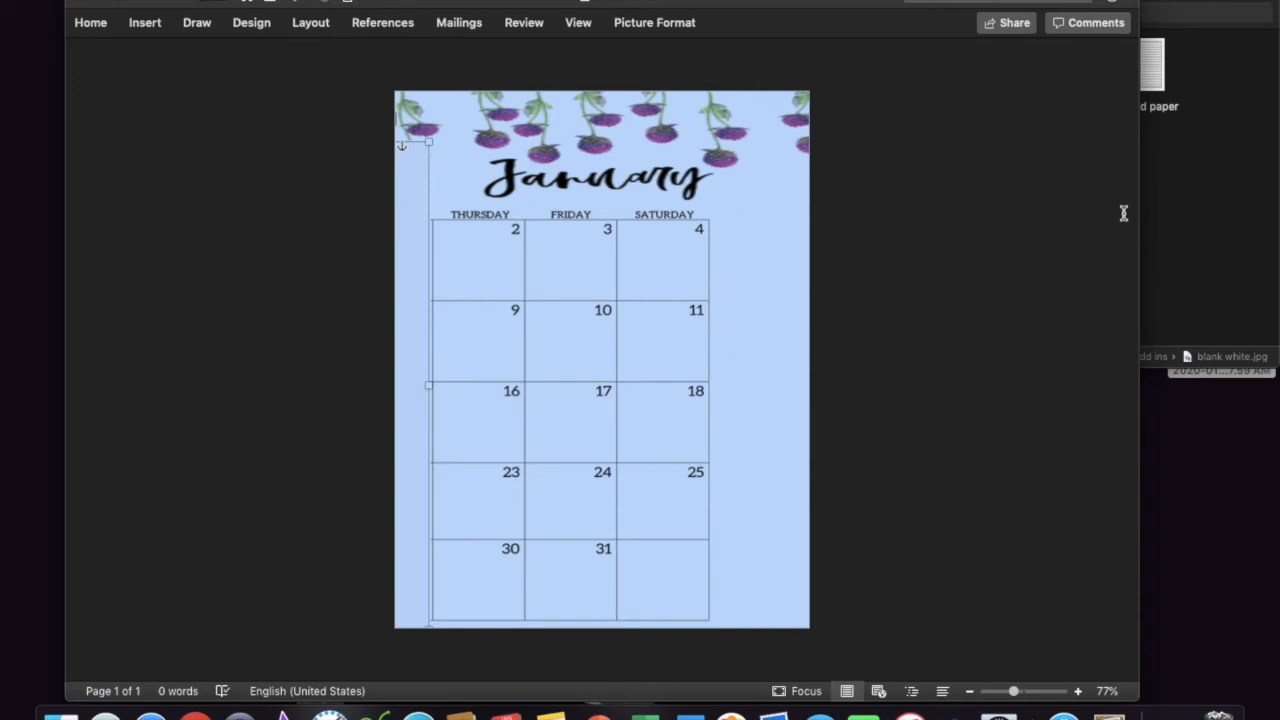
Step: Add the lined paper picture with Behind Text wrapping and fit it into the blank strip beside the Saturday column, down to the page bottom
click(1166, 209)
drag(1148, 88, 503, 363)
click(511, 357)
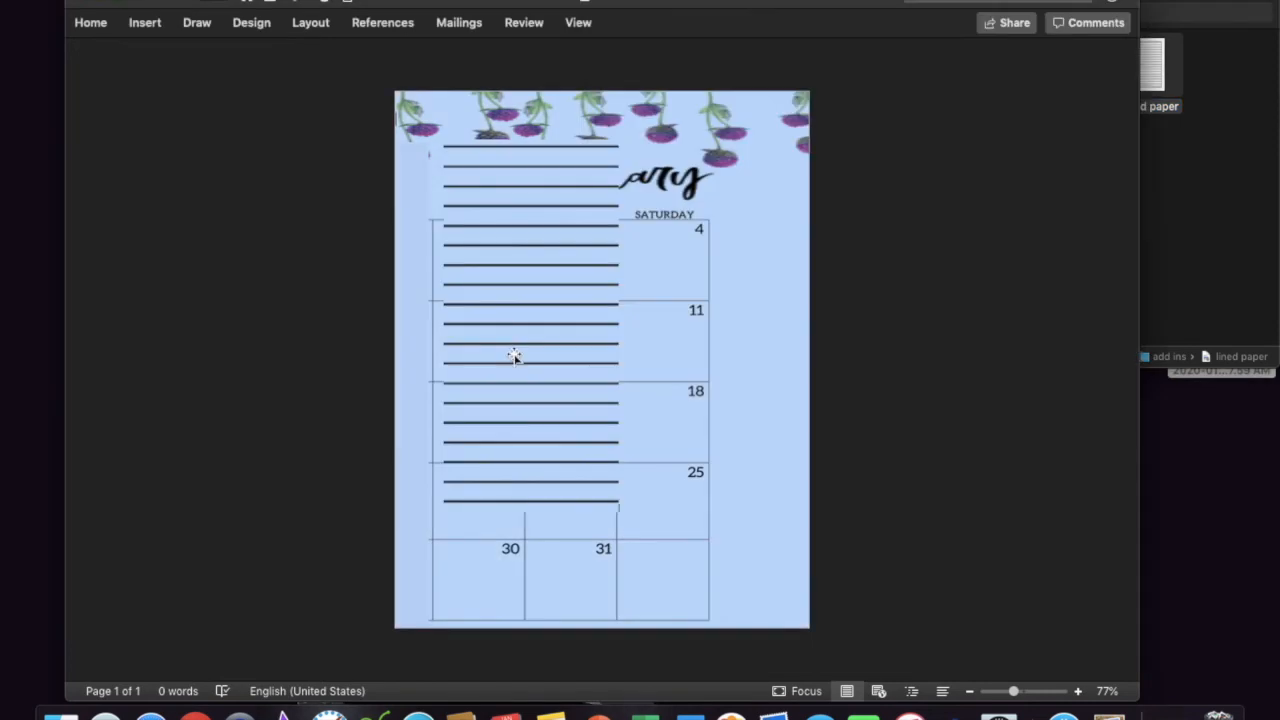
click(514, 418)
right_click(514, 418)
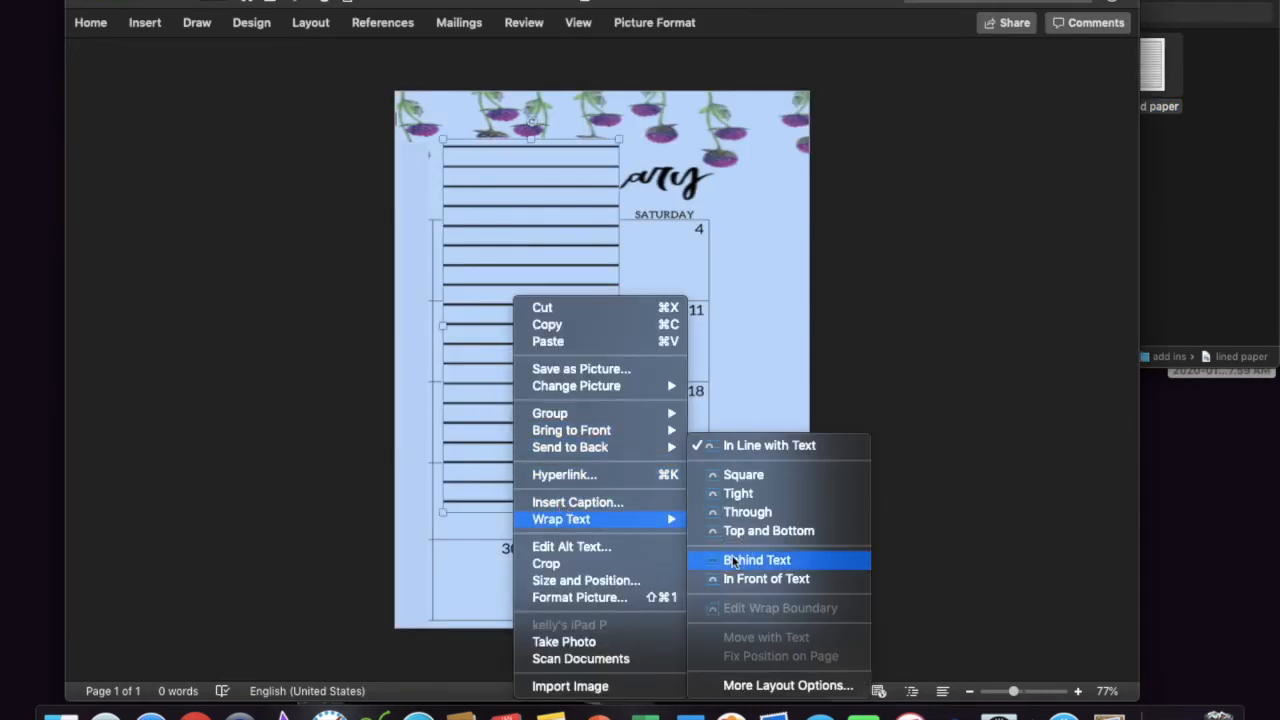
click(725, 558)
drag(531, 513, 551, 651)
drag(496, 416, 765, 481)
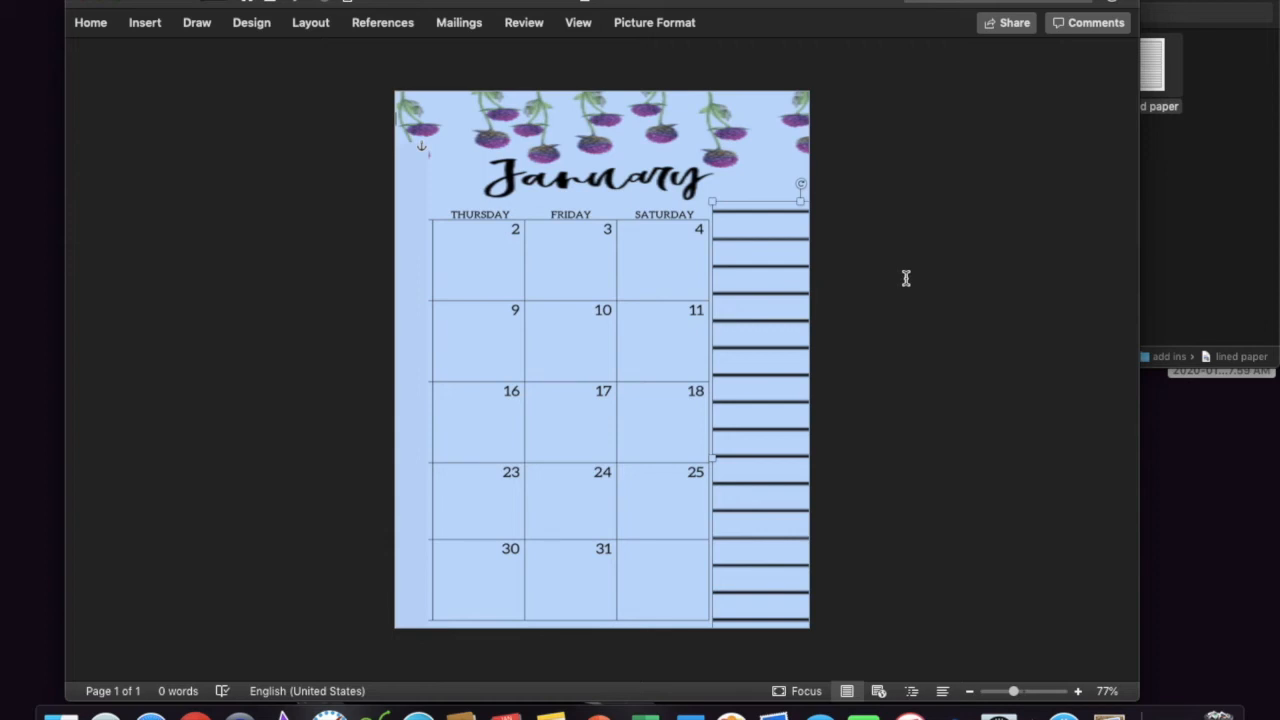
Step: Print one copy of the Thursday-to-Saturday January page on the HP ENVY 5660 series
click(105, 0)
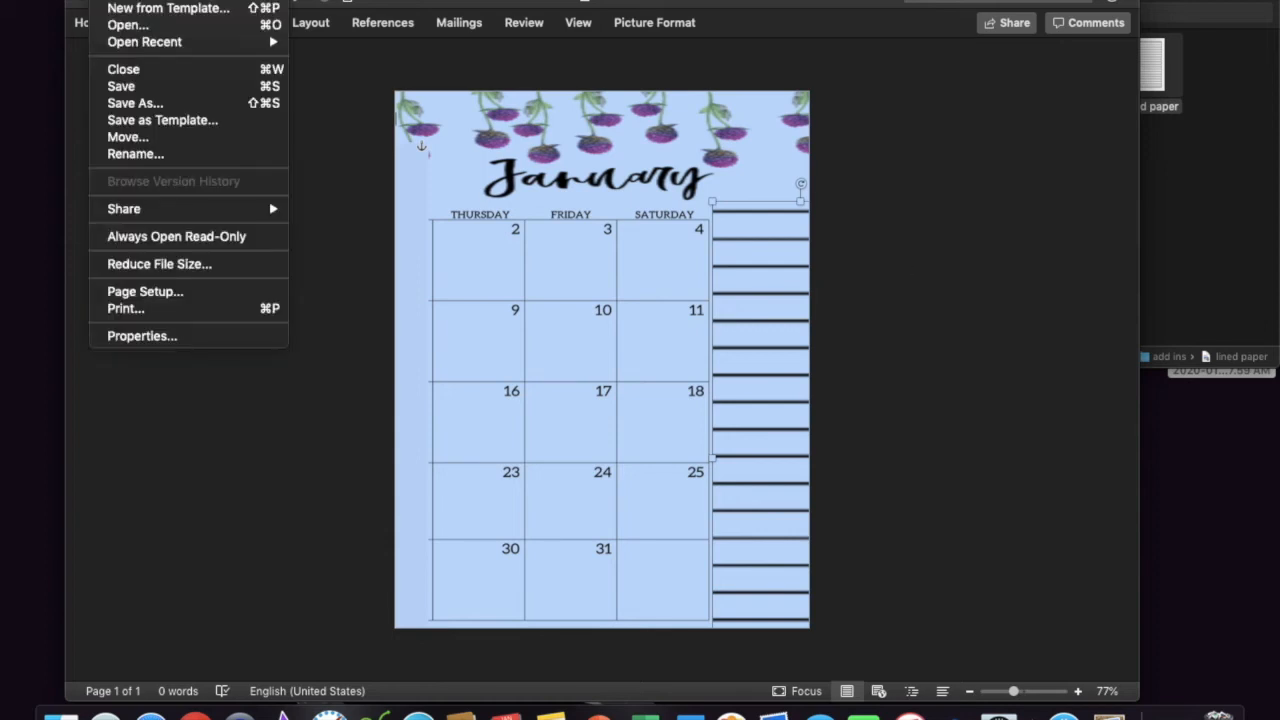
click(157, 314)
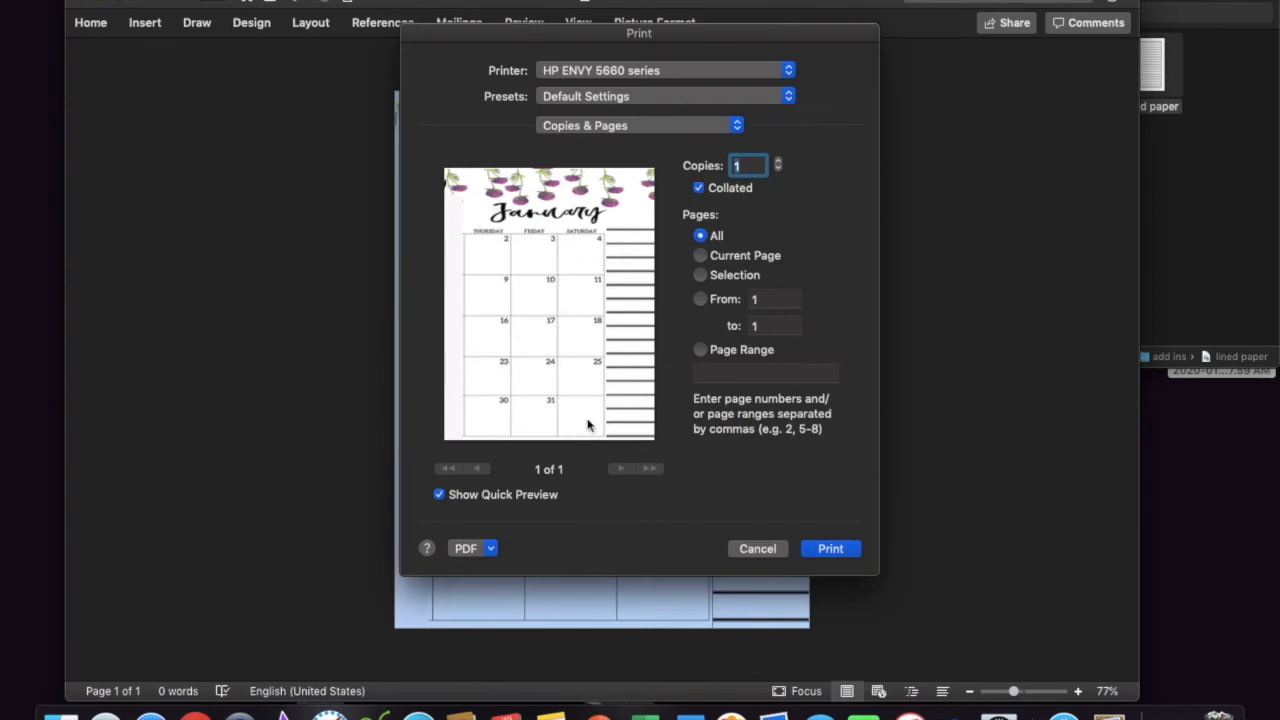
click(843, 553)
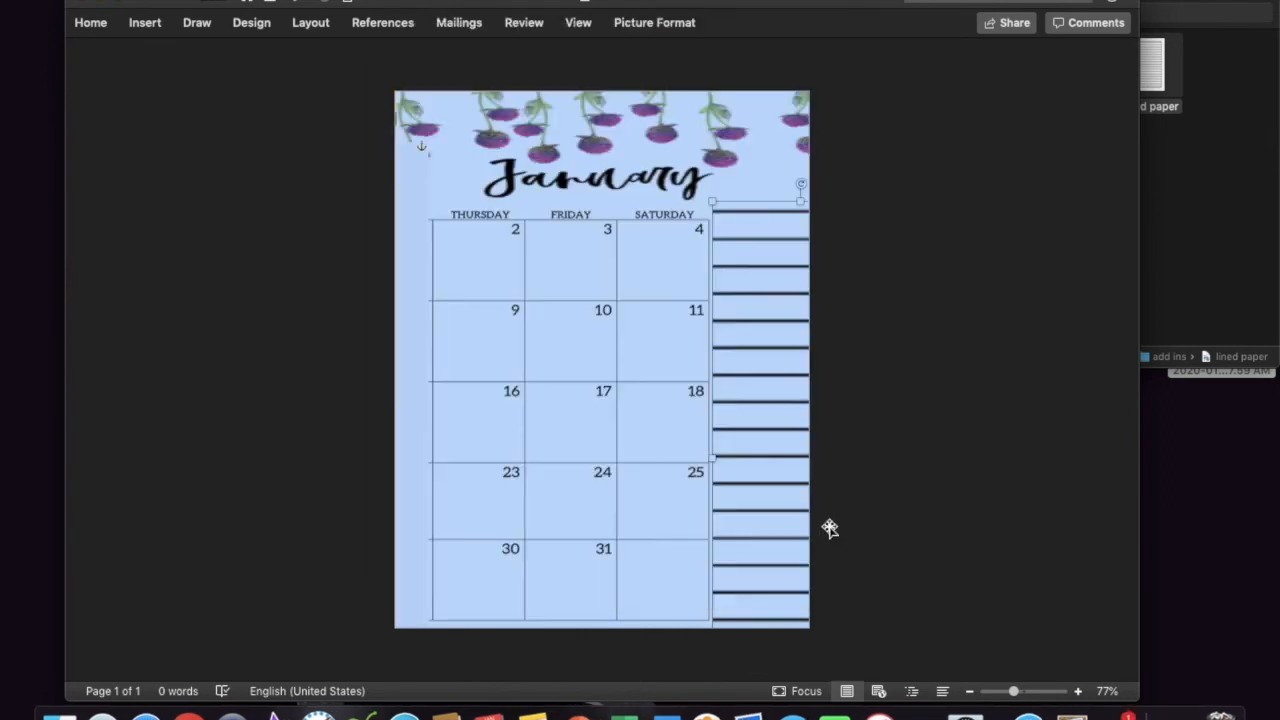
Step: Save the Thursday-to-Saturday page as a separate Word Document (.docx), changing the number at the end of the name Jan1
click(105, 0)
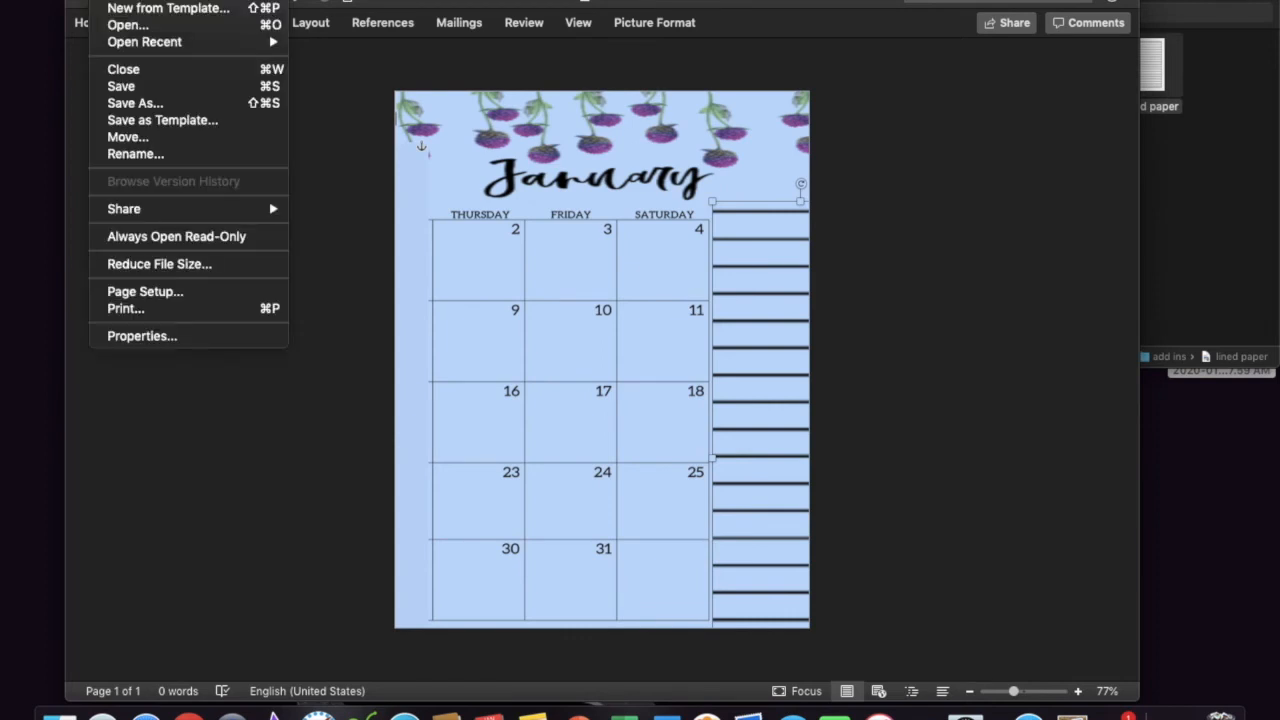
click(133, 103)
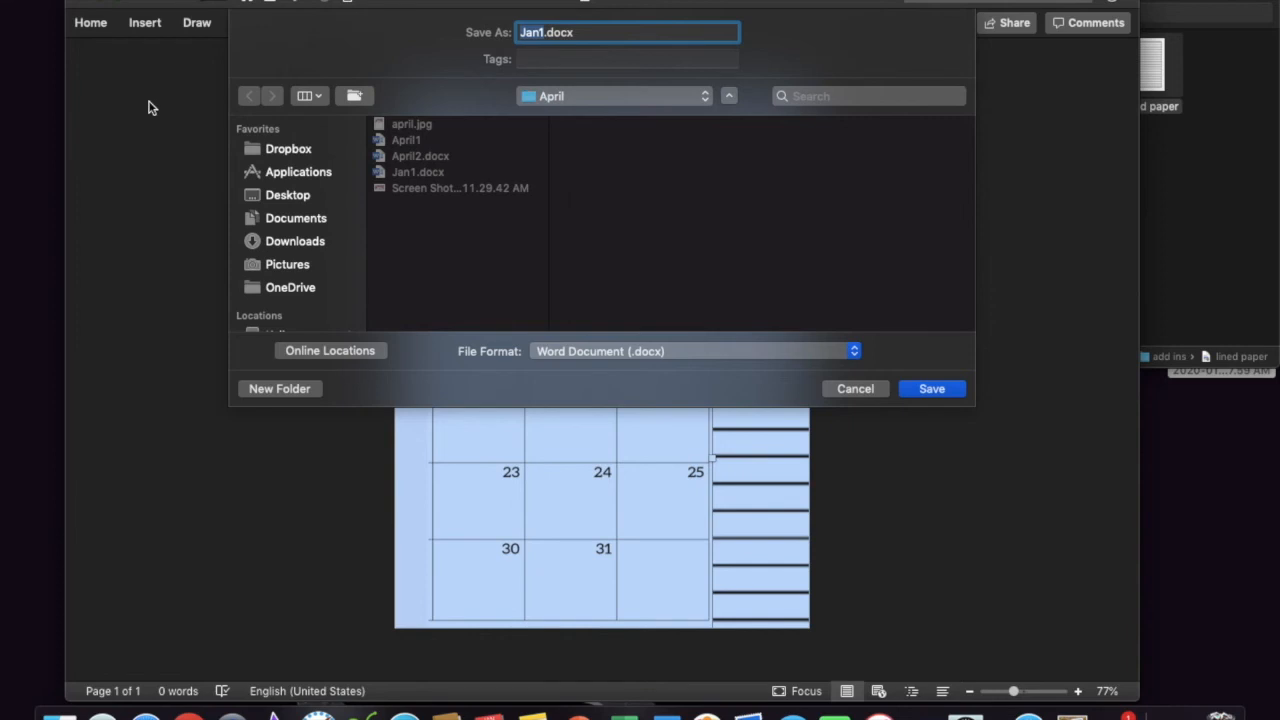
click(545, 33)
key(BackSpace)
click(925, 393)
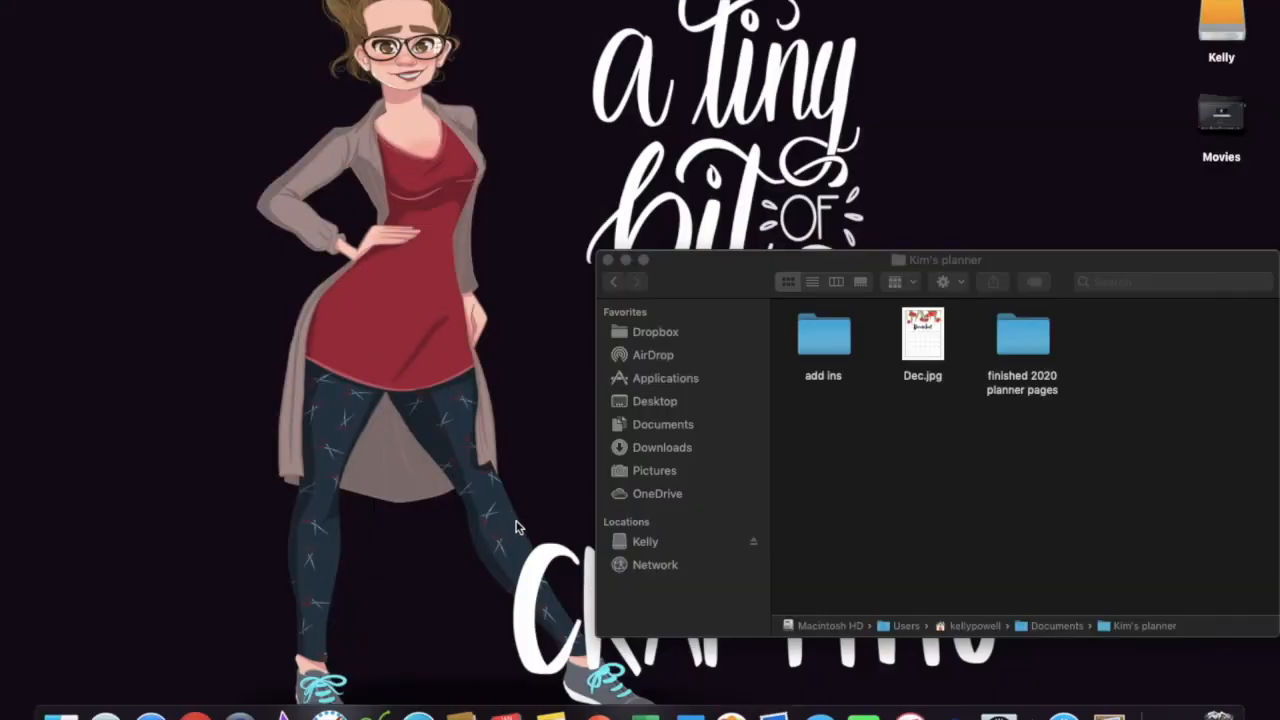
Step: Create a new blank Word document, add the Dec.jpg calendar picture and set its text wrapping to Behind Text
click(688, 712)
click(435, 172)
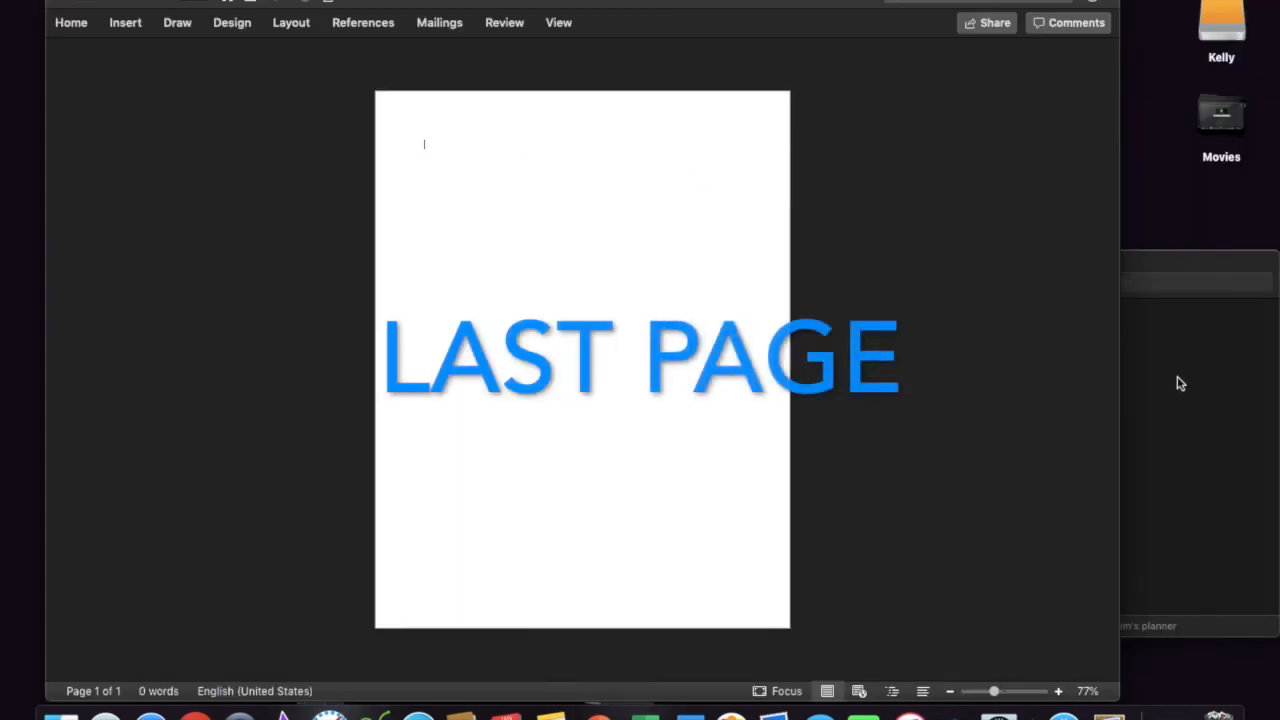
click(1176, 380)
drag(920, 347, 519, 405)
right_click(519, 376)
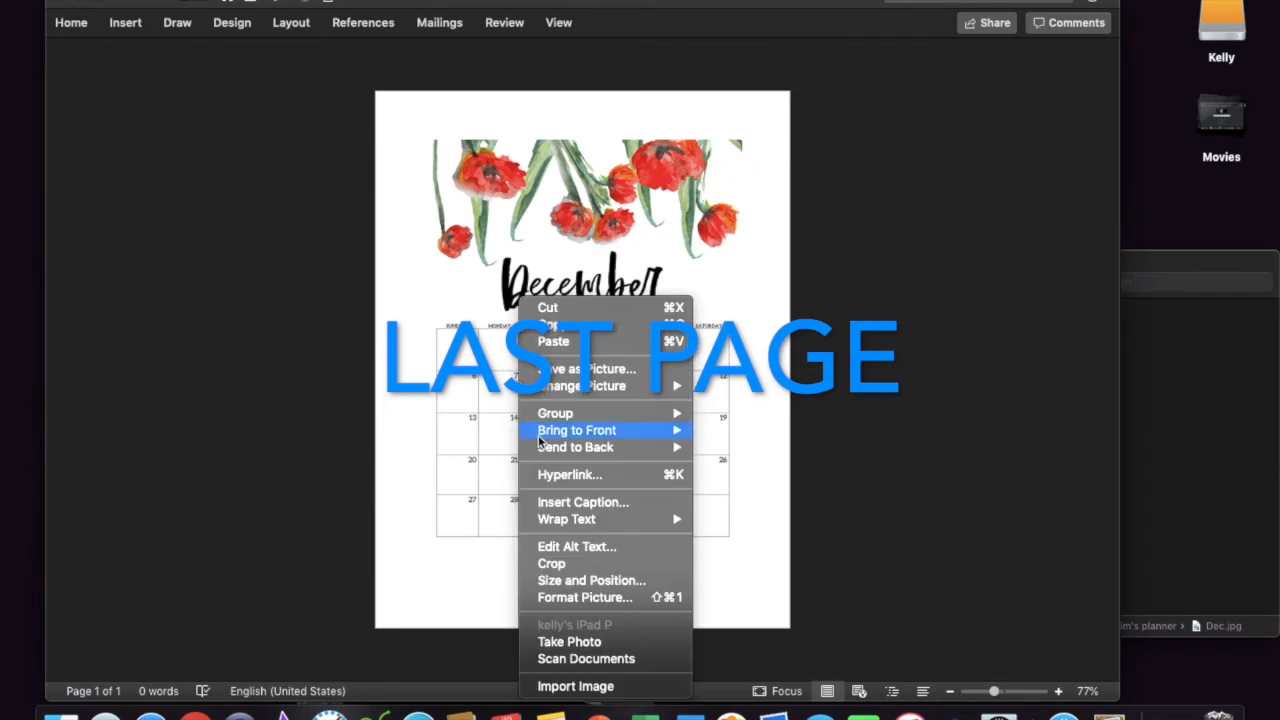
mouse_move(573, 520)
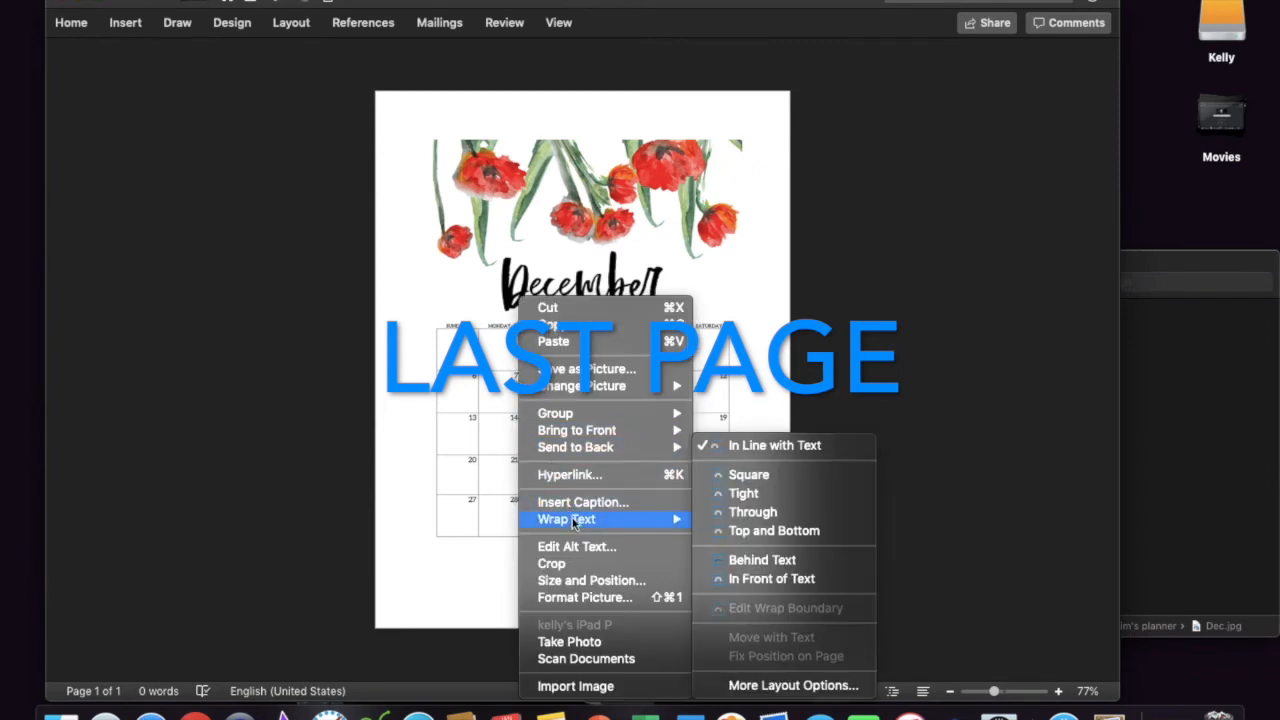
click(760, 560)
Step: Move the December calendar picture to the page's upper corner and stretch it to fill the whole page
drag(554, 409, 490, 348)
drag(691, 297, 790, 297)
drag(583, 501, 595, 633)
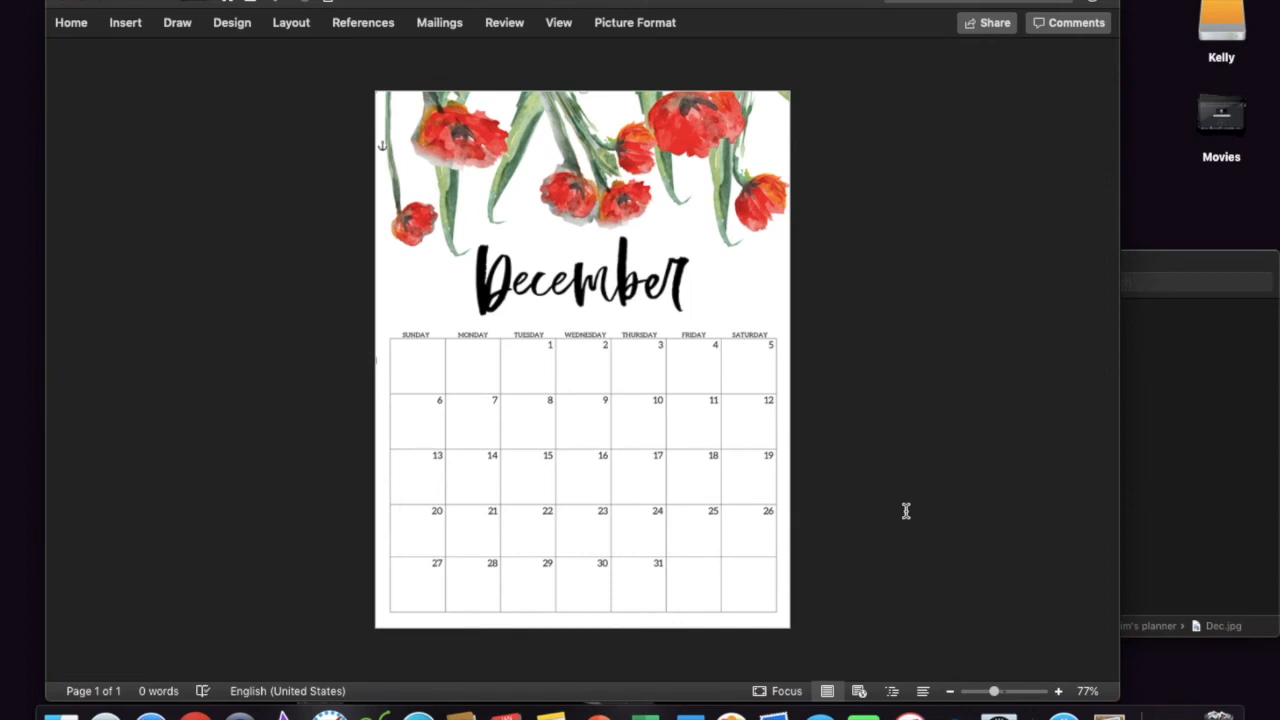
Step: Capture a screenshot of the red floral header and December title above the weekday names
click(435, 93)
drag(435, 93, 789, 322)
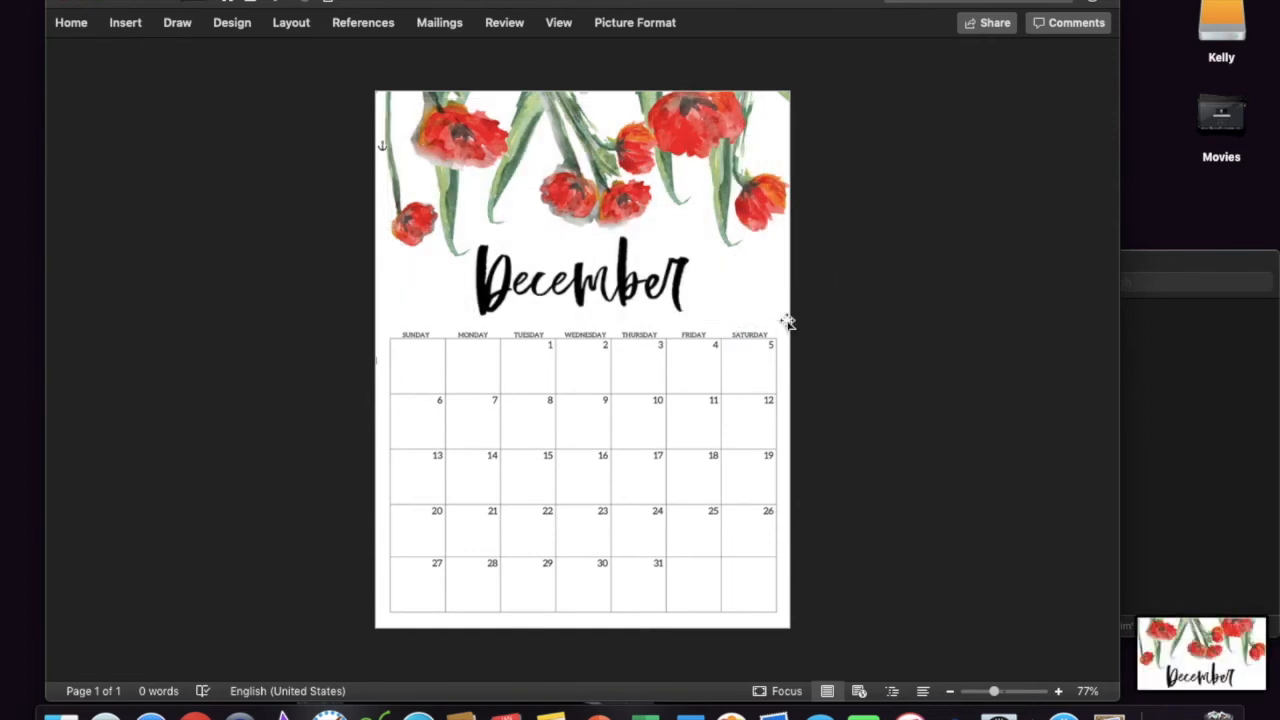
Step: Enlarge and reposition the December calendar picture so the Sunday-to-Wednesday columns fill the page down to its bottom edge
click(663, 467)
drag(574, 463, 517, 72)
drag(528, 242, 523, 486)
drag(680, 326, 420, 417)
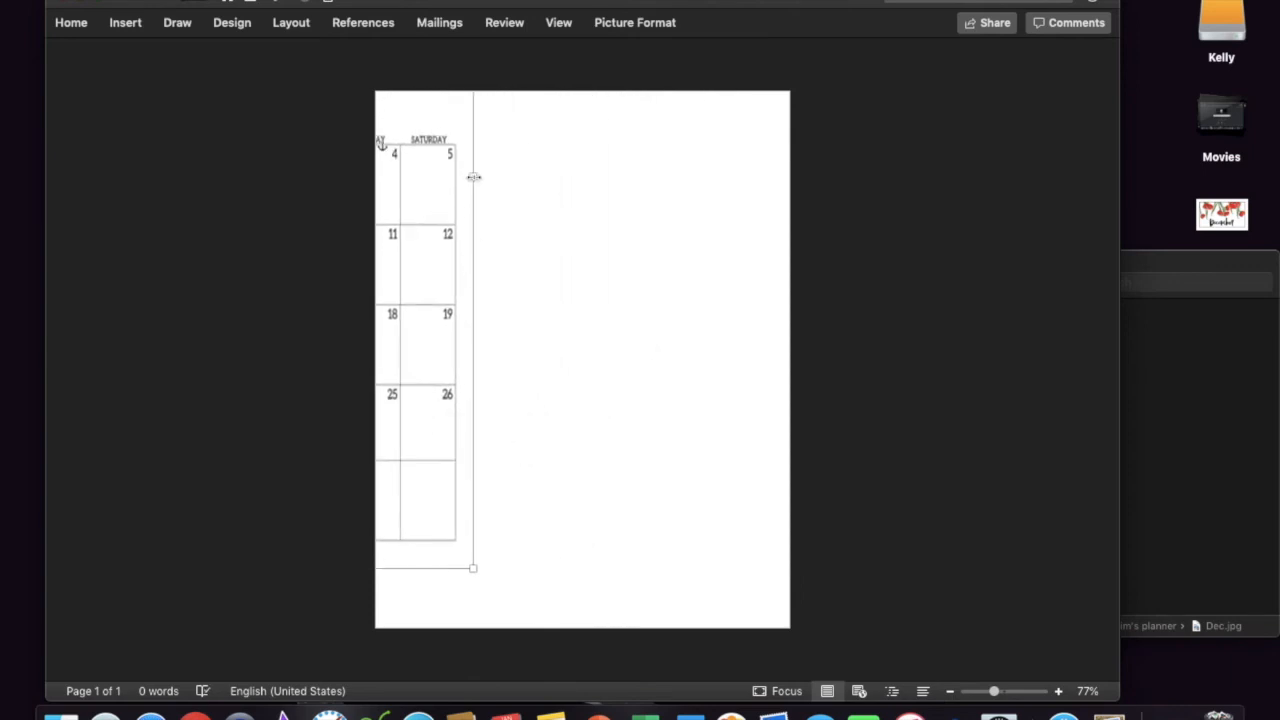
drag(474, 179, 758, 180)
drag(427, 228, 690, 287)
drag(471, 251, 510, 273)
Step: Add the header screenshot with In Front of Text wrapping and fit it across the page top, just above the weekday names
drag(1221, 214, 557, 236)
right_click(557, 236)
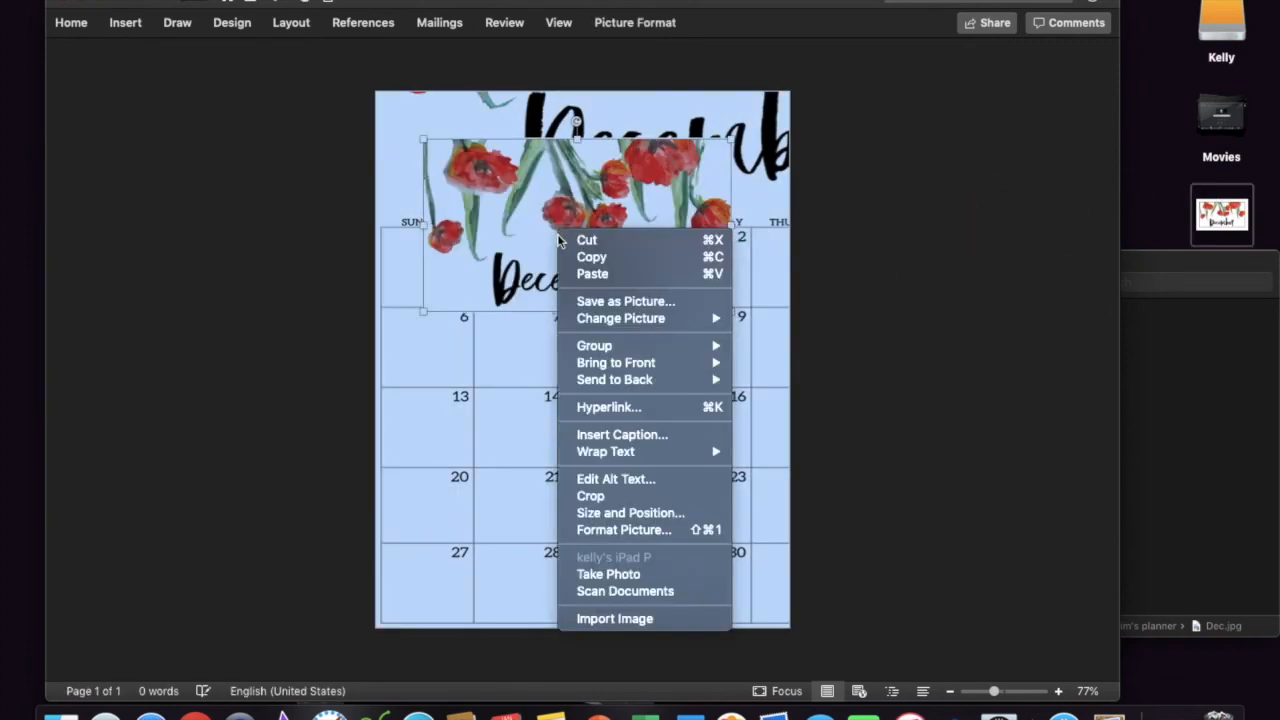
mouse_move(645, 451)
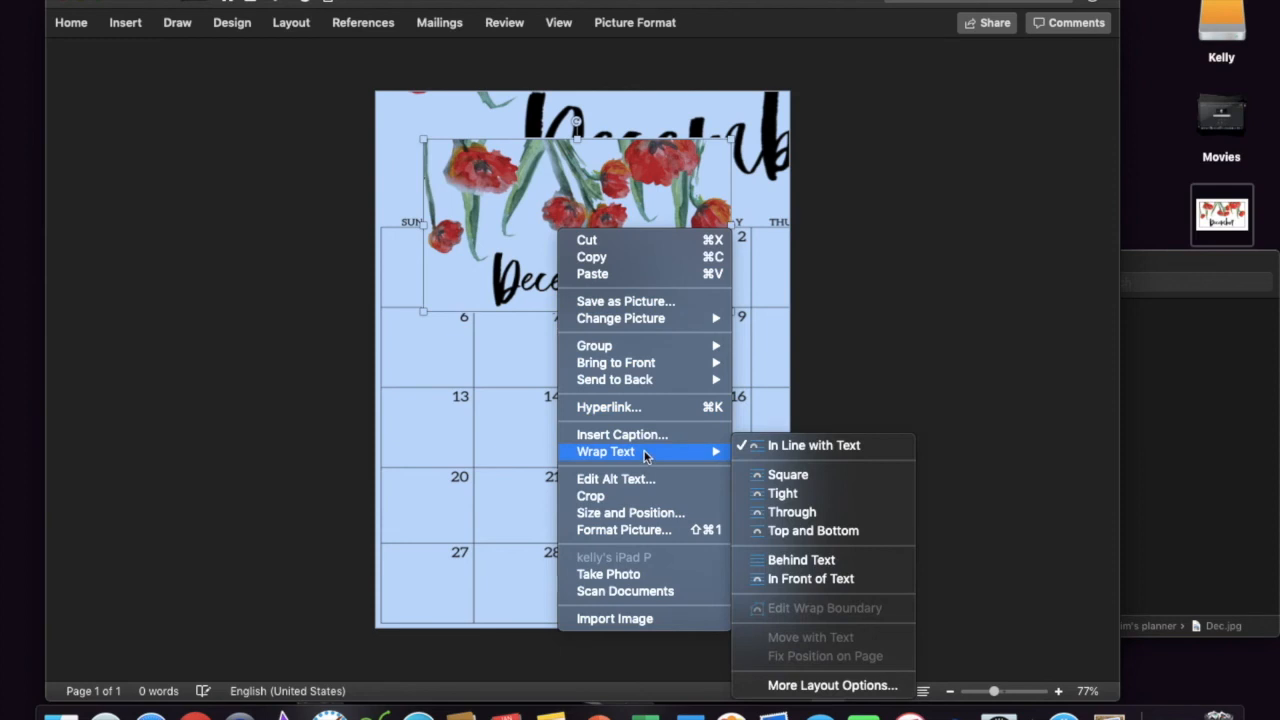
click(789, 580)
drag(532, 224, 484, 174)
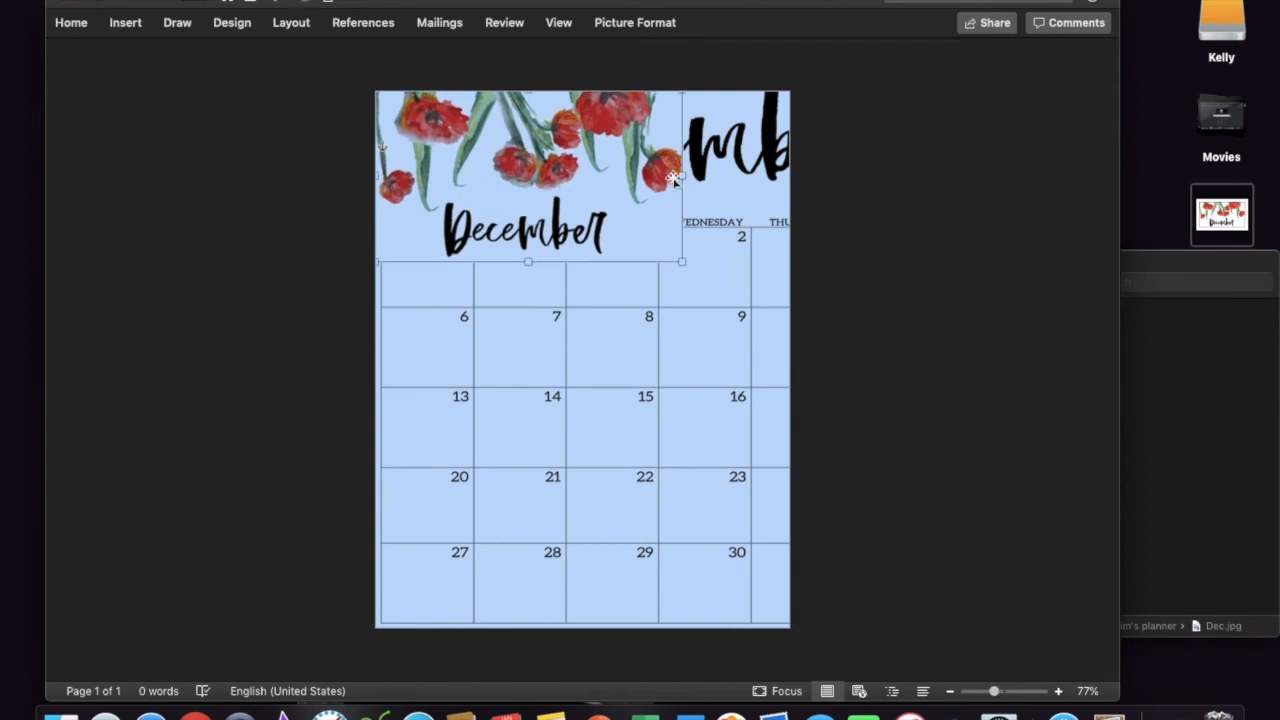
drag(681, 176, 791, 184)
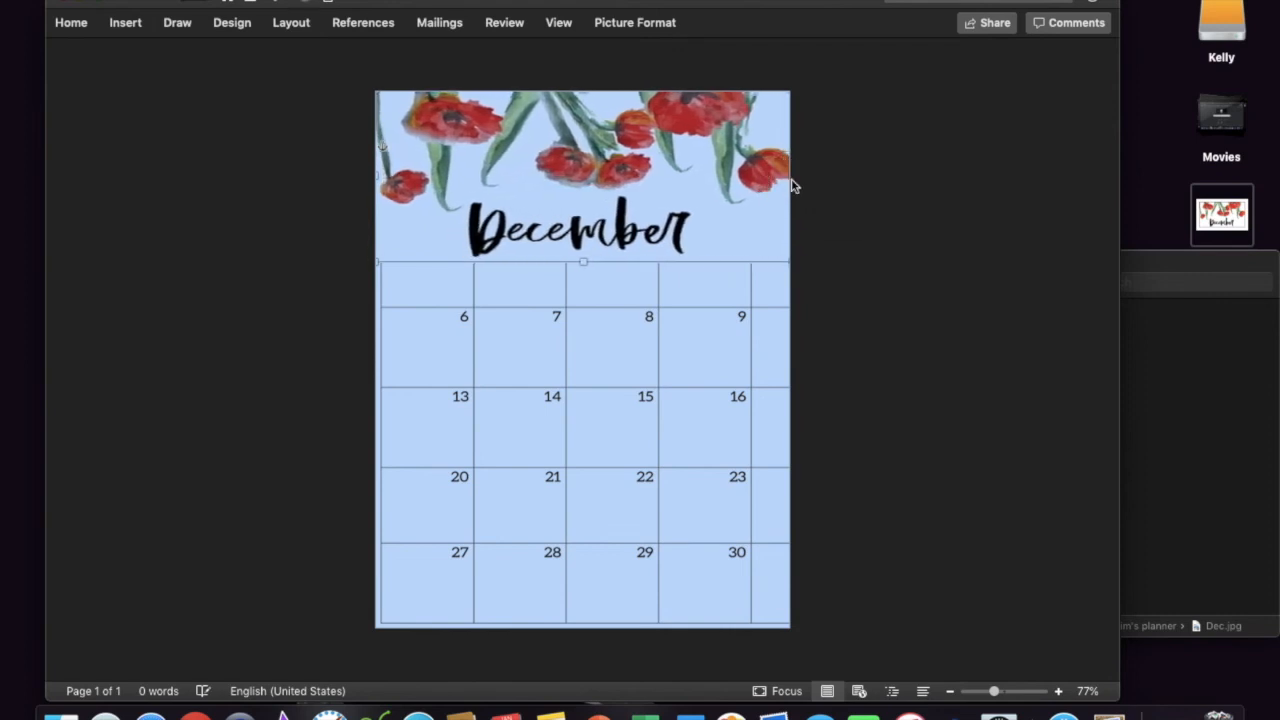
drag(585, 262, 586, 201)
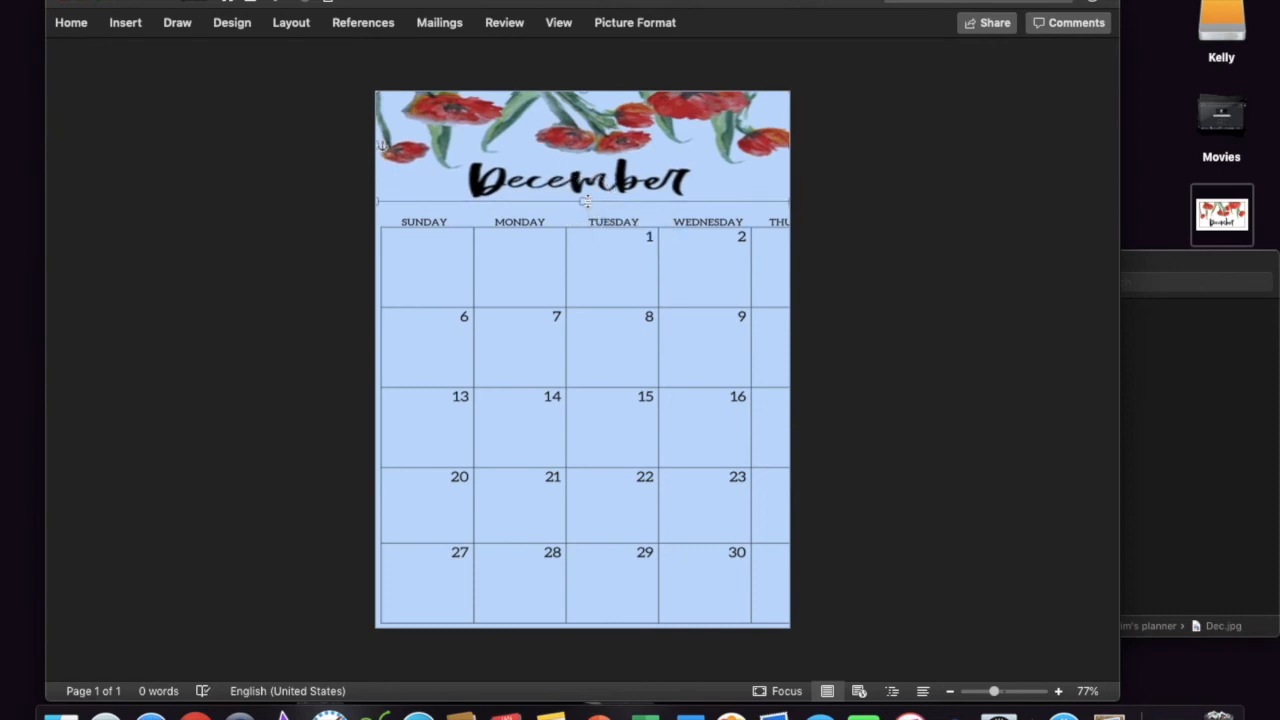
Step: Add blank white.jpg from the add ins folder with In Front of Text wrapping and fit it over the partial Thursday column
click(1240, 370)
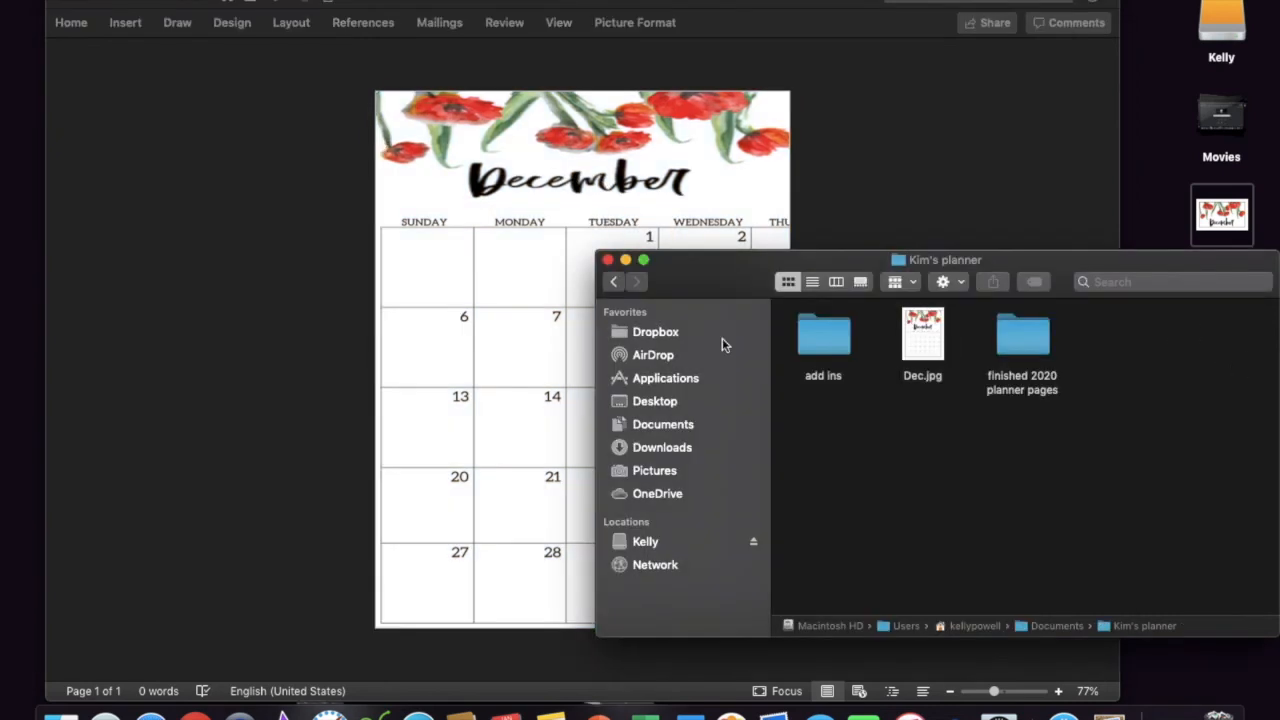
click(613, 283)
double_click(820, 341)
double_click(818, 342)
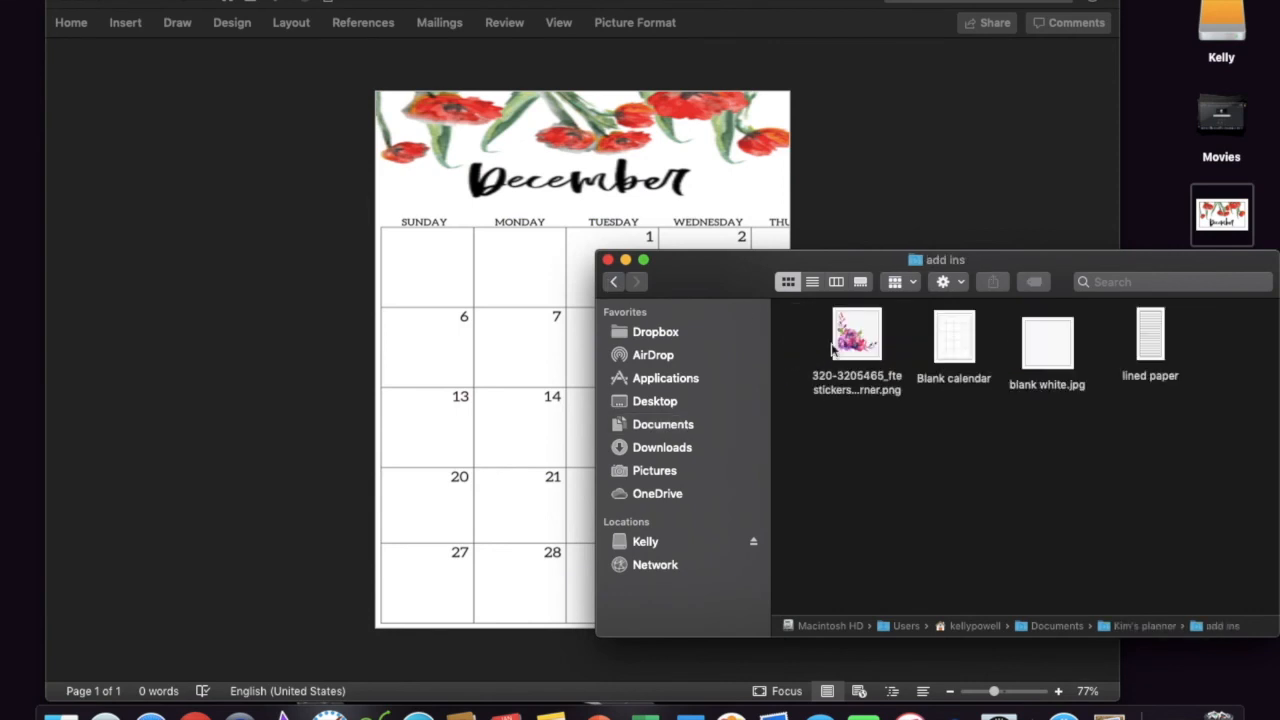
drag(1048, 343, 491, 371)
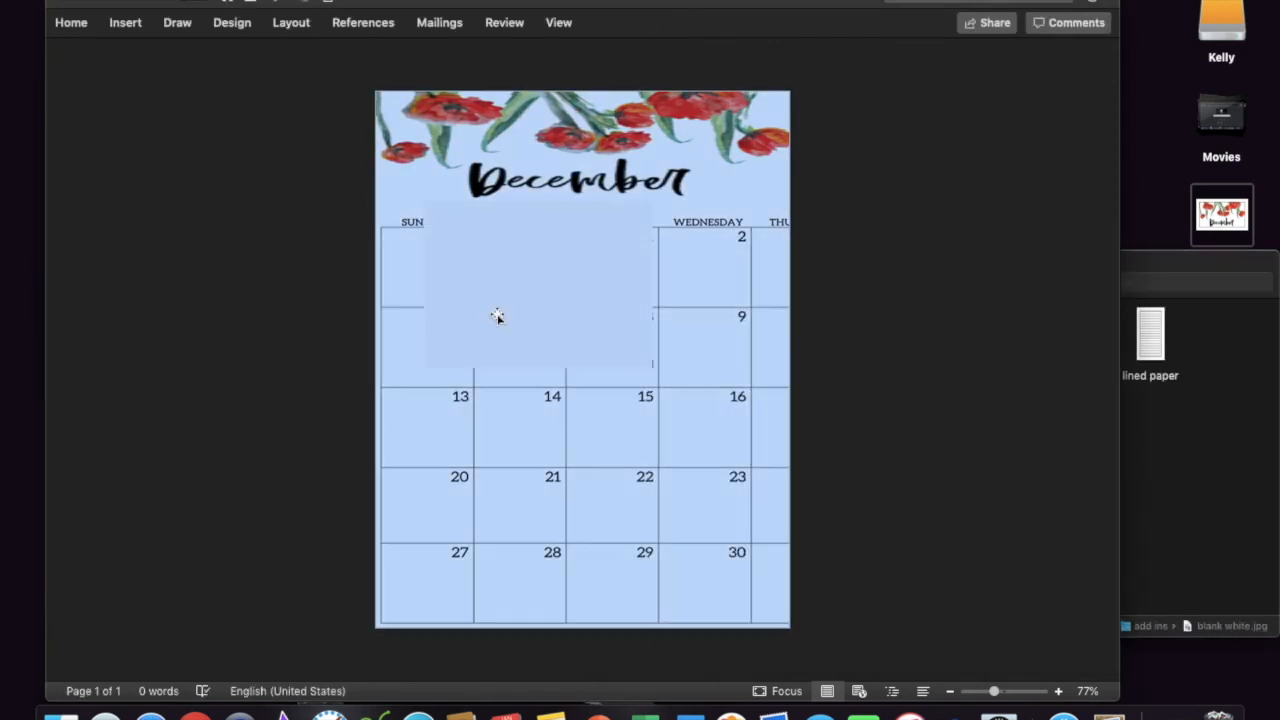
right_click(497, 324)
mouse_move(583, 521)
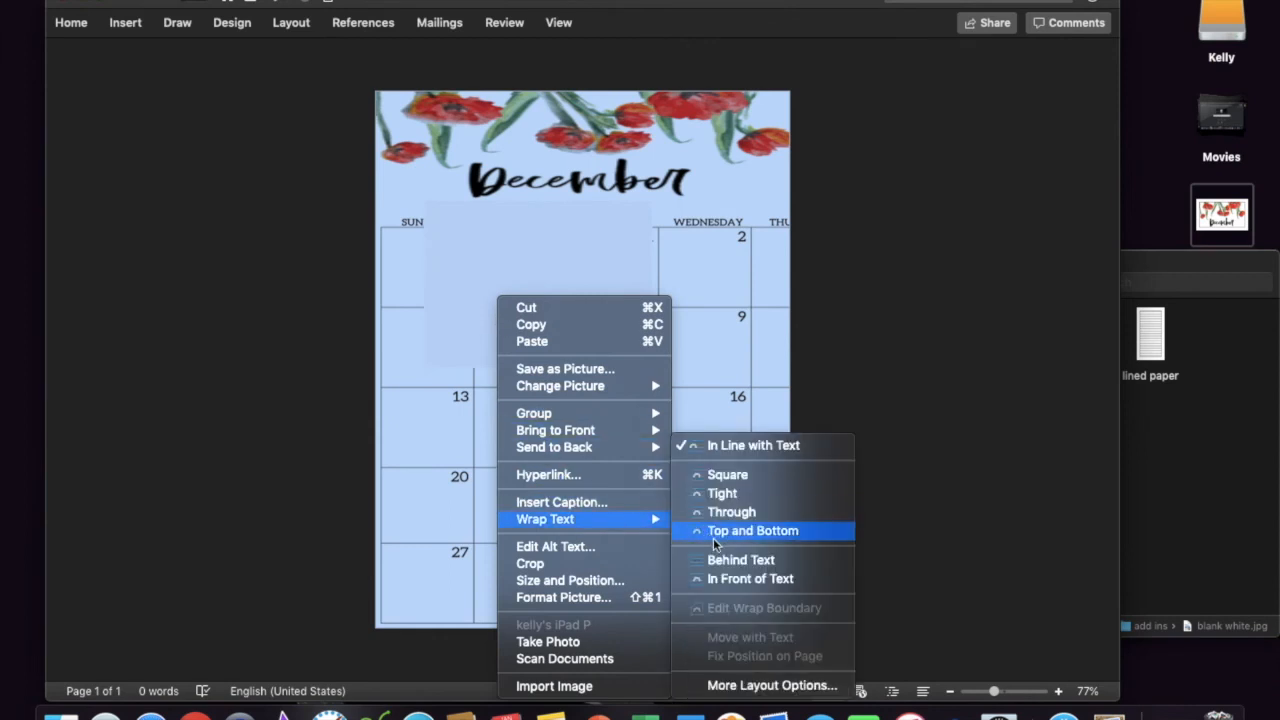
click(729, 578)
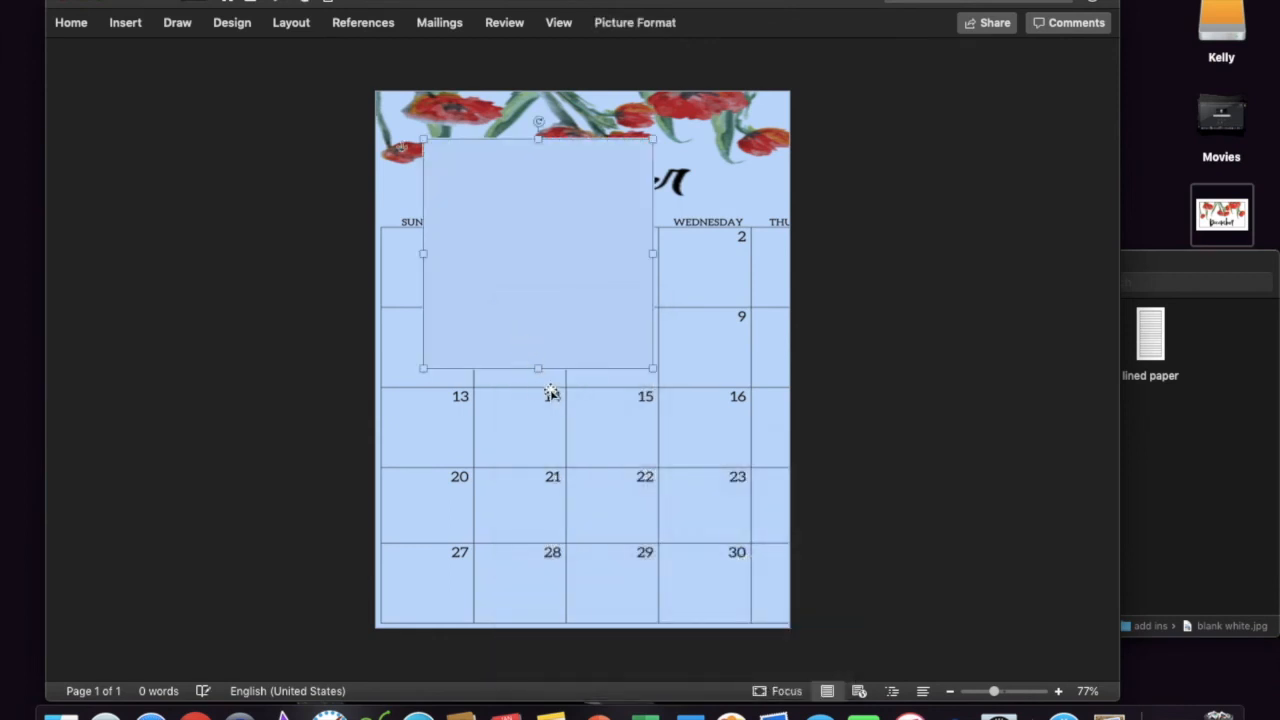
drag(538, 369, 537, 622)
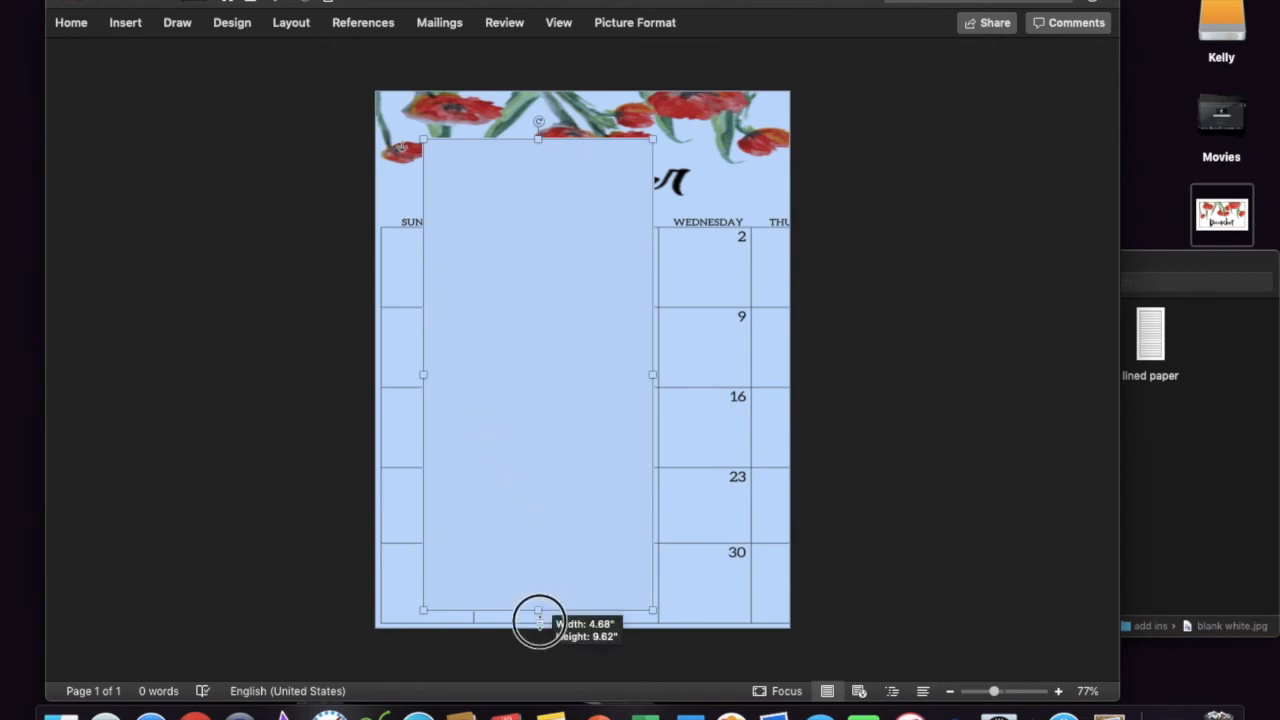
drag(497, 496, 822, 548)
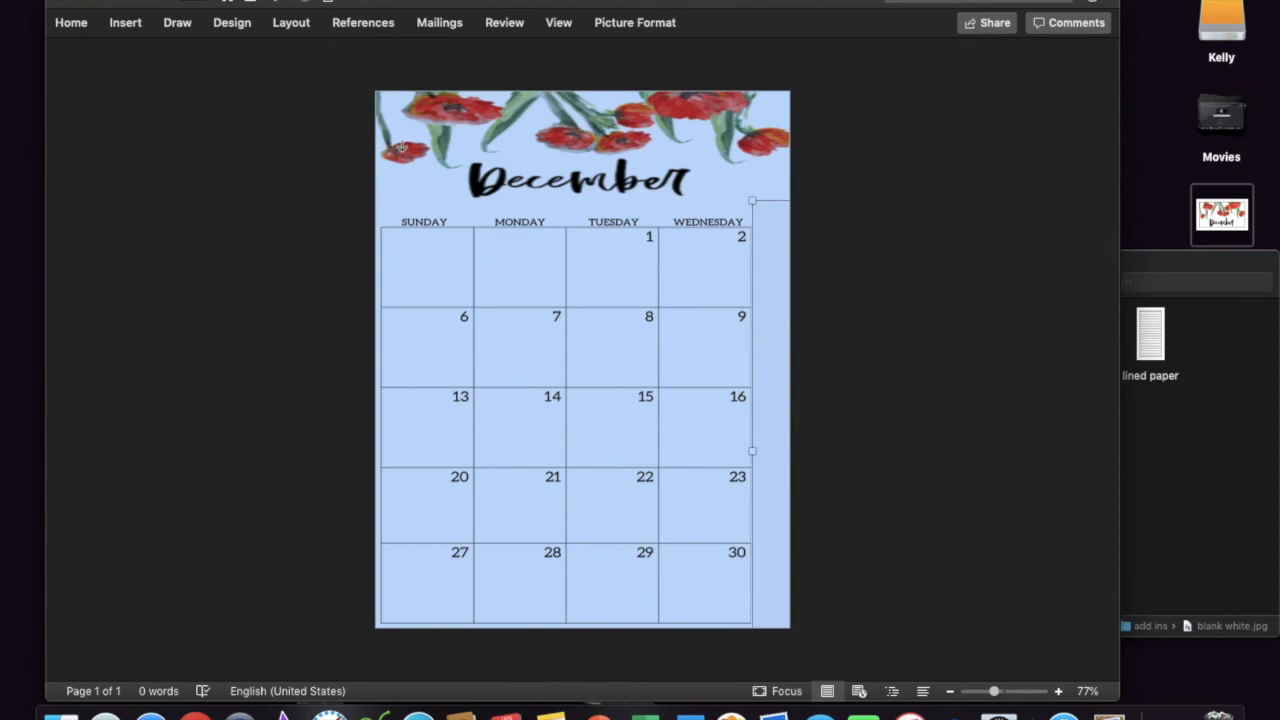
Step: Print one copy of the Sunday-to-Wednesday December page on the HP ENVY 5660 series
click(104, 1)
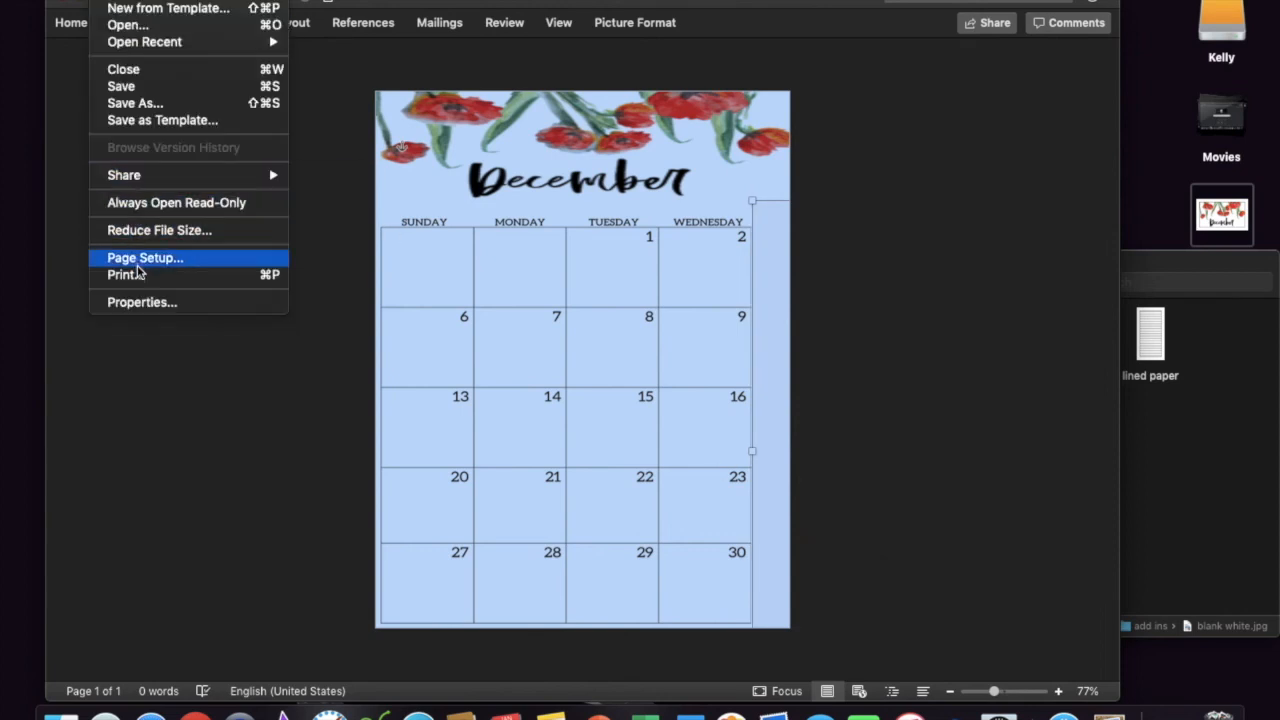
click(128, 274)
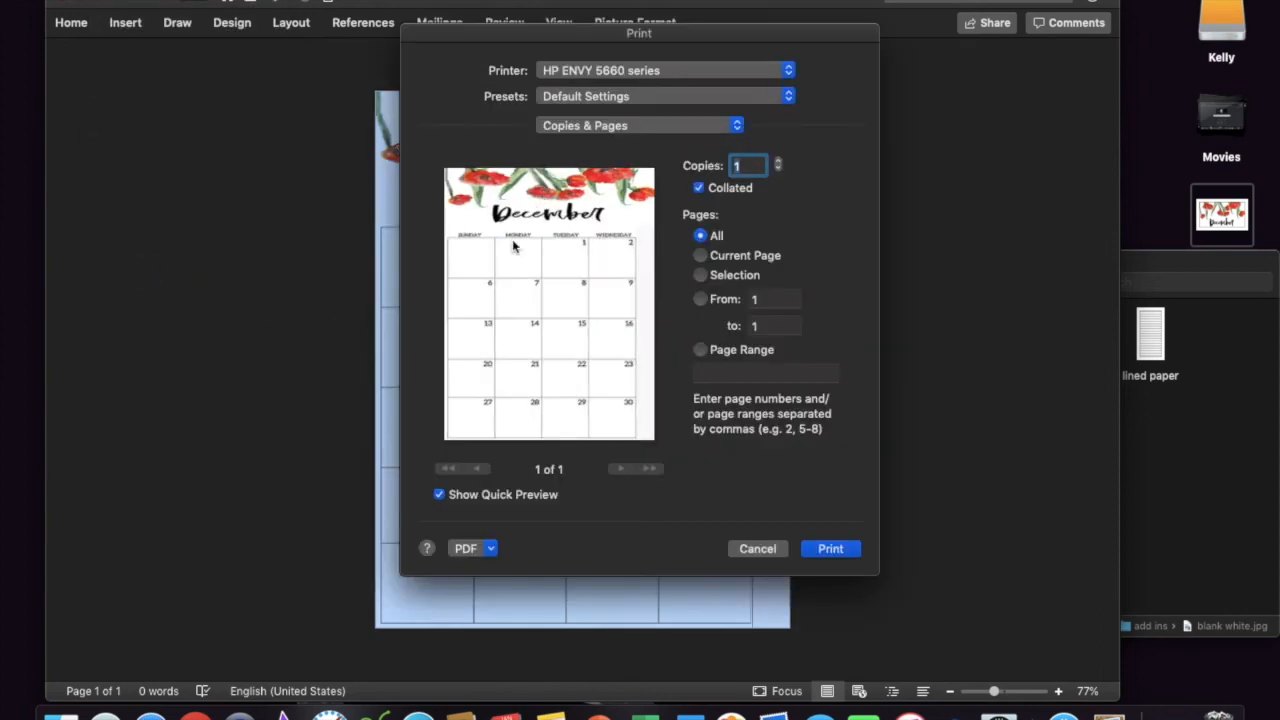
click(823, 548)
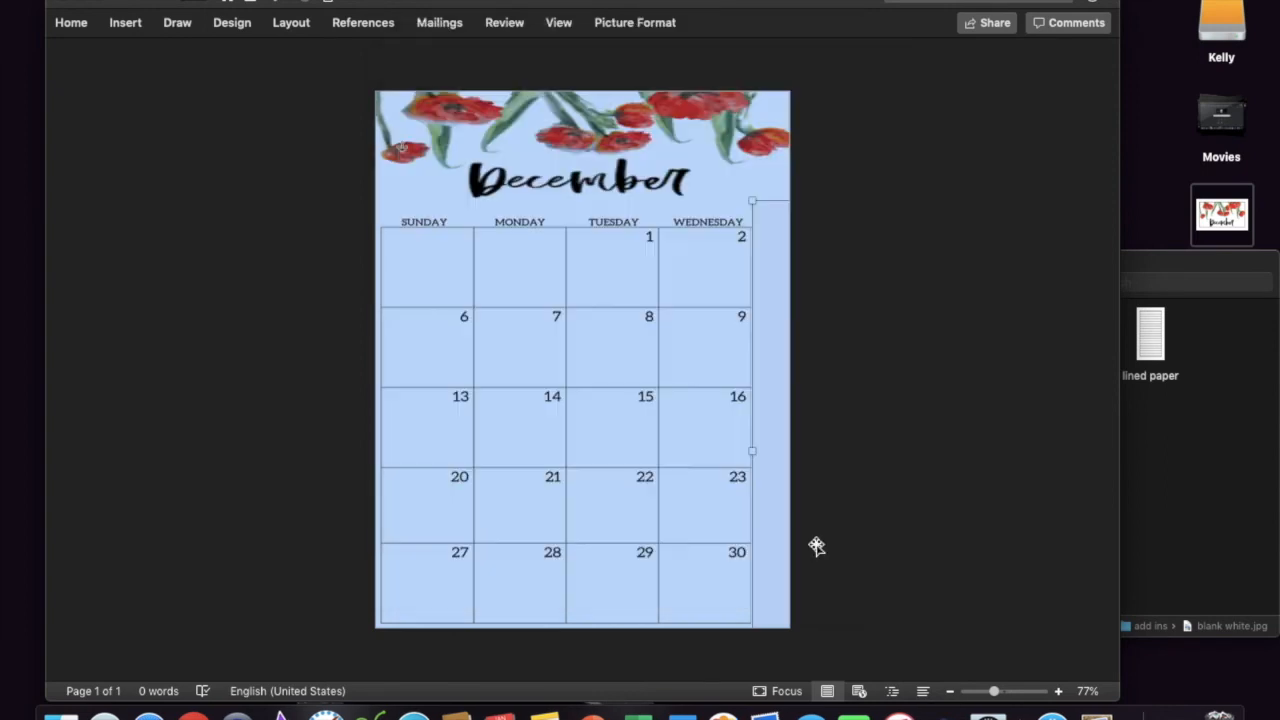
Step: Save the Sunday-to-Wednesday page as Dec1.docx in the Dec folder inside finished 2020 planner pages in Documents
click(112, 1)
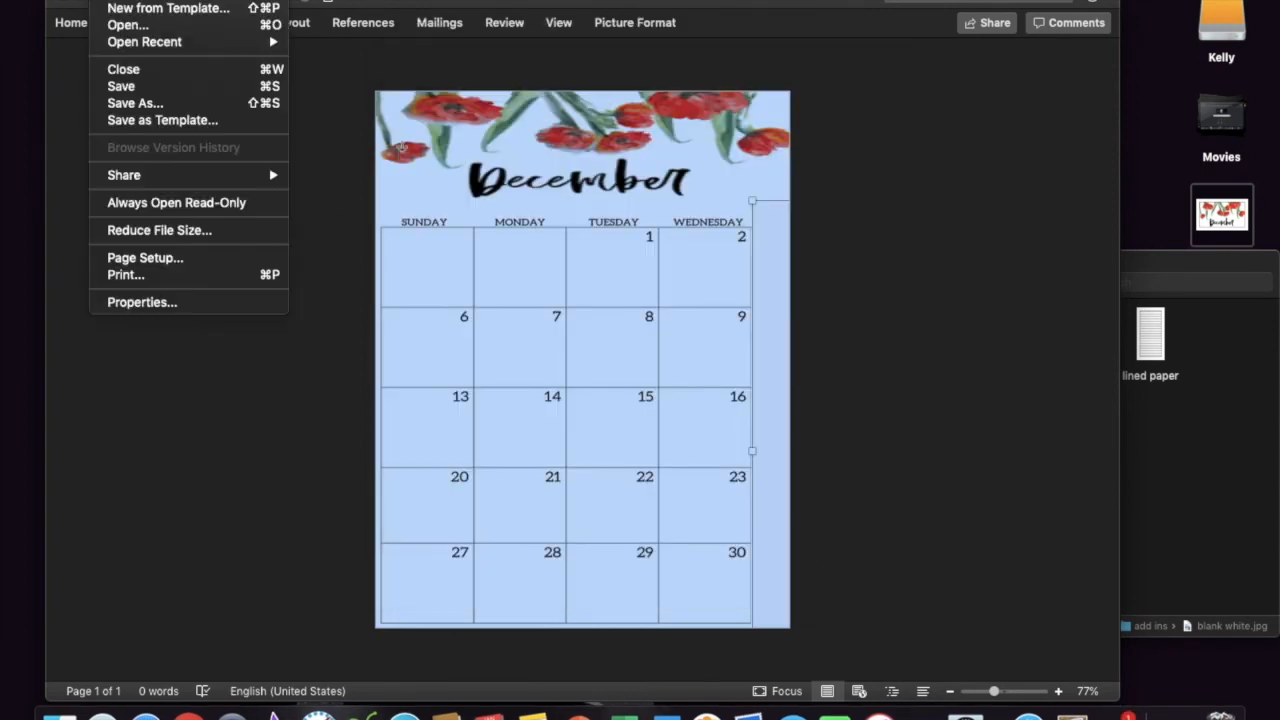
click(145, 105)
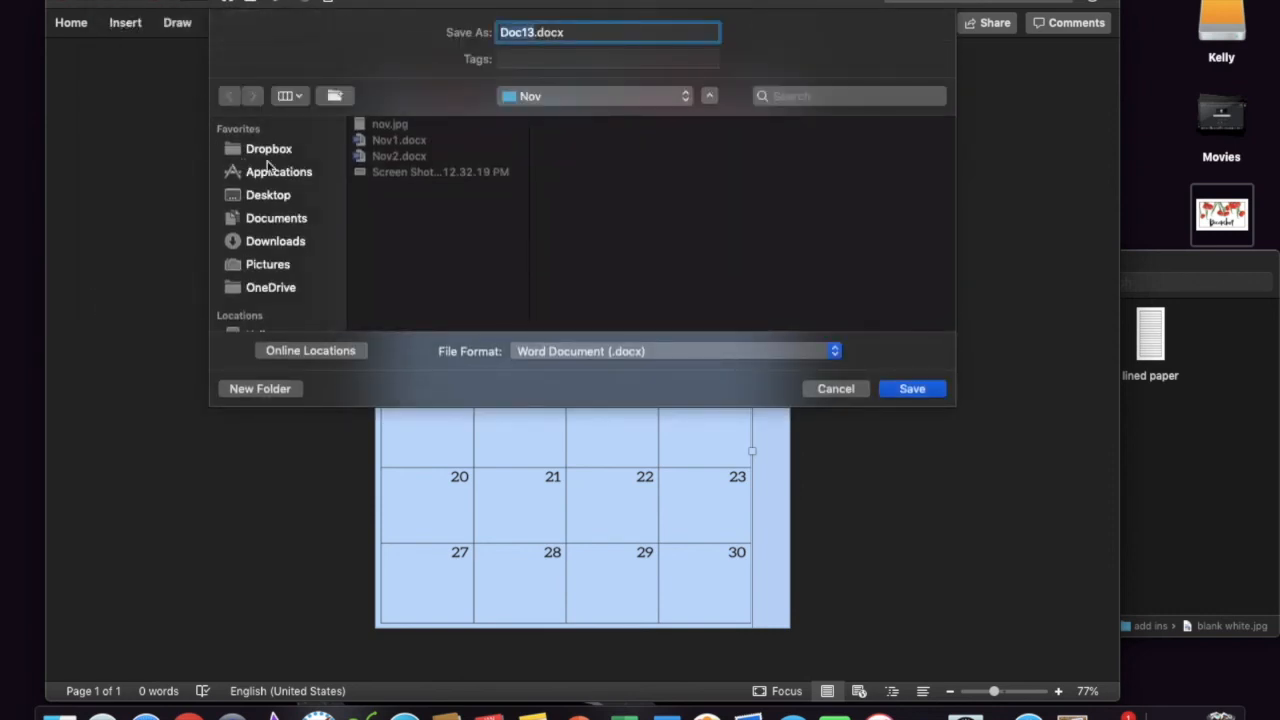
click(296, 219)
click(378, 127)
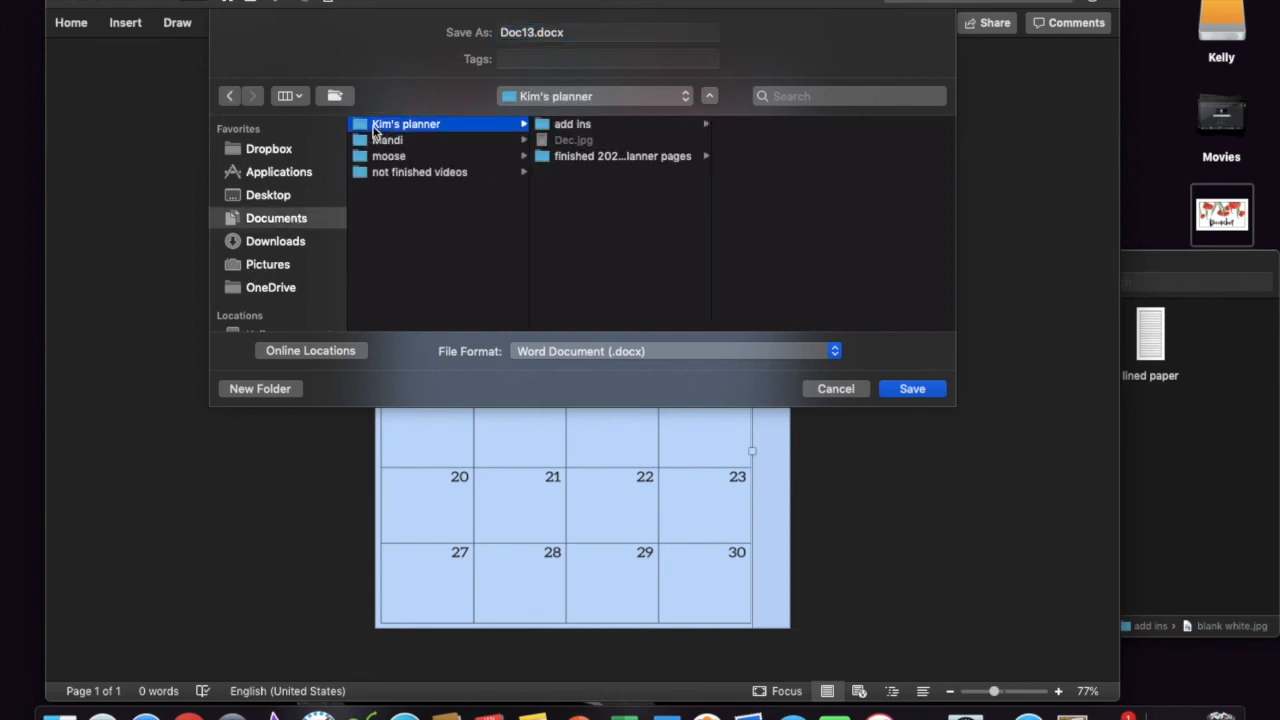
click(540, 159)
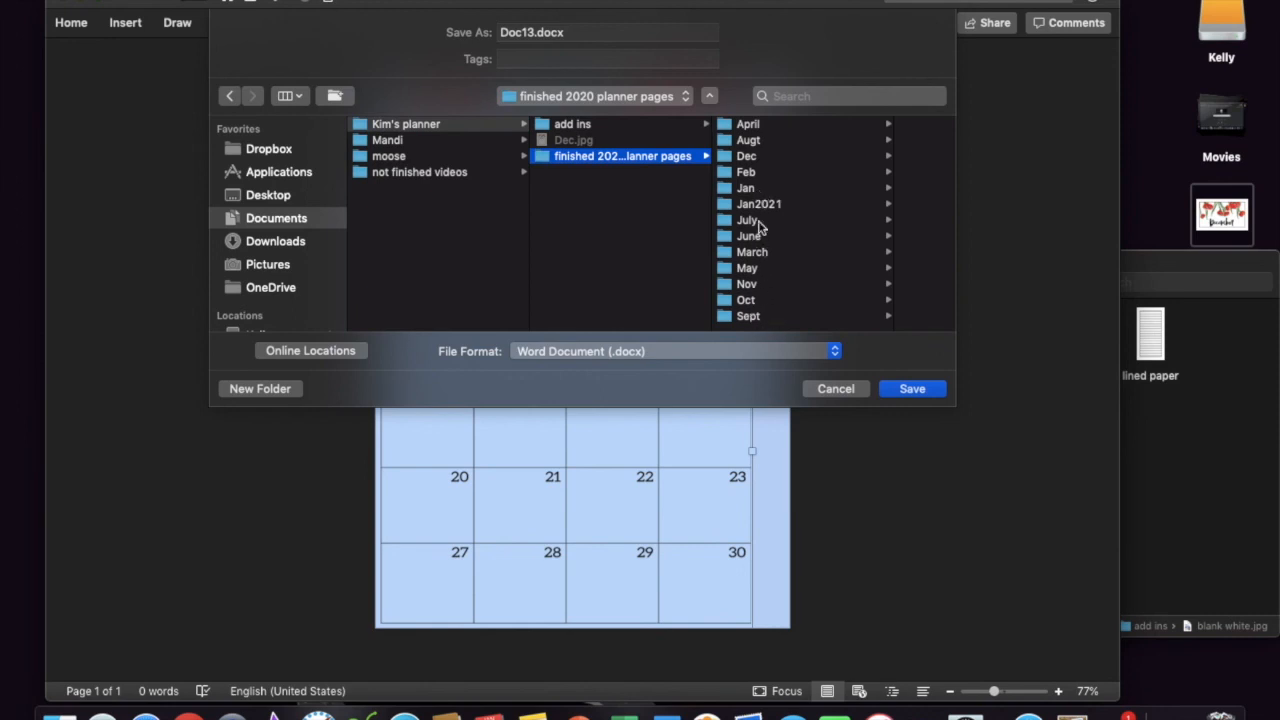
click(730, 158)
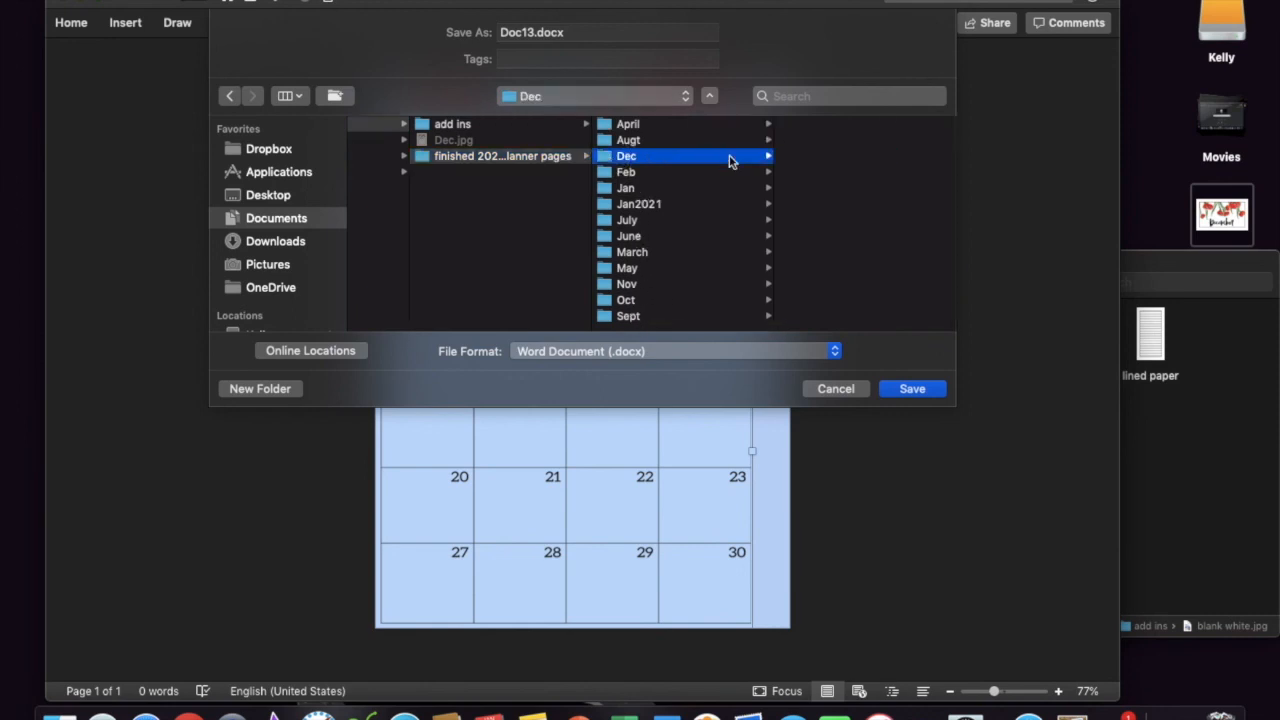
double_click(533, 32)
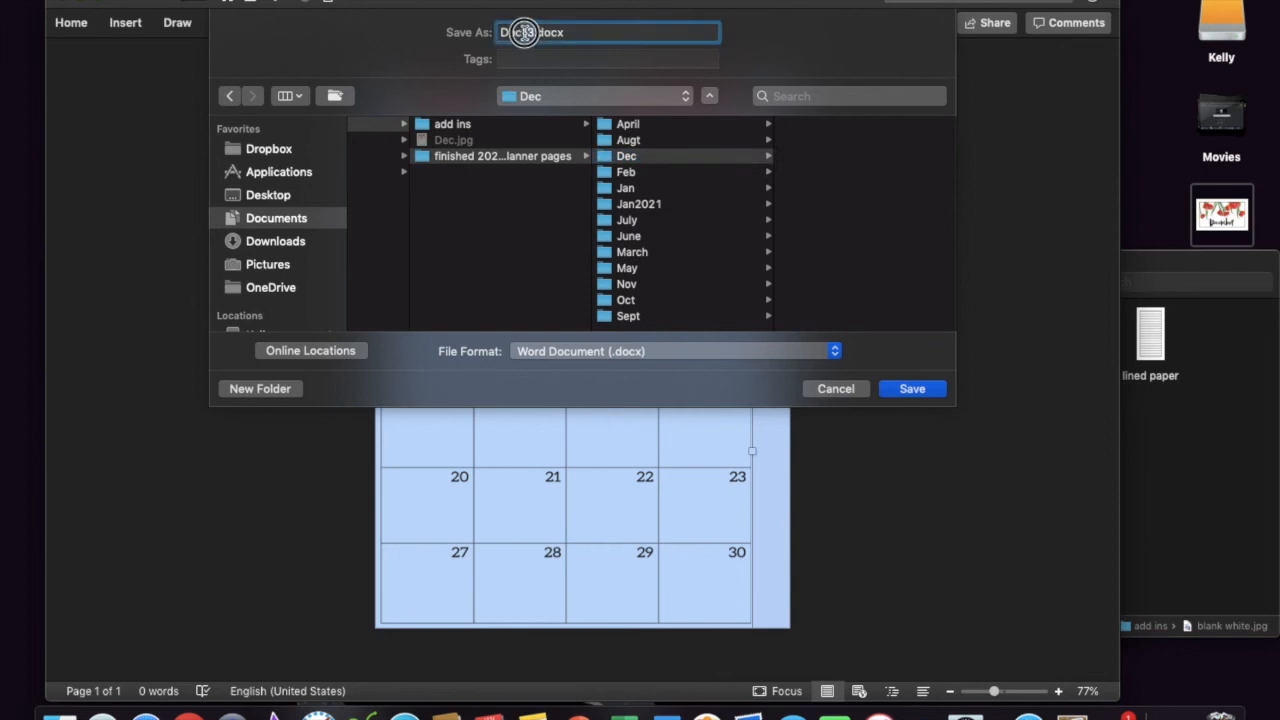
text(Dec1)
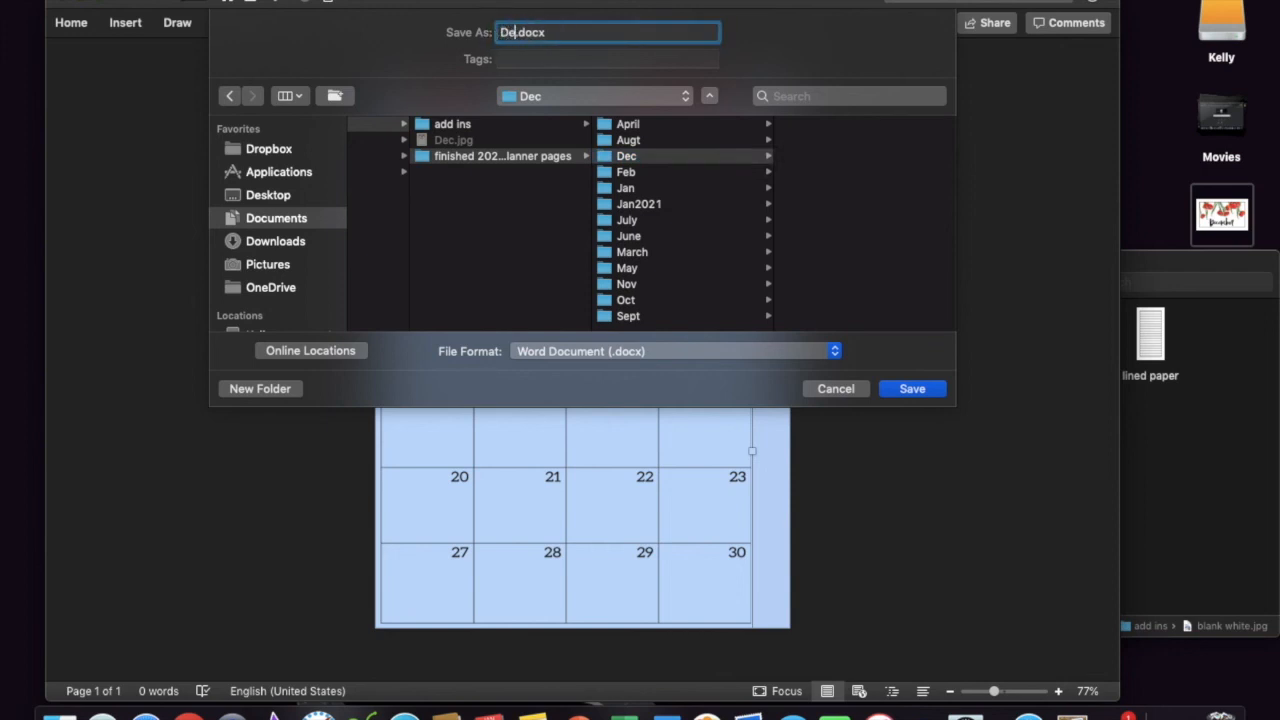
click(929, 393)
Step: Shift the December calendar picture to show the Thursday-to-Saturday columns and cover the partial Wednesday column with the blank white picture
drag(635, 422, 487, 417)
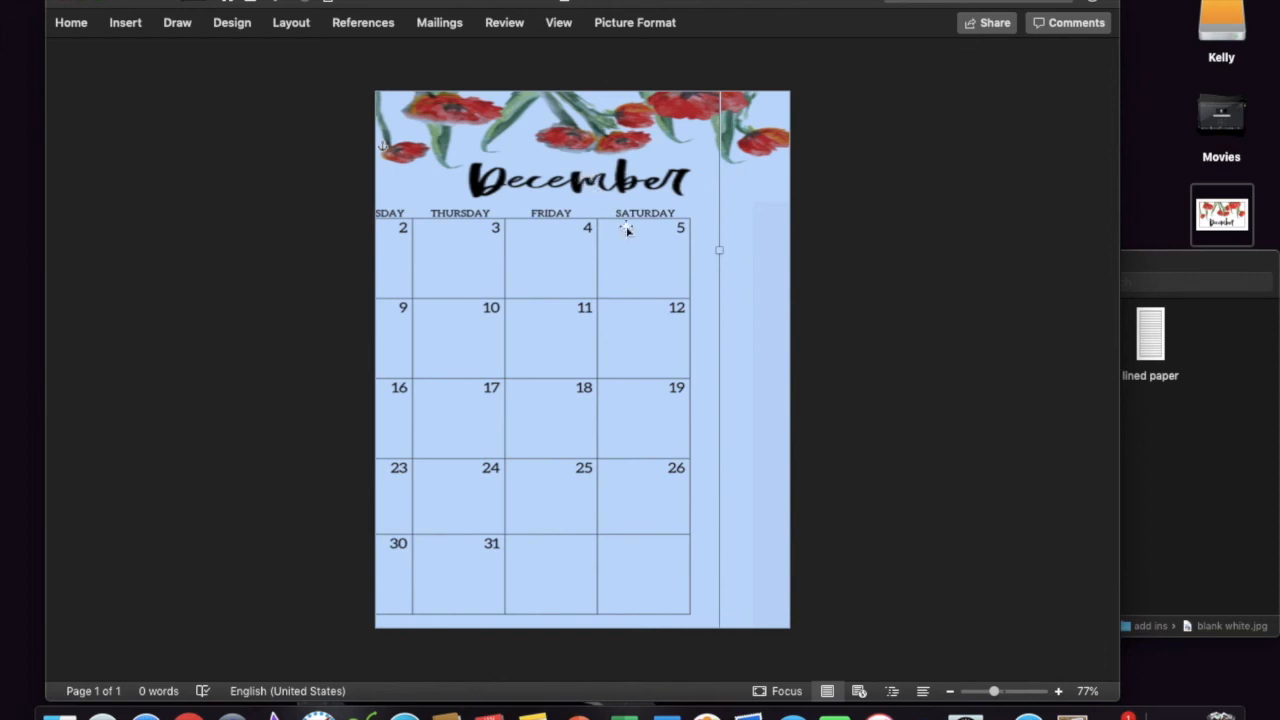
drag(759, 296, 394, 374)
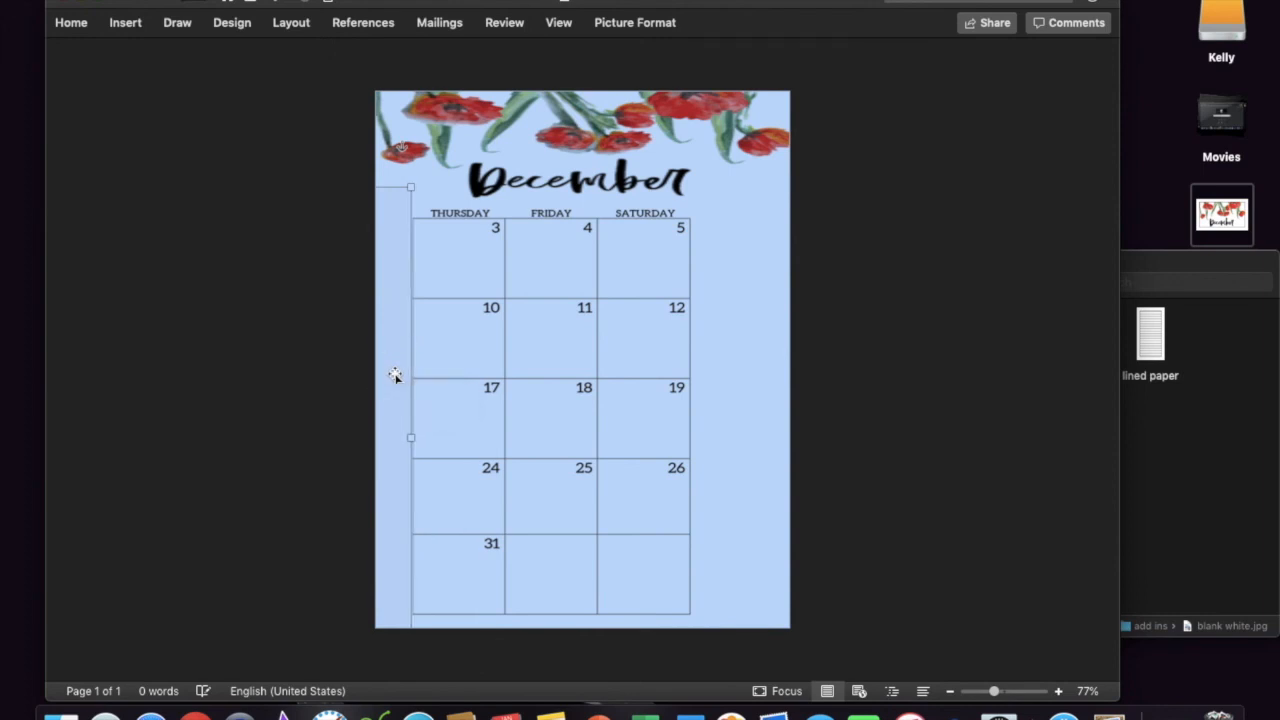
Step: Add lined paper from the add ins folder with In Front of Text wrapping and fit it into the blank strip beside the Saturday column
click(1163, 365)
drag(1155, 342, 530, 362)
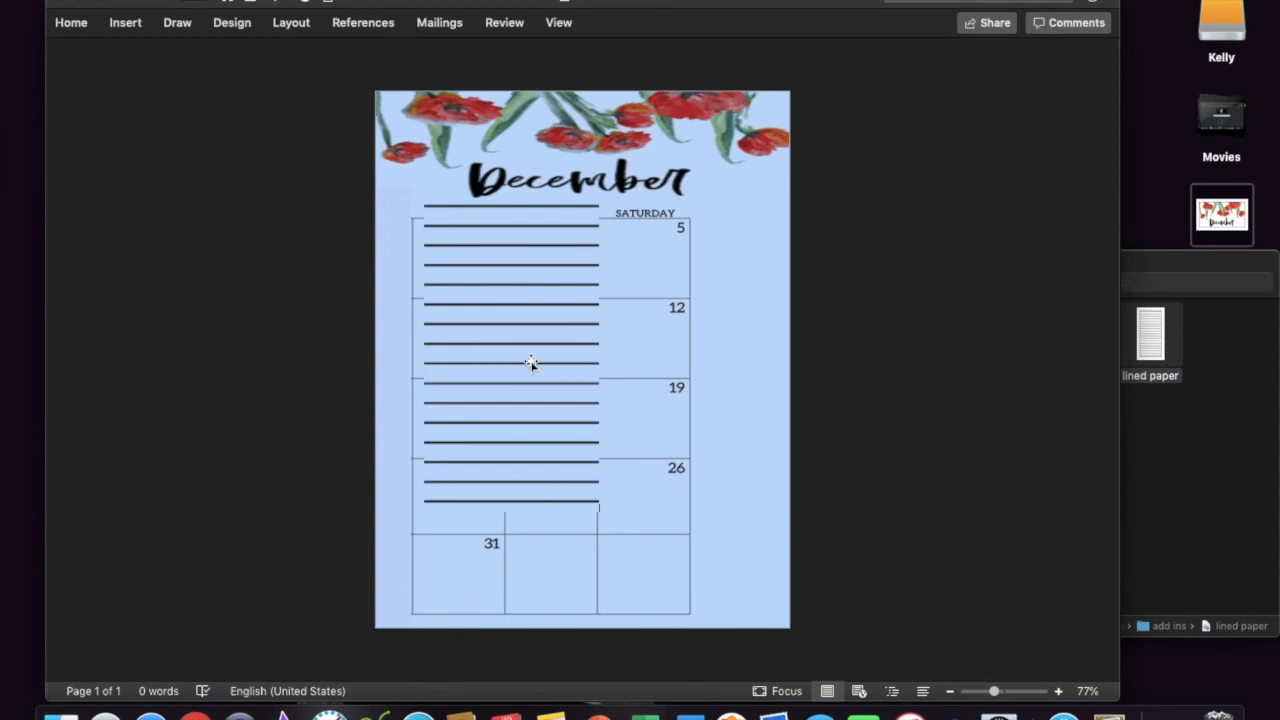
right_click(531, 363)
mouse_move(604, 527)
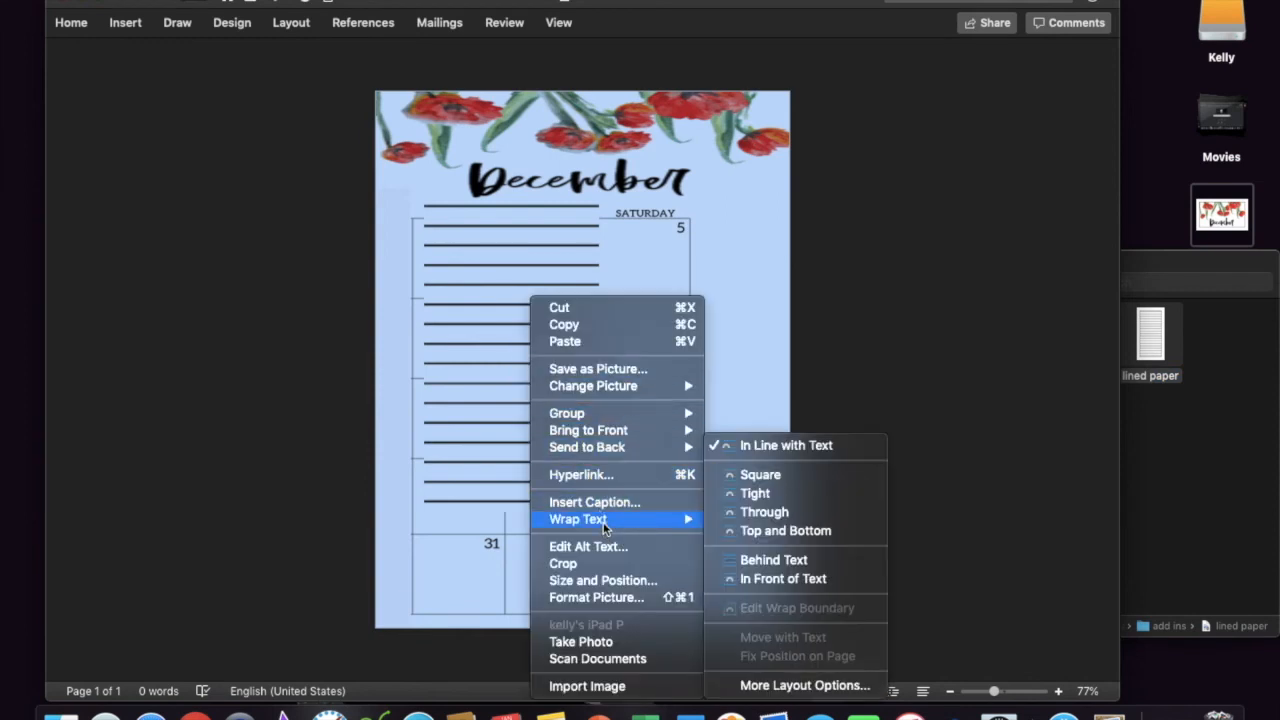
click(752, 578)
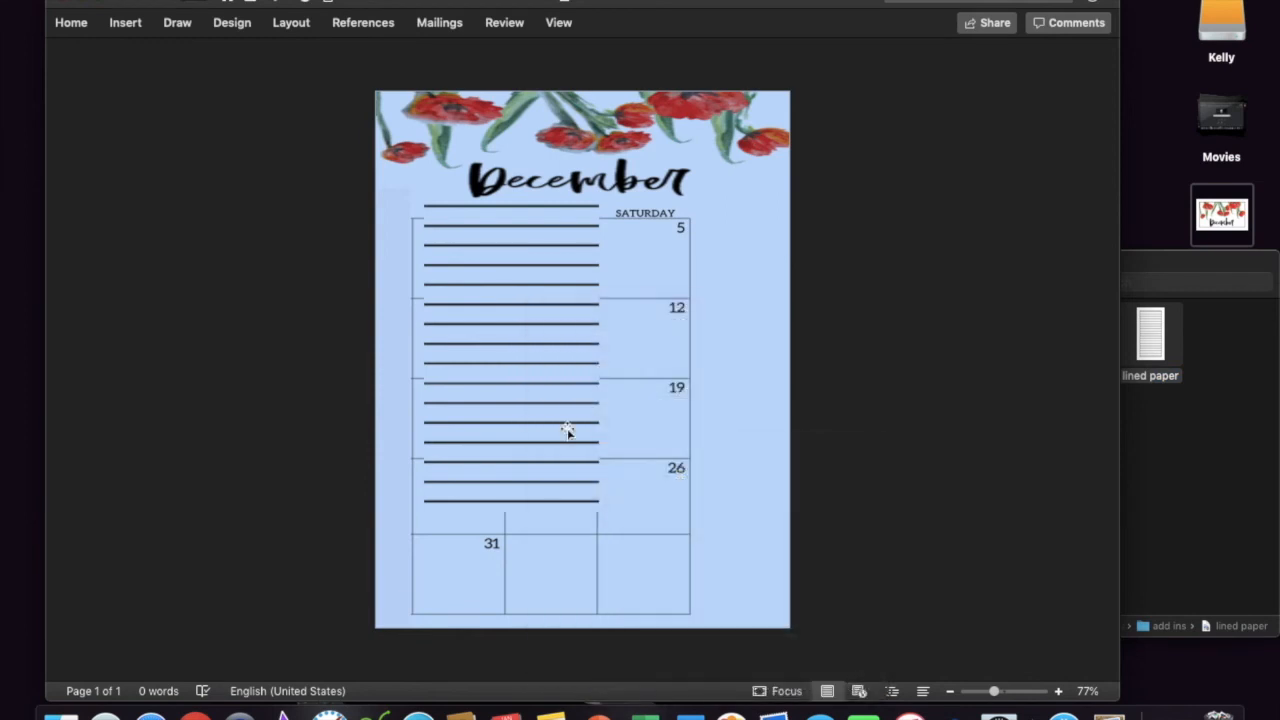
click(567, 430)
drag(511, 514, 726, 546)
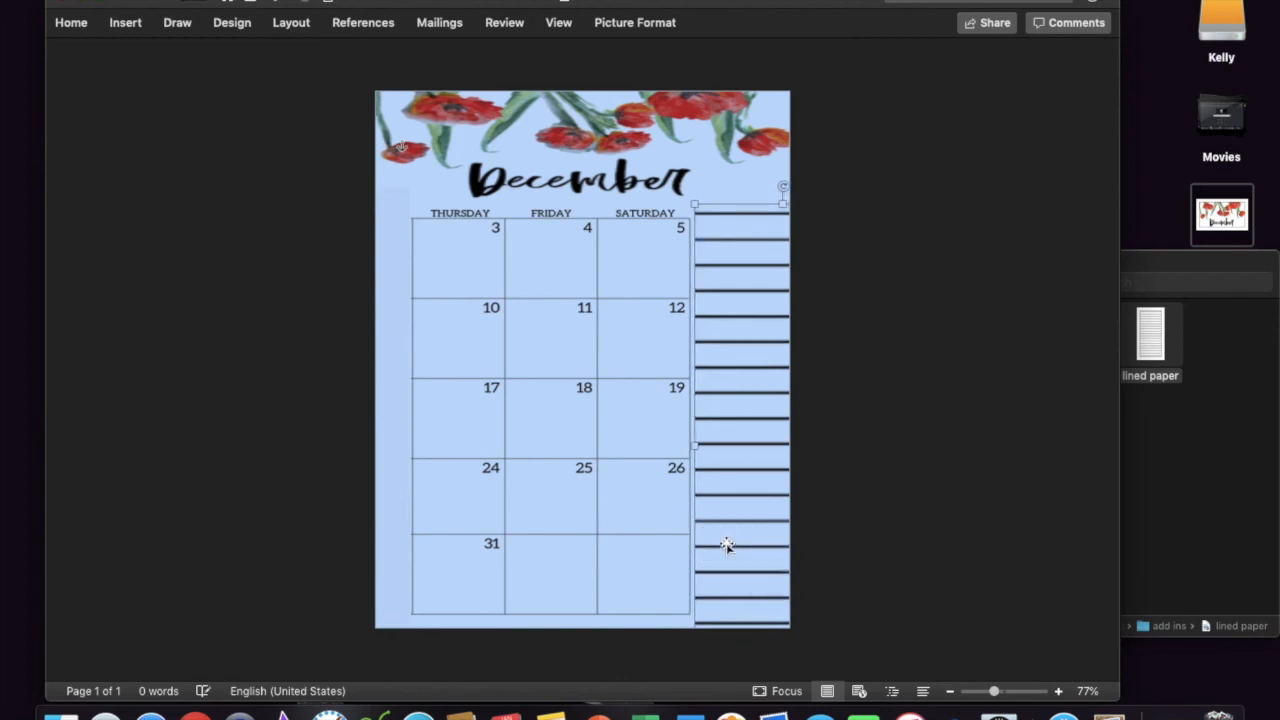
Step: Print one copy of the Thursday-to-Saturday December page on the HP ENVY 5660 series
click(104, 0)
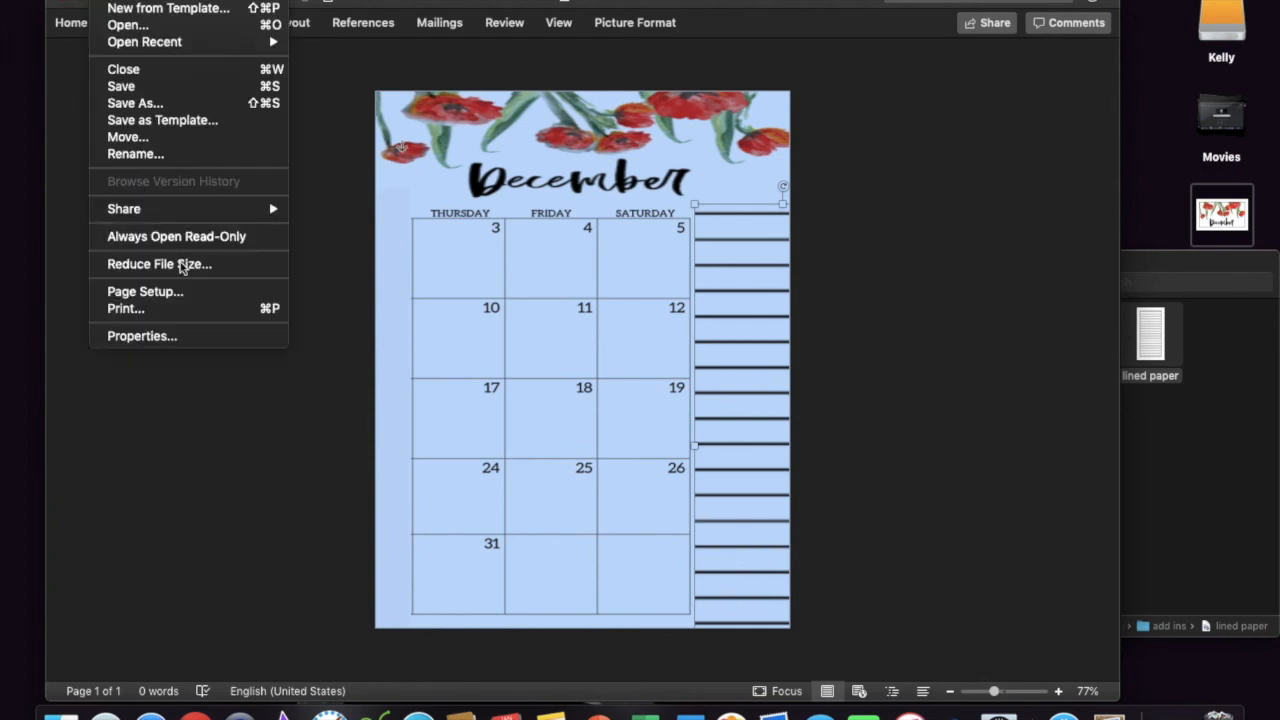
click(178, 312)
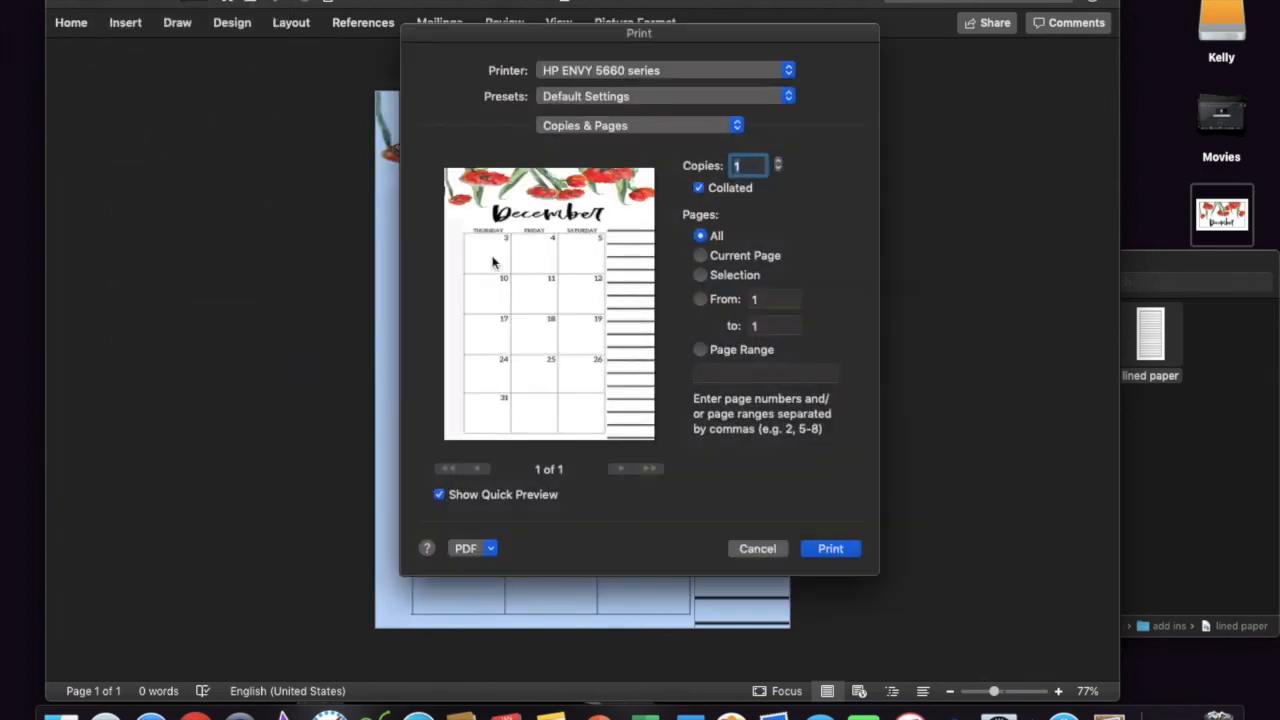
click(830, 548)
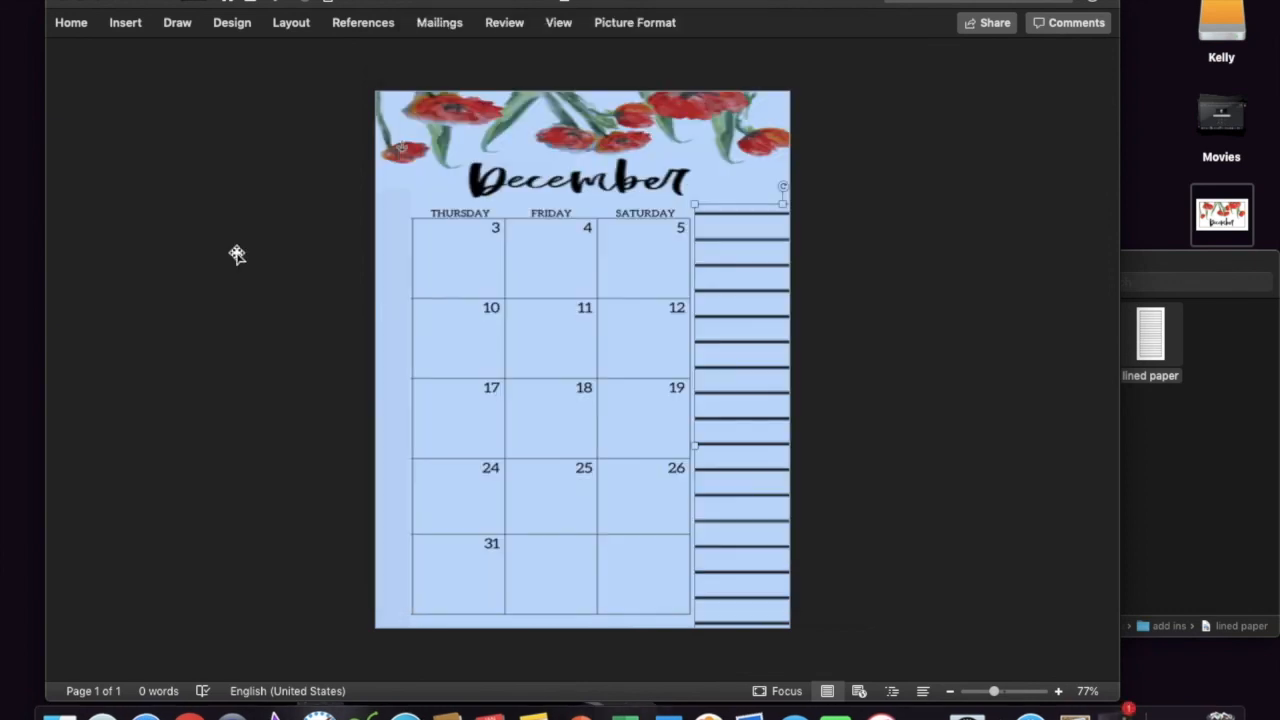
Step: Save the Thursday-to-Saturday page as a separate document named Dec2 in the Dec folder
click(116, 1)
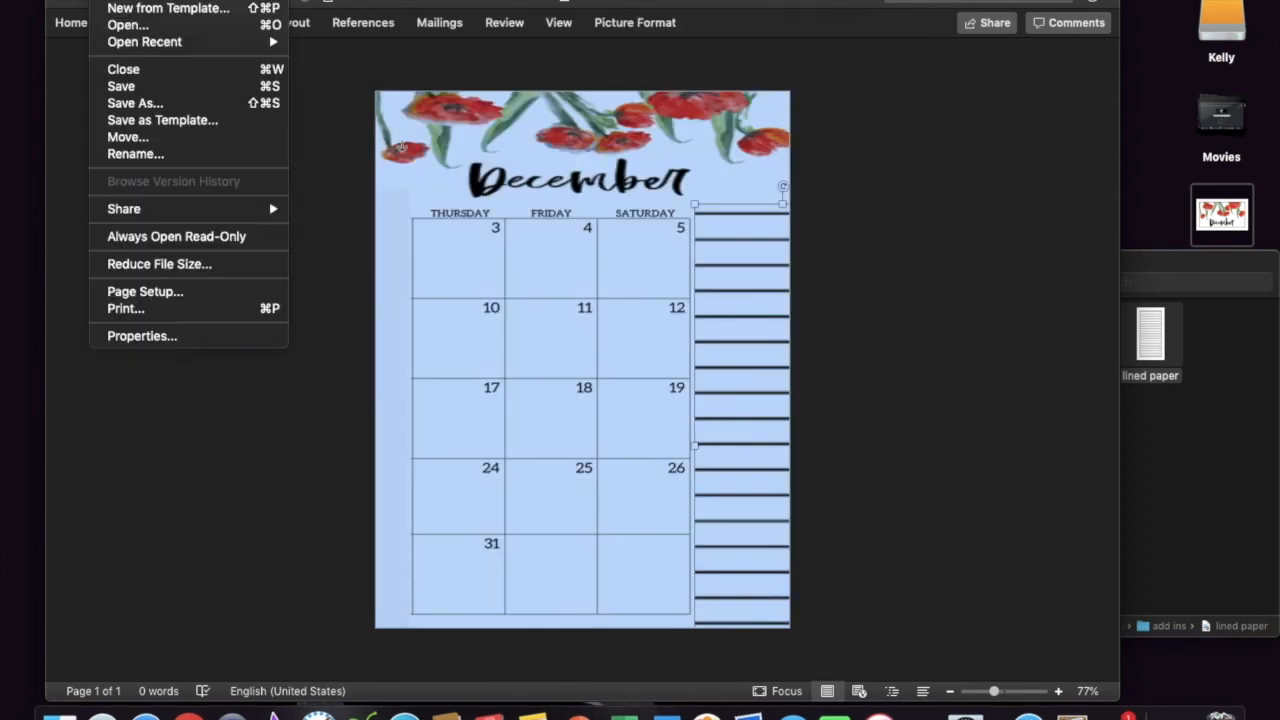
click(140, 103)
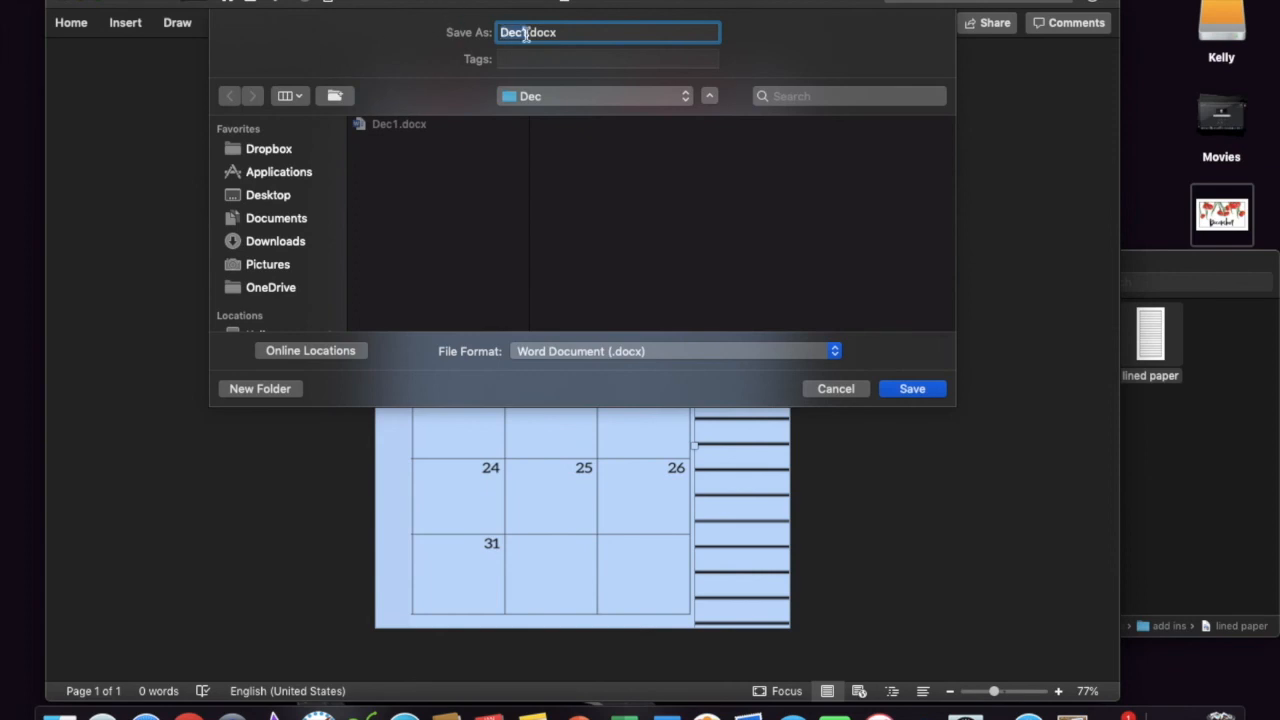
text(Dev)
key(BackSpace)
text(c2)
click(912, 389)
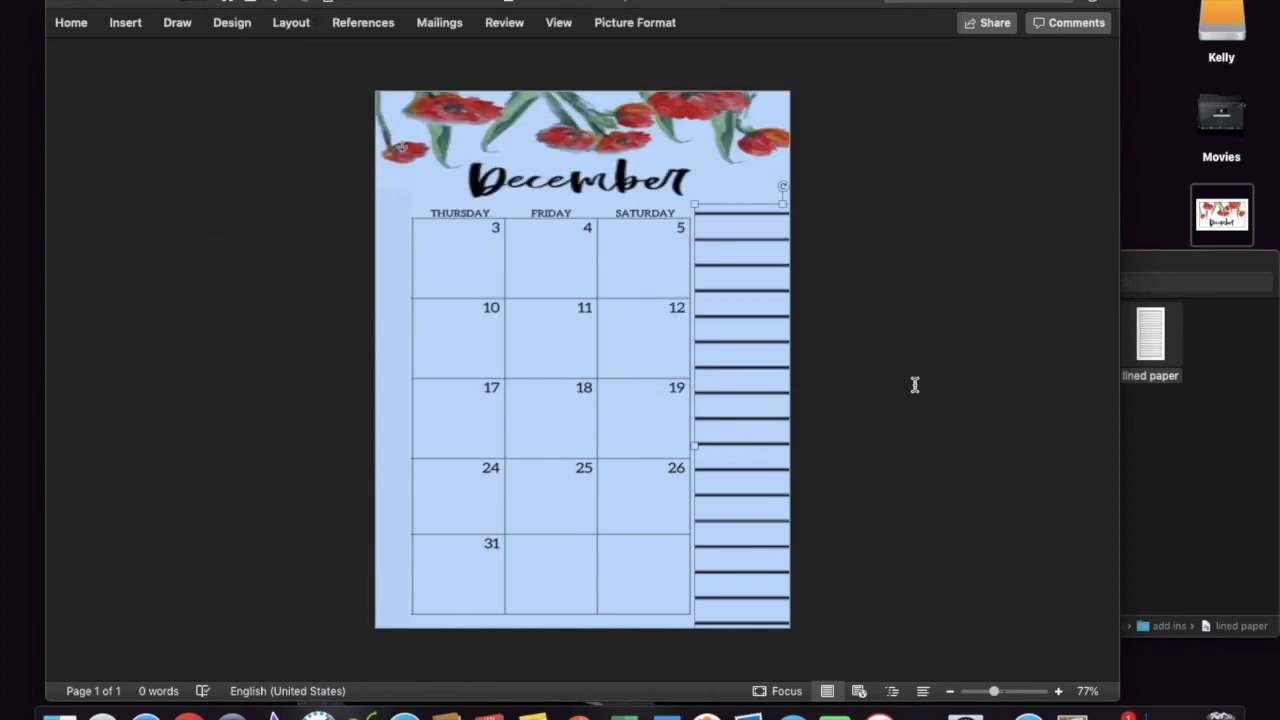
Step: Leave Word and, in Finder, move Dec.jpg from the planner folder into the Dec folder of finished 2020 planner pages
click(58, 1)
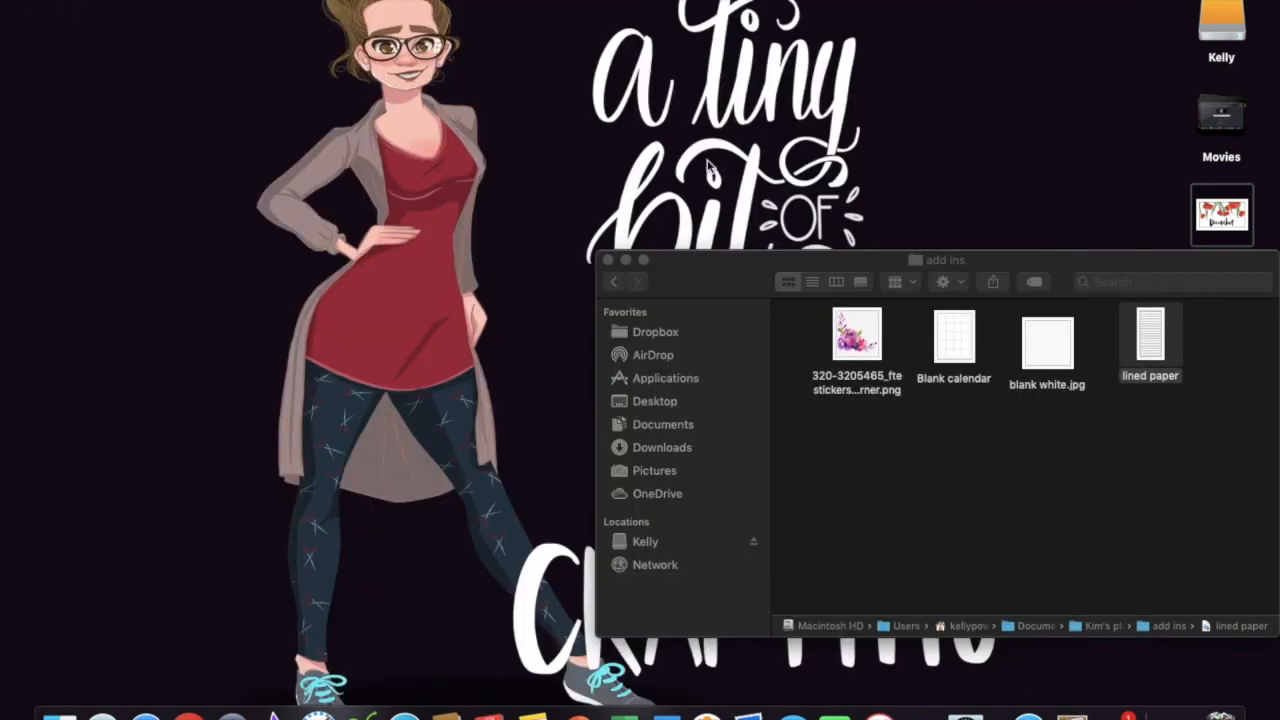
click(615, 284)
drag(918, 346, 1016, 352)
double_click(900, 330)
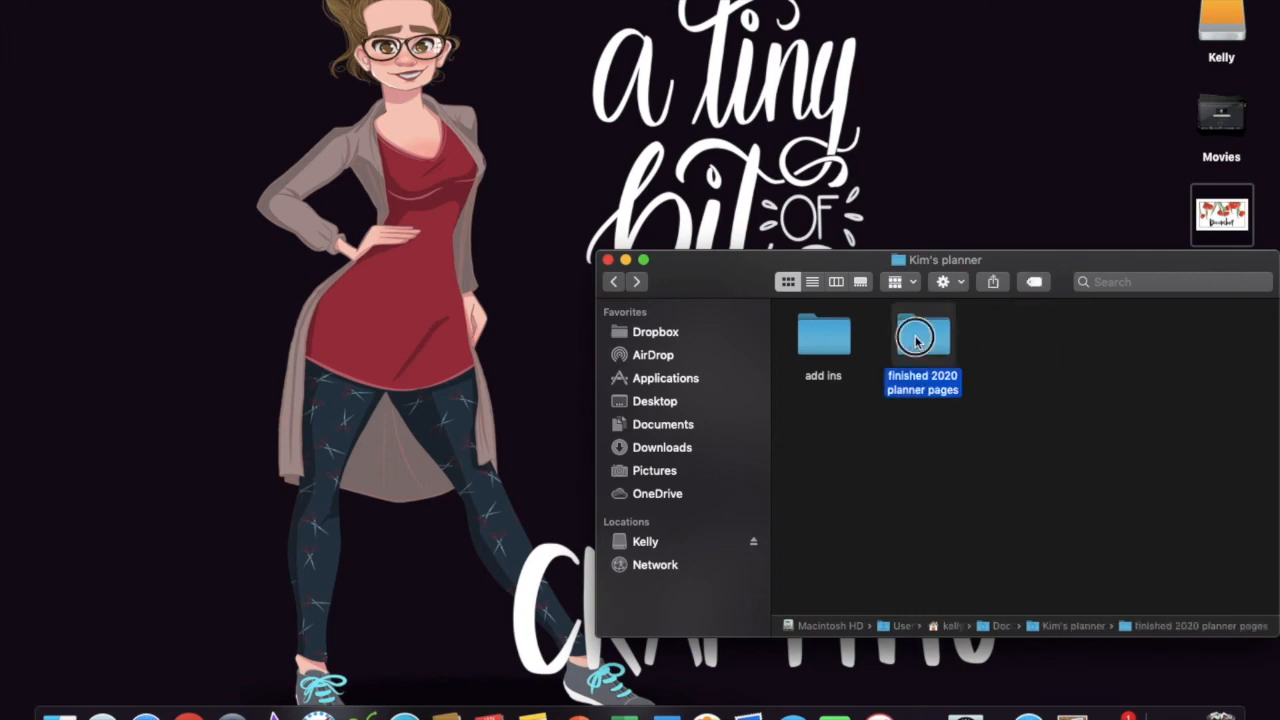
click(1115, 345)
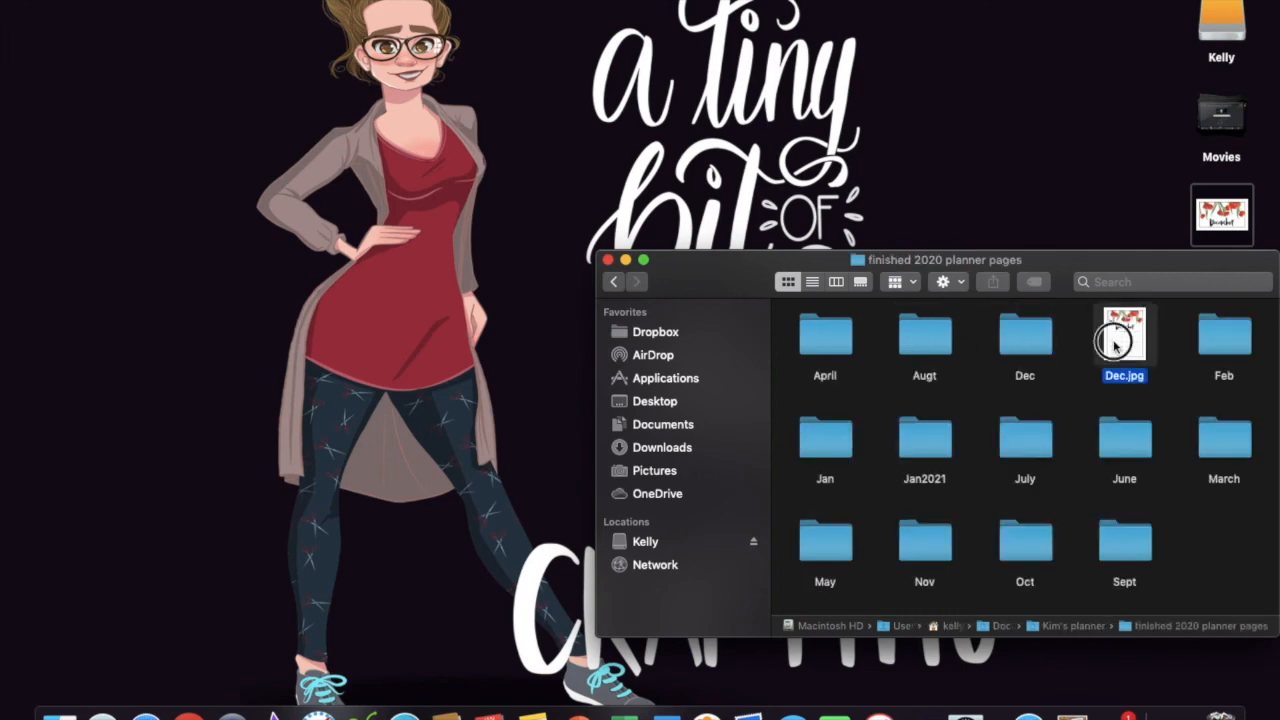
drag(1115, 345, 1025, 345)
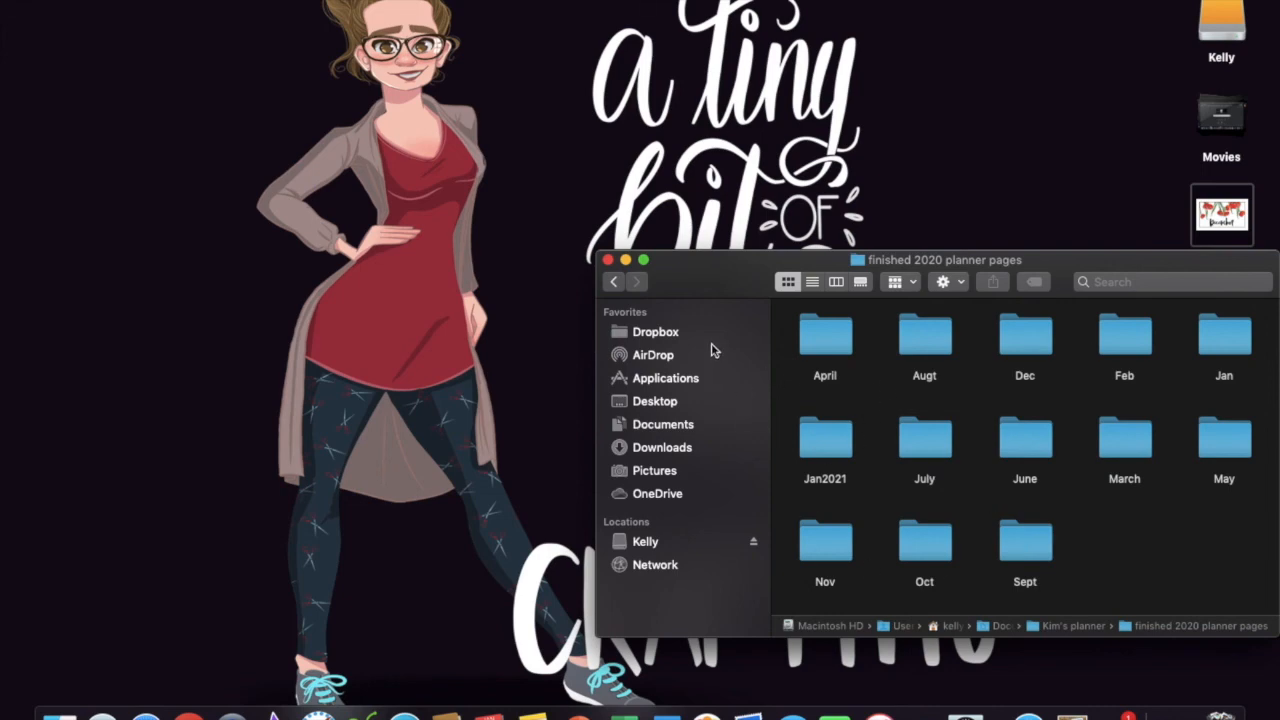
click(612, 282)
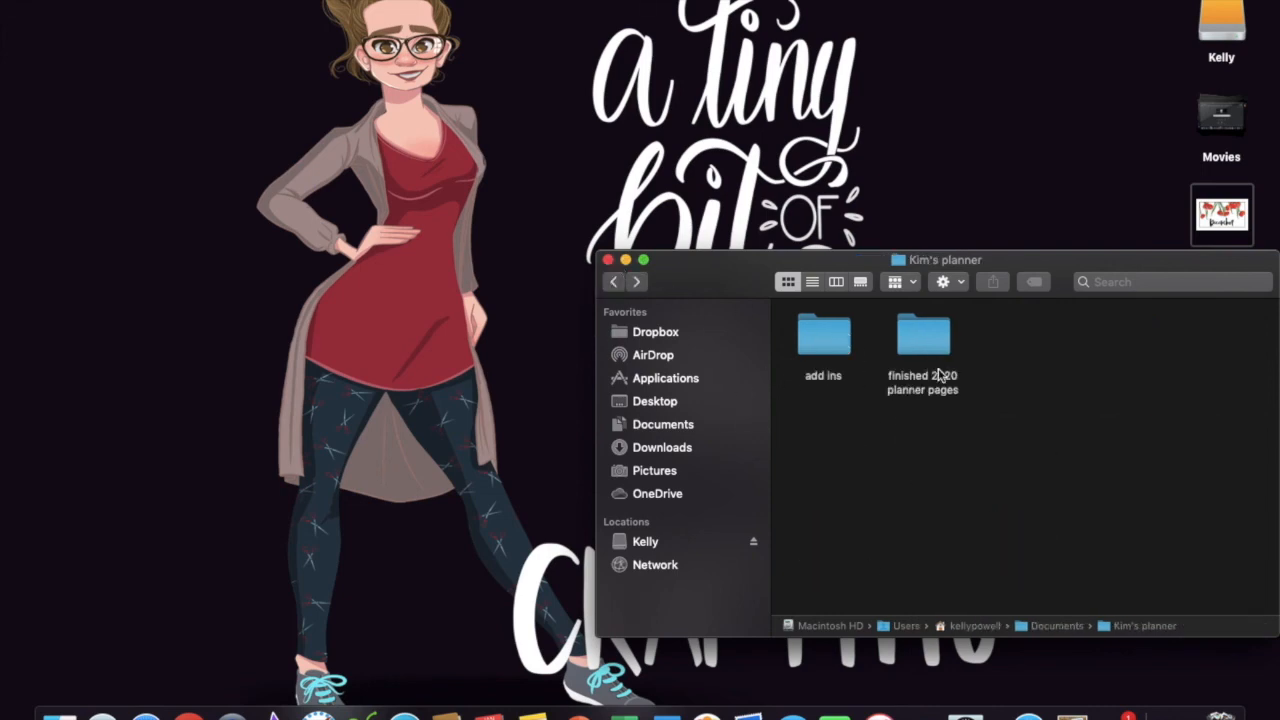